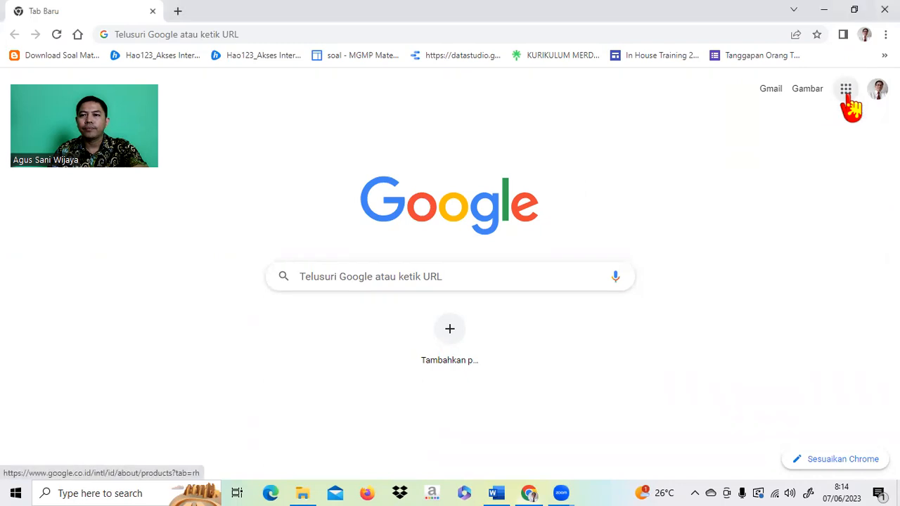
Open Google Drive from the list of Google apps.
scroll(839, 201, down, 7)
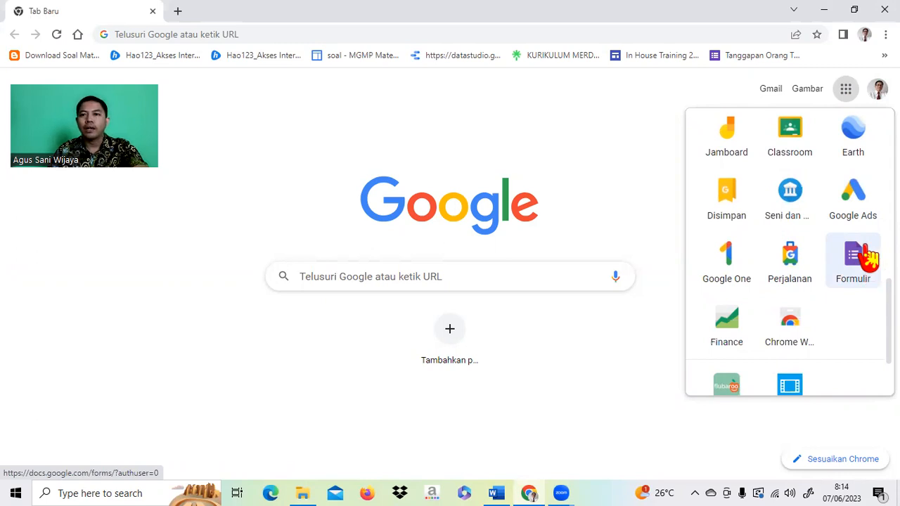
scroll(864, 220, up, 6)
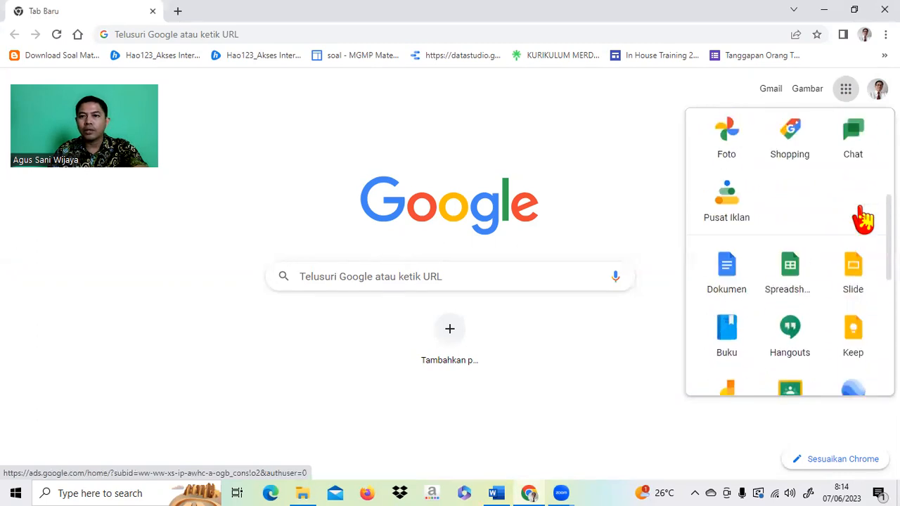
scroll(865, 220, up, 1)
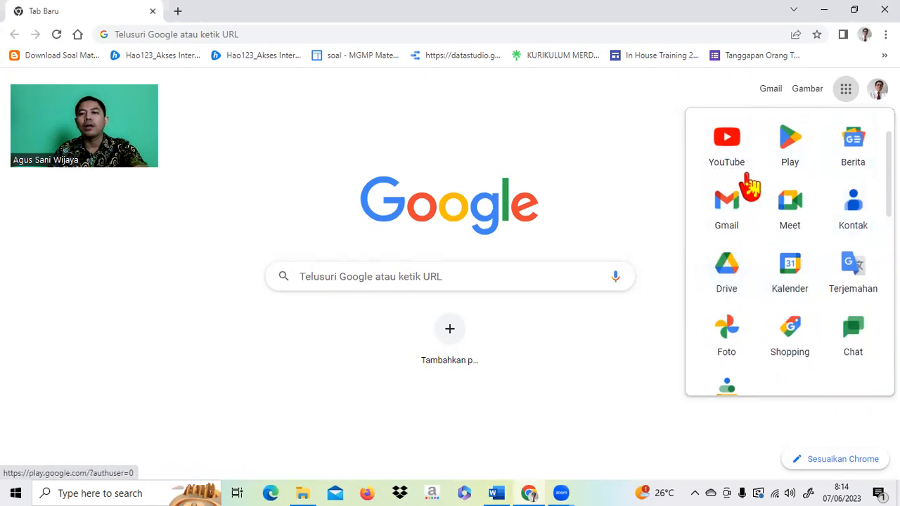
click(732, 281)
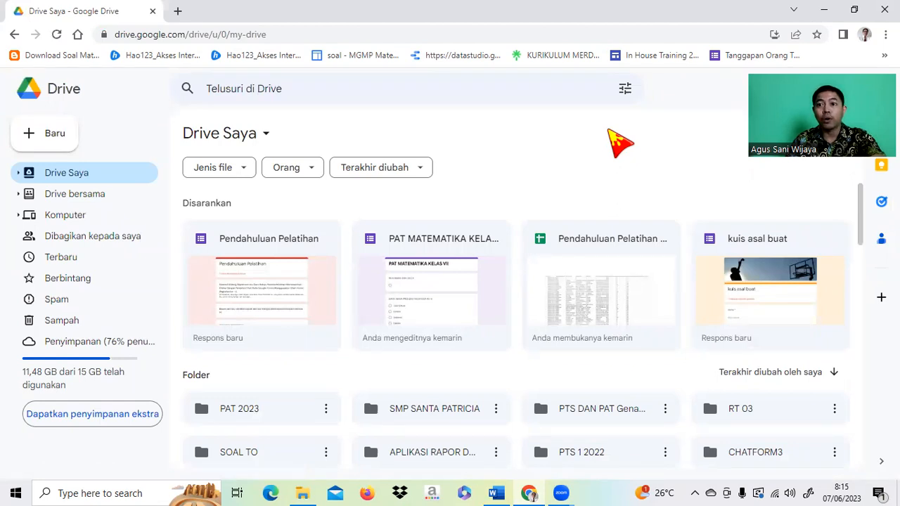
Open the PAT 2023 folder and create a blank Google Forms quiz (Kuis kosong) in it.
click(35, 146)
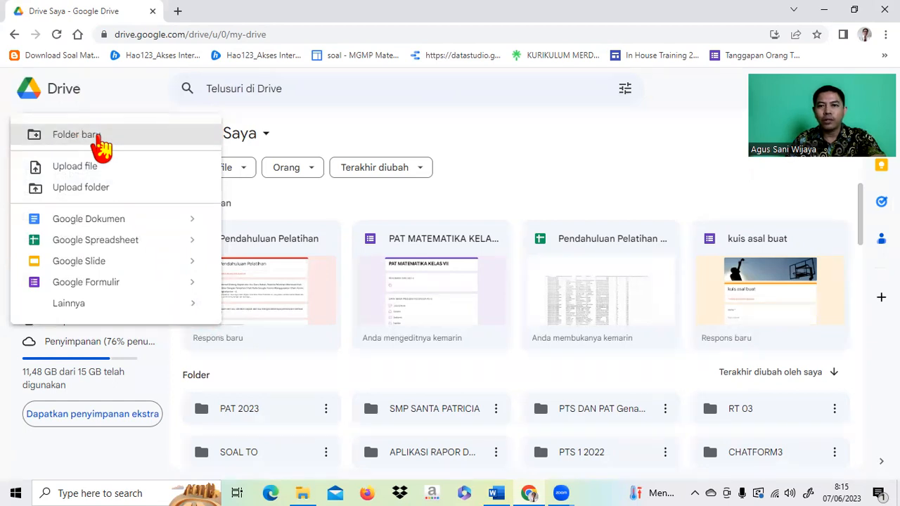
click(509, 147)
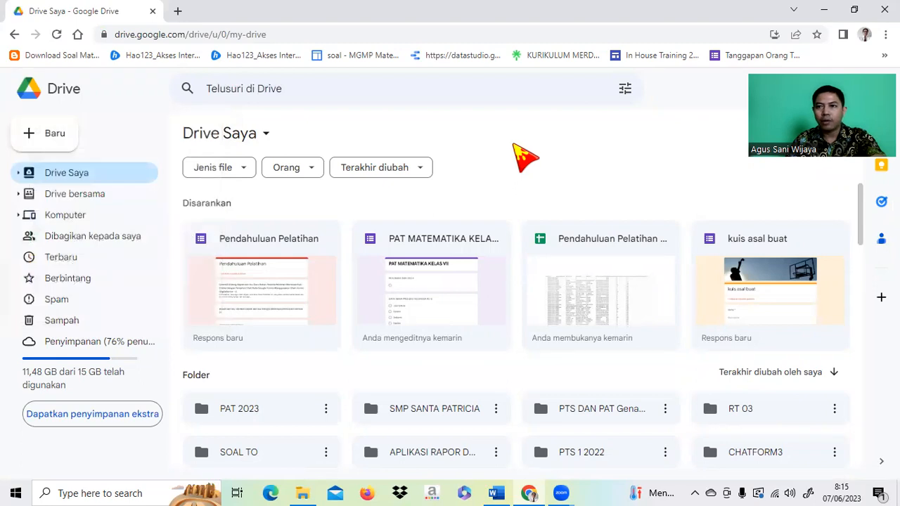
double_click(239, 415)
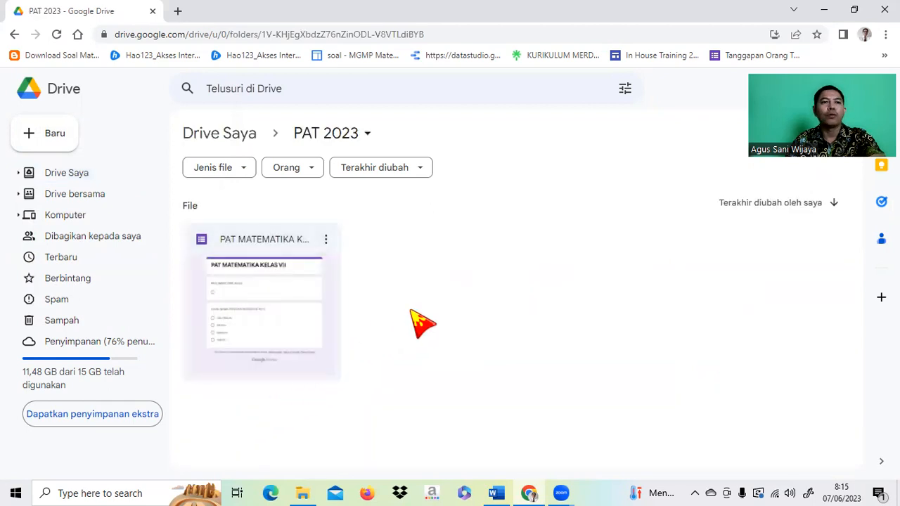
click(35, 145)
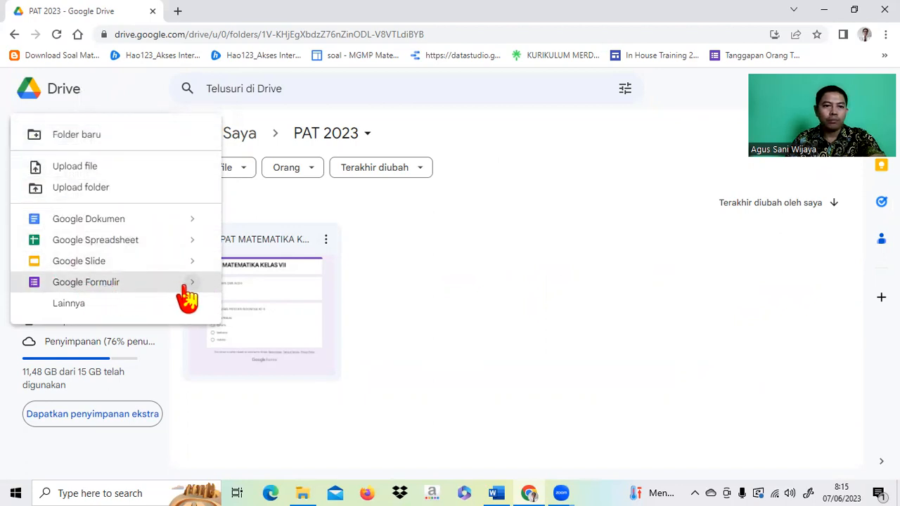
mouse_move(197, 286)
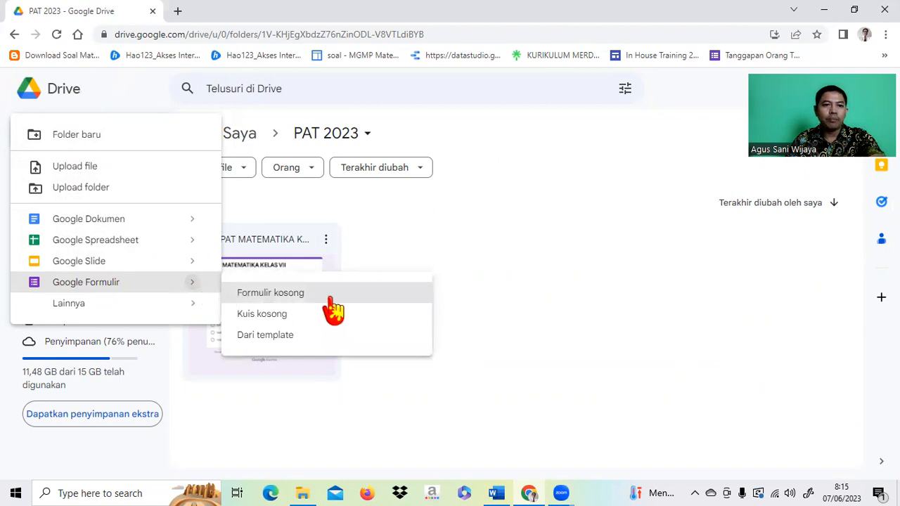
click(271, 317)
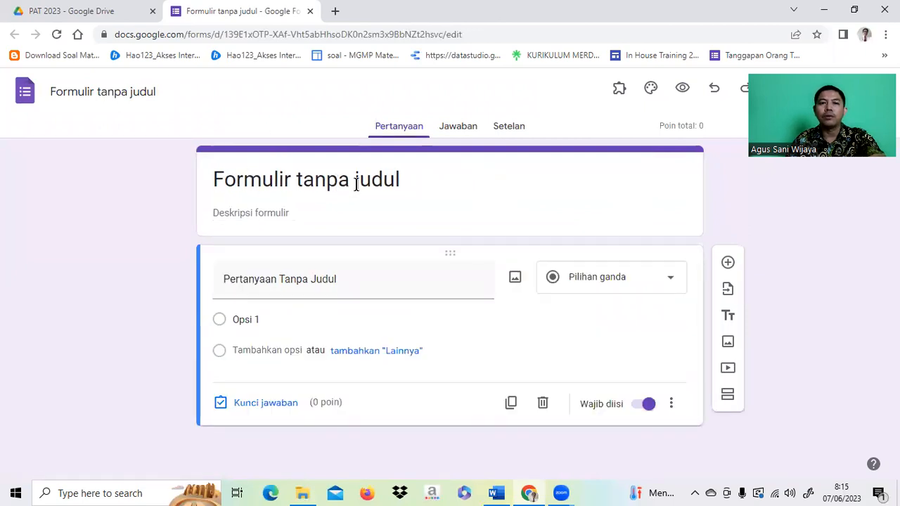
Replace the form's default title with "SOAL ULANGAN IPS KELAS III" in capital letters.
click(387, 182)
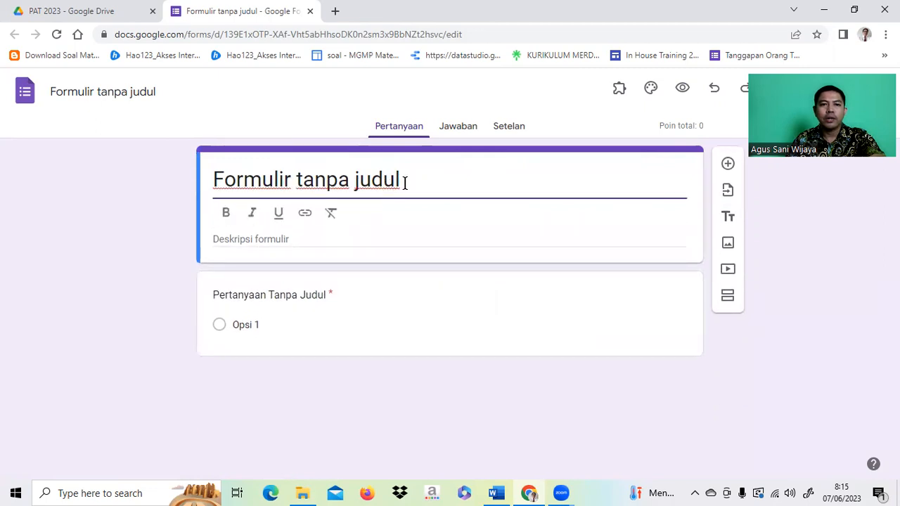
drag(402, 180, 206, 187)
text(S)
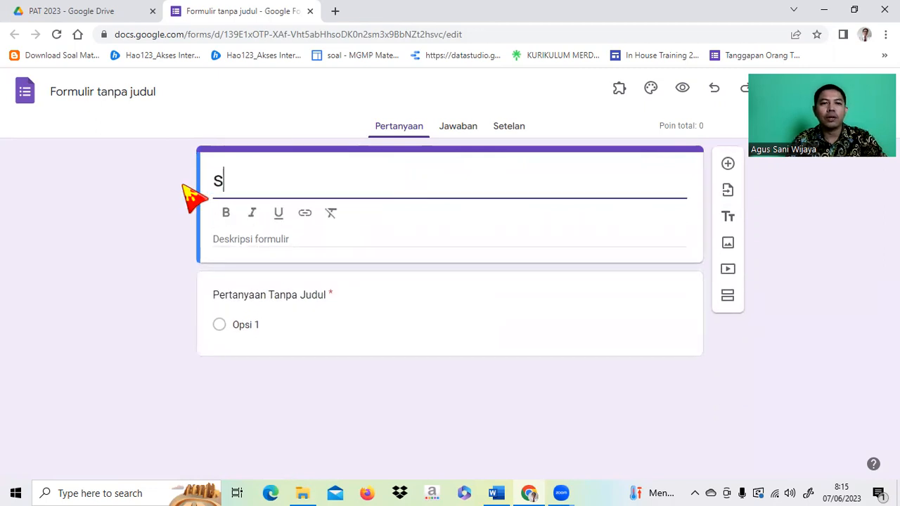
key(BackSpace)
key(Caps_Lock)
text(SOAL)
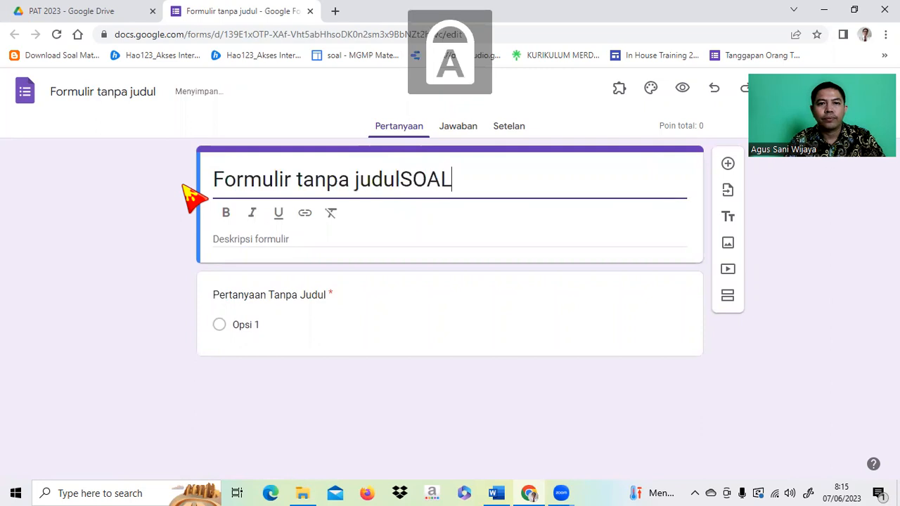
key(BackSpace)
key(BackSpace)
key(BackSpace)
key(BackSpace)
key(BackSpace)
key(BackSpace)
key(BackSpace)
key(BackSpace)
key(BackSpace)
key(BackSpace)
key(BackSpace)
key(BackSpace)
key(BackSpace)
key(BackSpace)
key(BackSpace)
key(BackSpace)
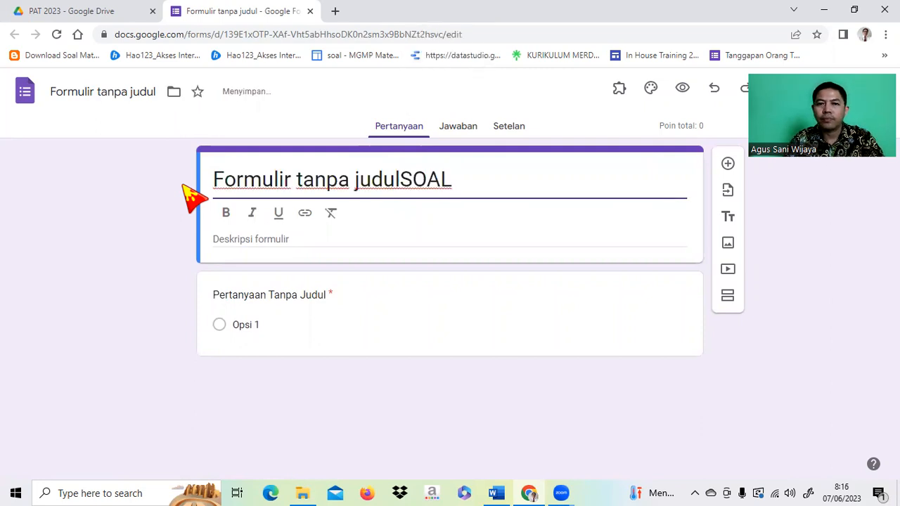
key(BackSpace)
key(BackSpace)
key(BackSpace)
key(BackSpace)
key(BackSpace)
key(BackSpace)
key(BackSpace)
key(BackSpace)
key(BackSpace)
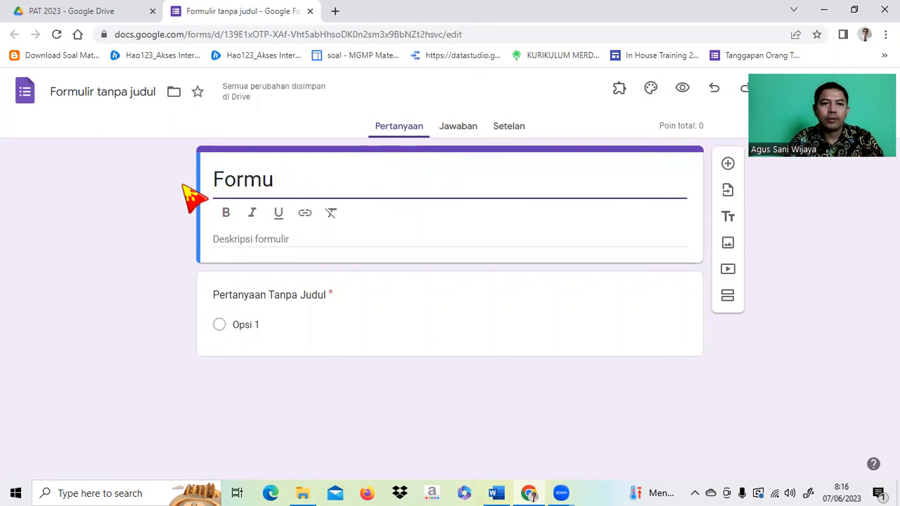
text(SO)
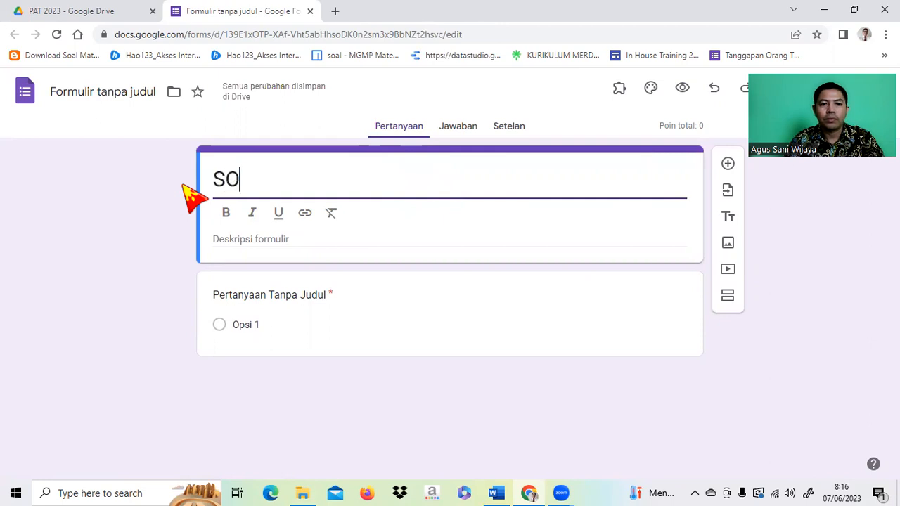
text(AL UL)
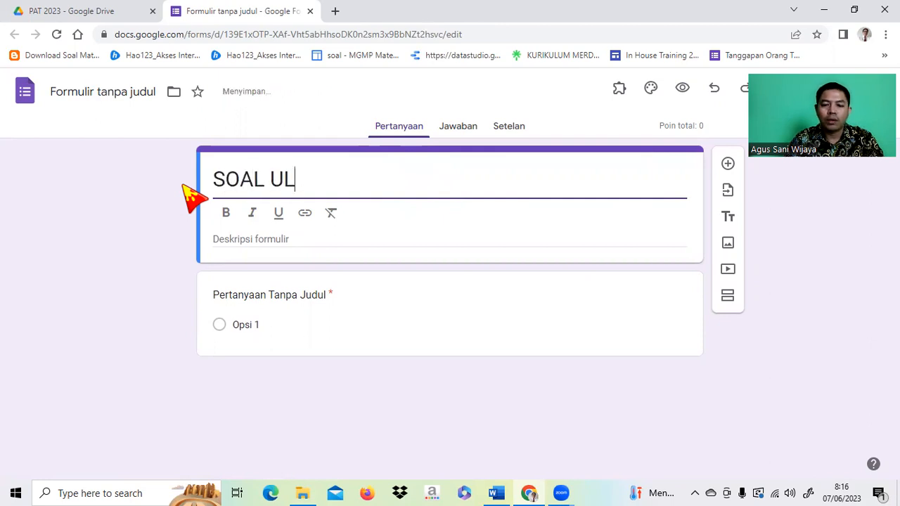
text(ANGAN I)
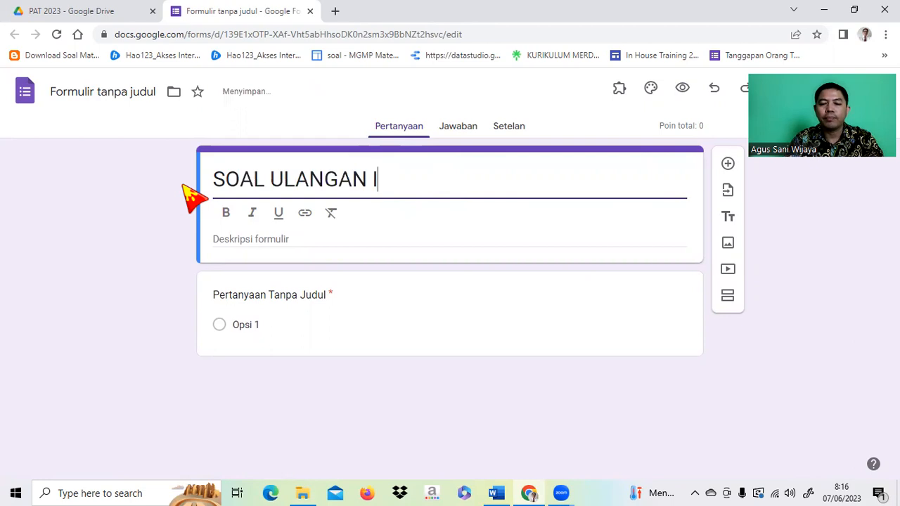
text(PS KELAS)
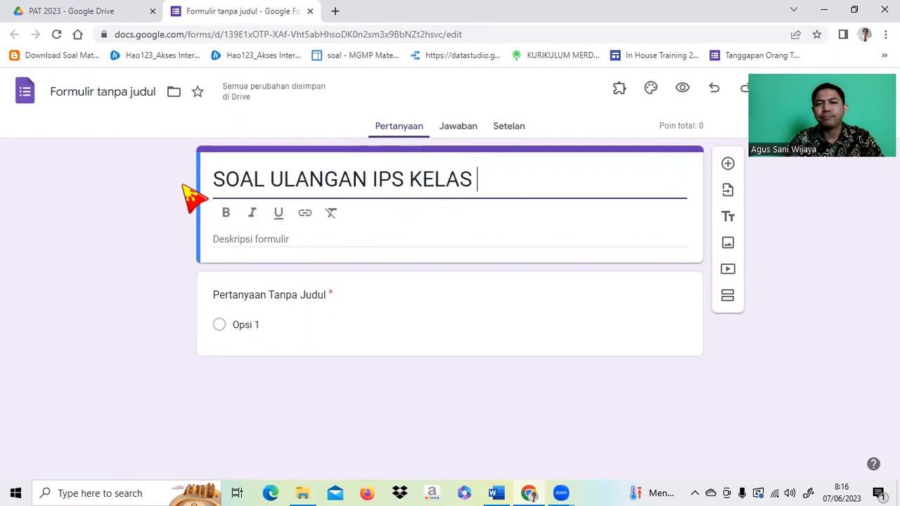
text( III)
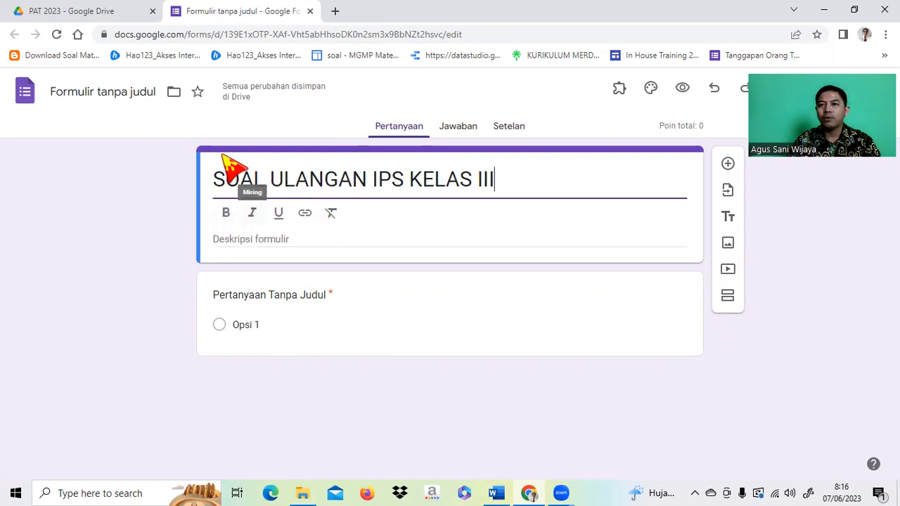
Make the form title bold and name the form file "SOAL ULANGAN IPS KELAS III" after it.
drag(214, 178, 500, 179)
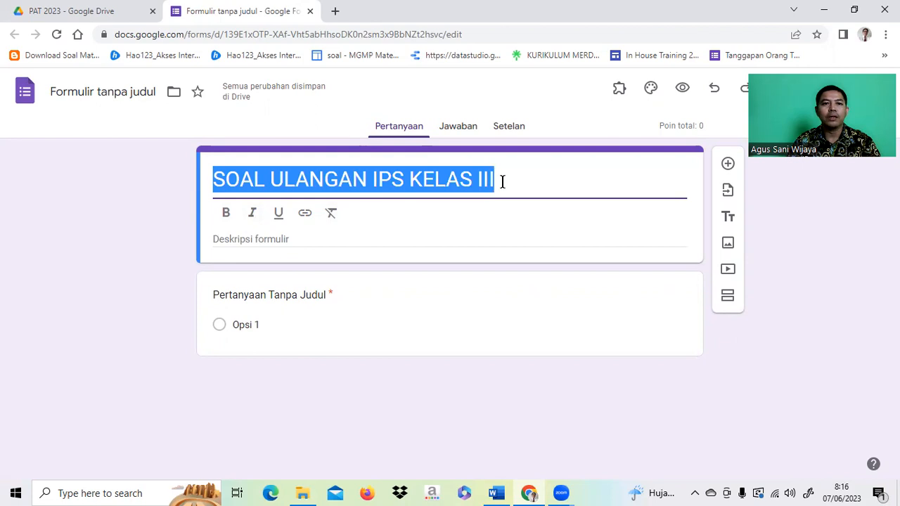
click(226, 213)
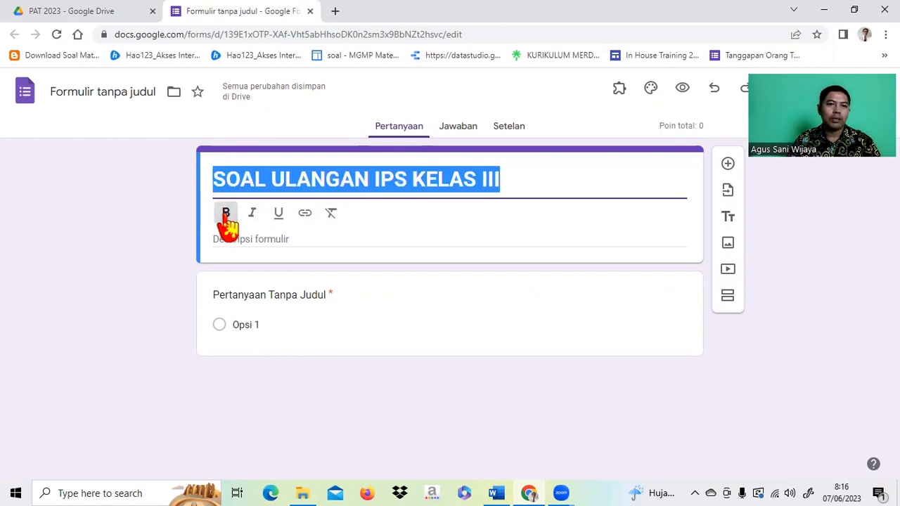
click(520, 179)
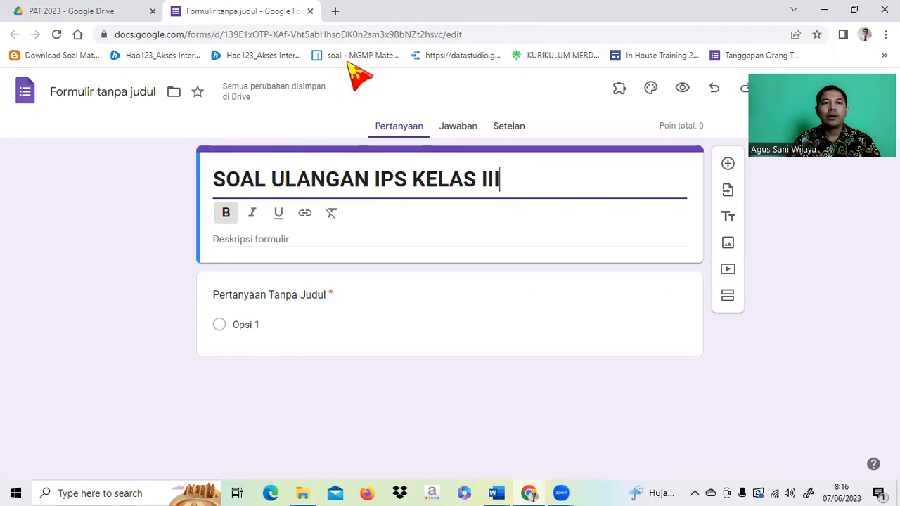
click(78, 93)
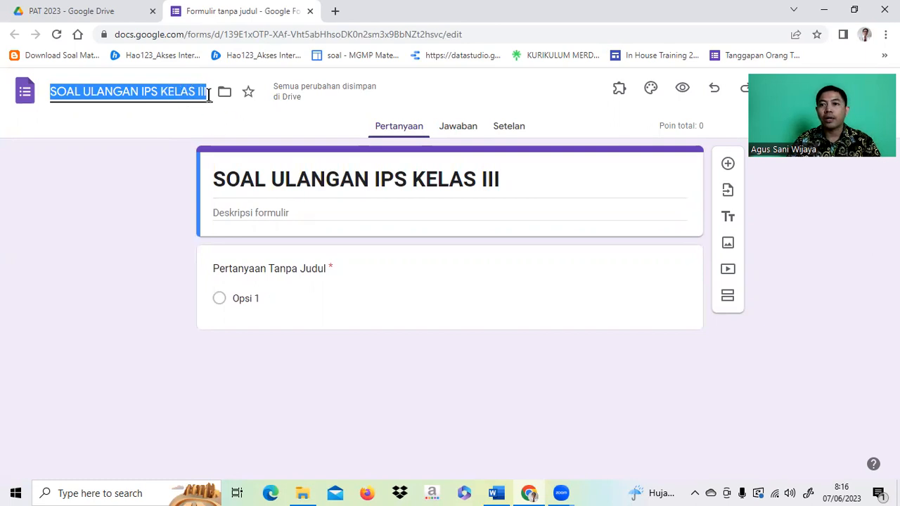
click(188, 92)
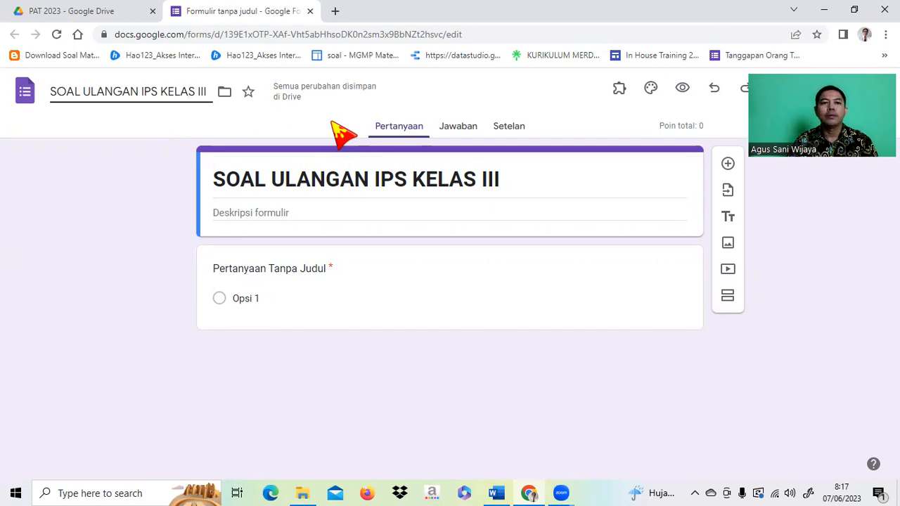
Replace the first question's placeholder text with "NAMA" and look through the available question types.
click(456, 259)
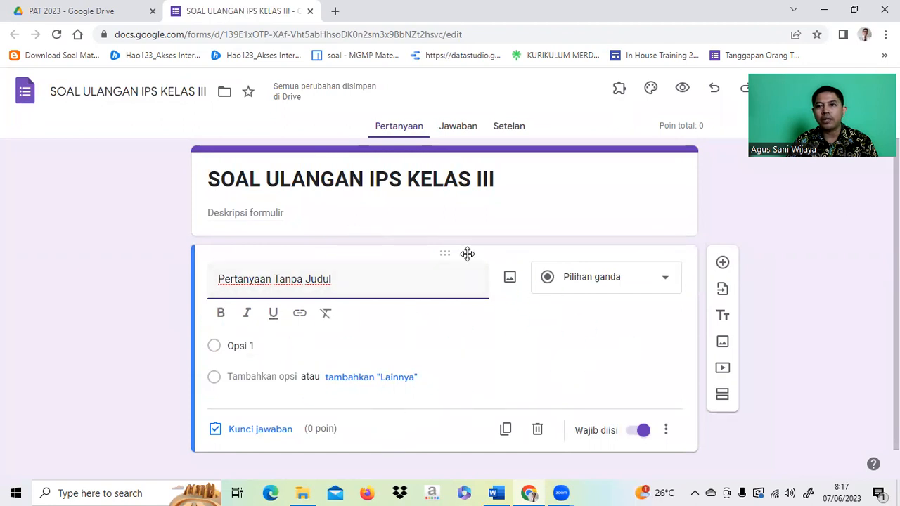
click(359, 283)
key(BackSpace)
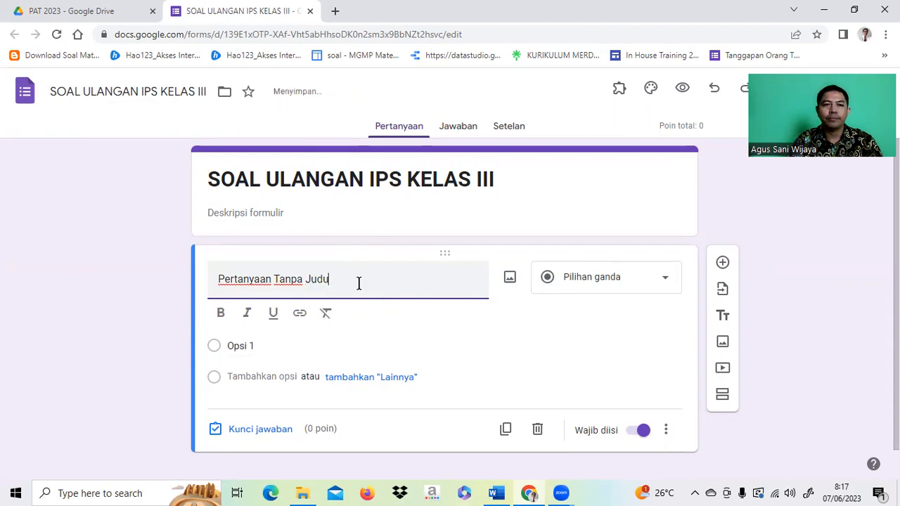
key(BackSpace)
key(BackSpace)
key(BackSpace)
key(BackSpace)
key(BackSpace)
key(BackSpace)
key(BackSpace)
key(BackSpace)
key(BackSpace)
key(BackSpace)
key(BackSpace)
key(BackSpace)
key(BackSpace)
key(BackSpace)
key(BackSpace)
key(BackSpace)
key(BackSpace)
key(BackSpace)
key(BackSpace)
key(BackSpace)
text(N)
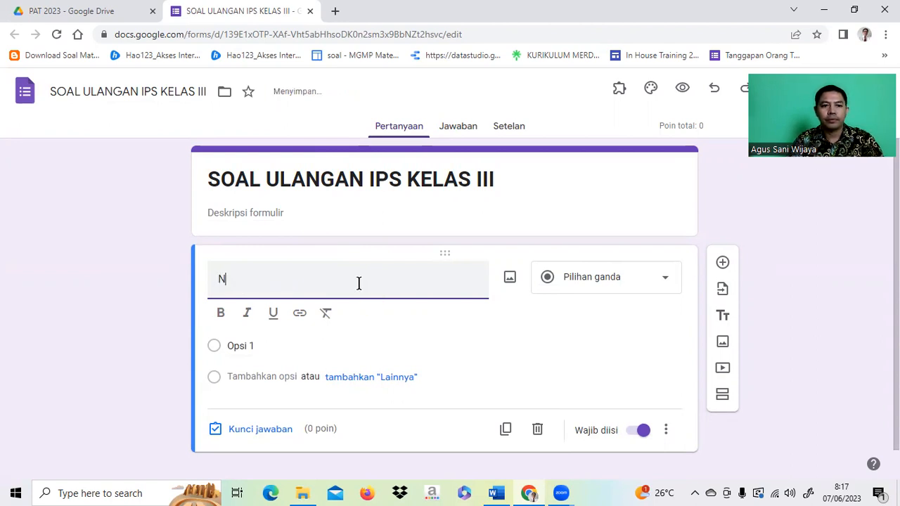
text(AMA)
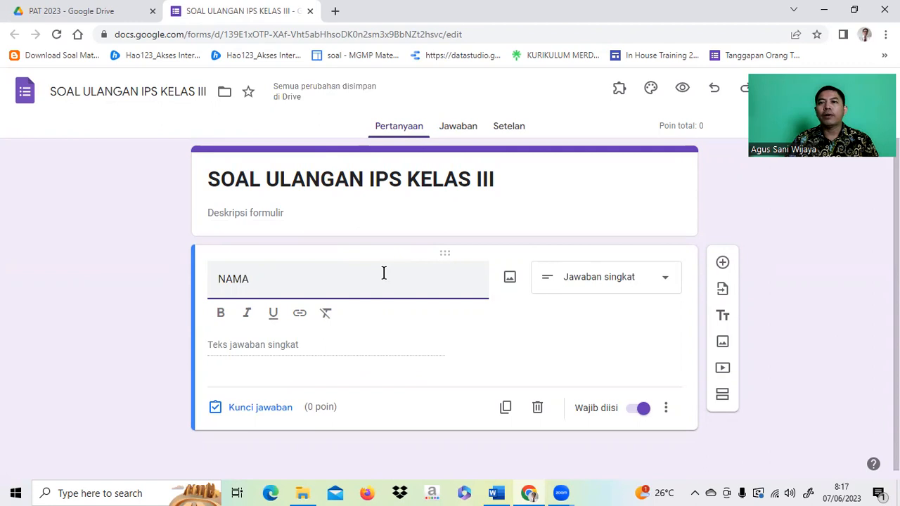
click(647, 285)
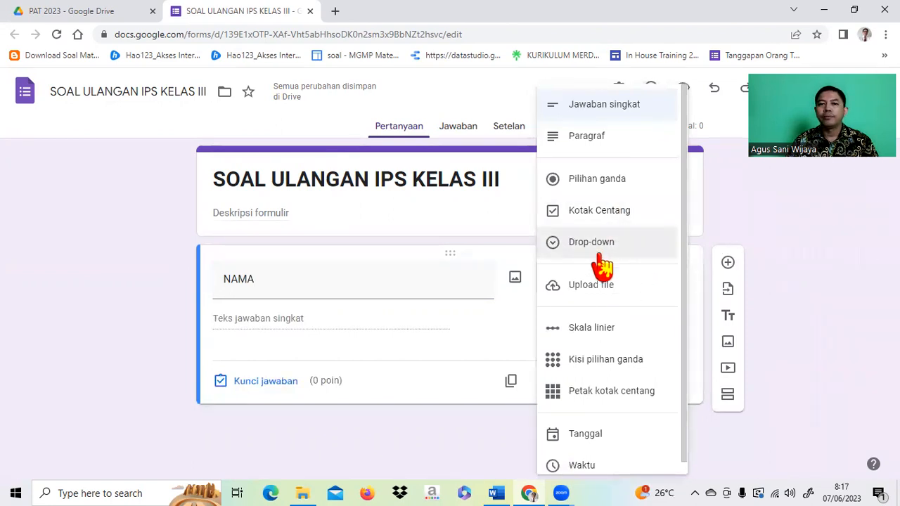
click(398, 331)
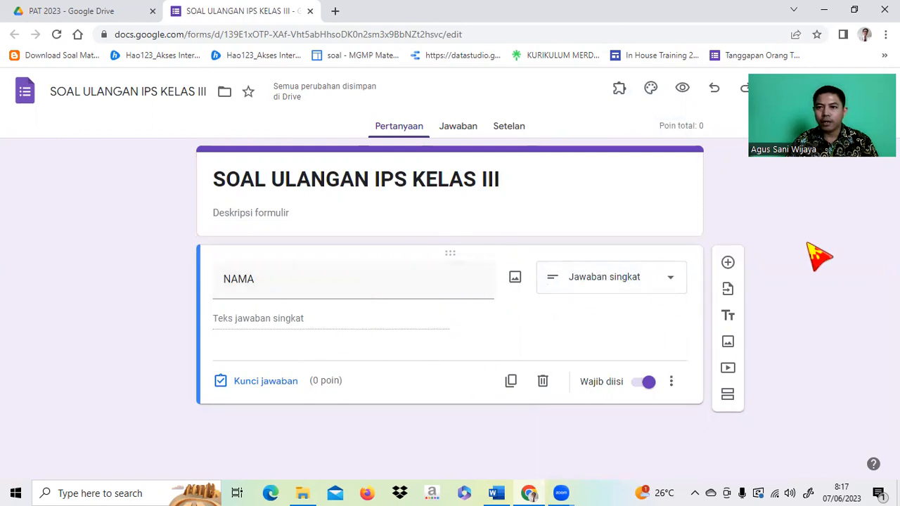
Add a second question titled "KELAS" and set its type to Drop-down.
click(728, 262)
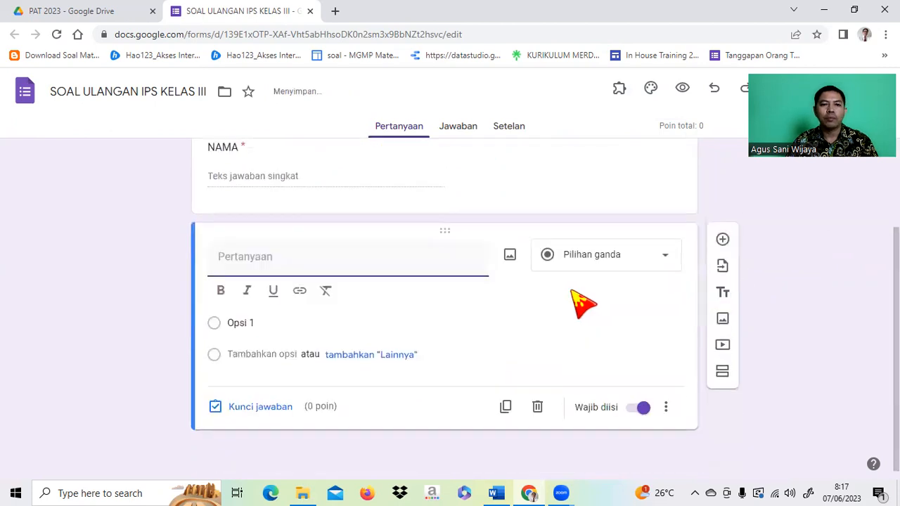
text(KELAS)
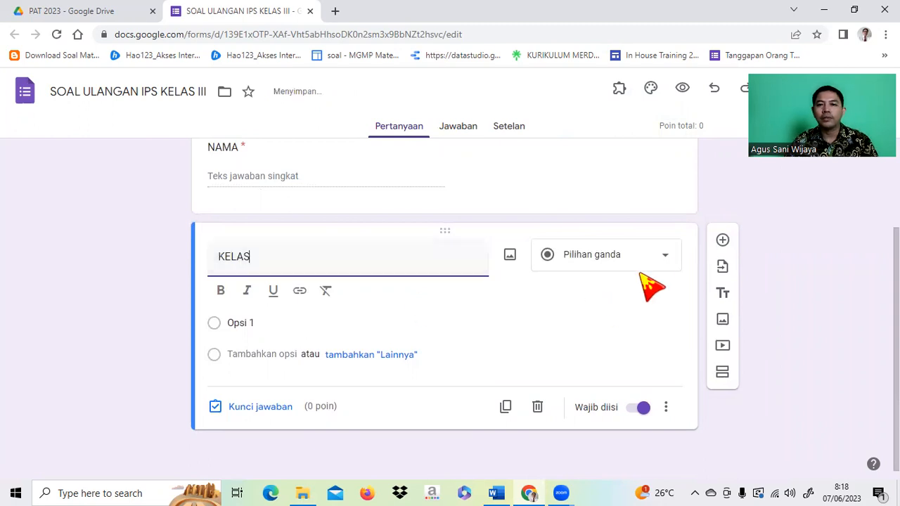
click(660, 256)
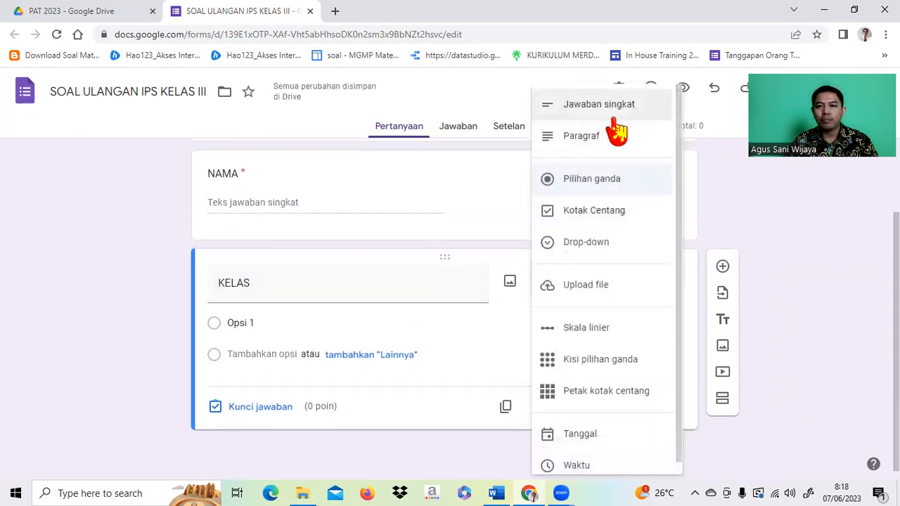
click(594, 246)
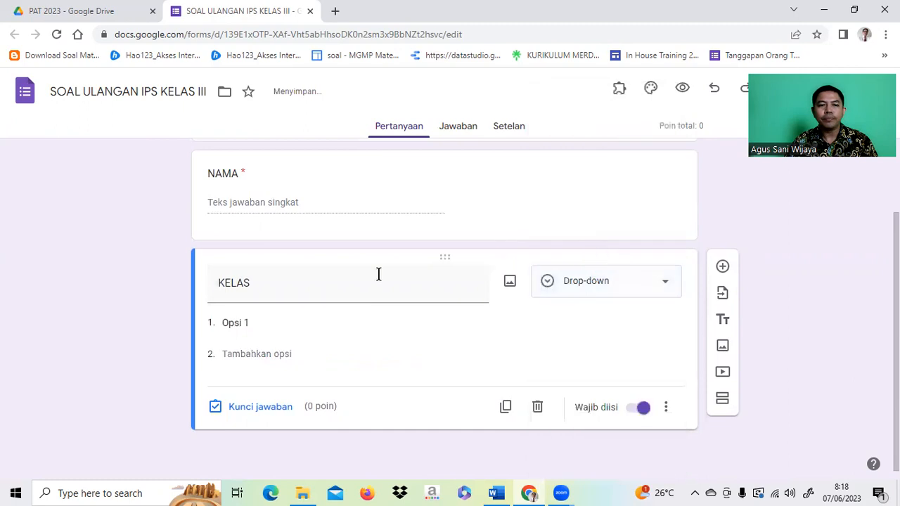
Enter "KELAS III A", "KELAS III B" and "KELAS III C" as the three options of the KELAS question.
click(256, 325)
text(KEL)
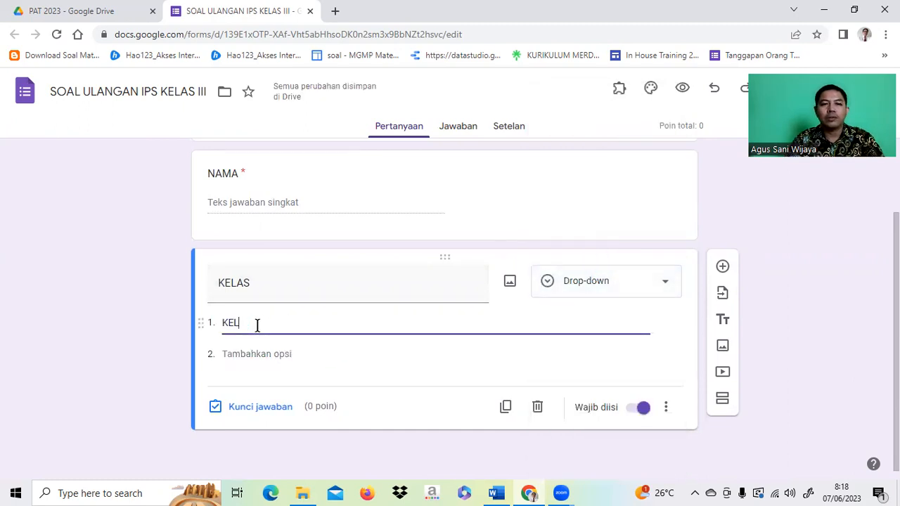
text(AS III)
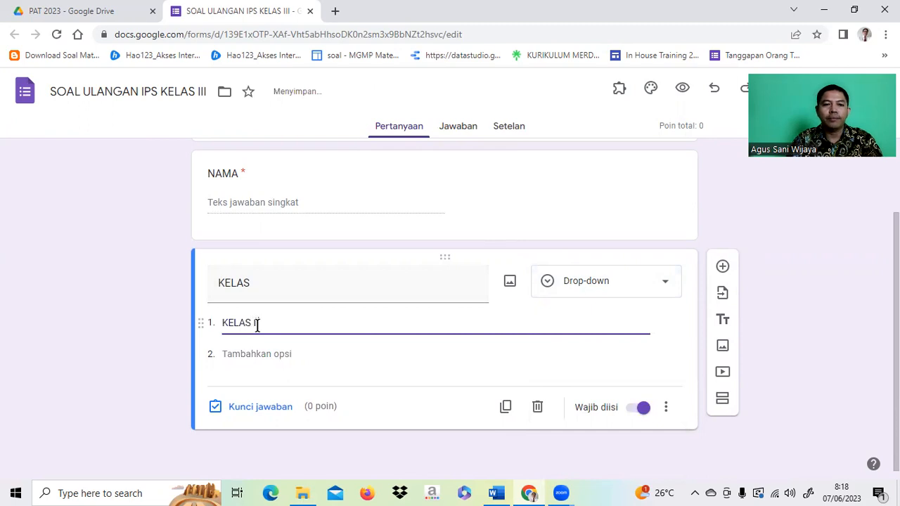
text( A)
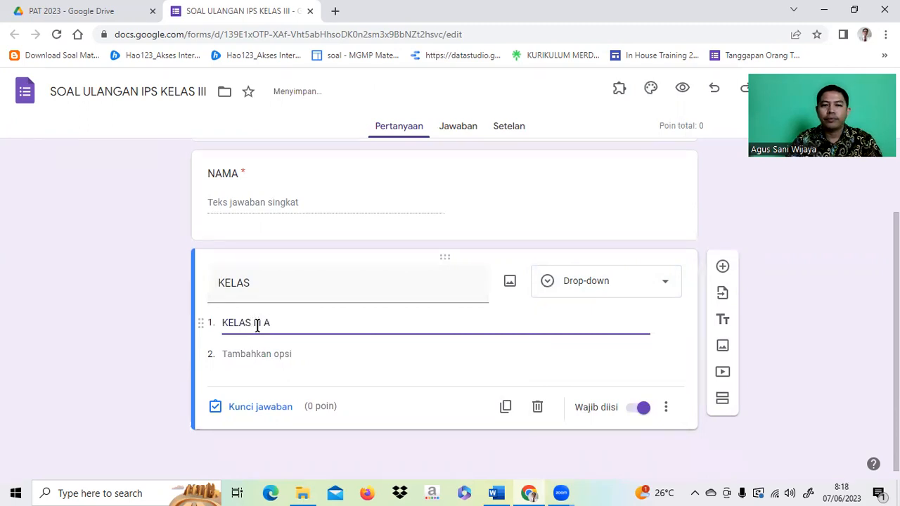
key(Return)
text(KELAS )
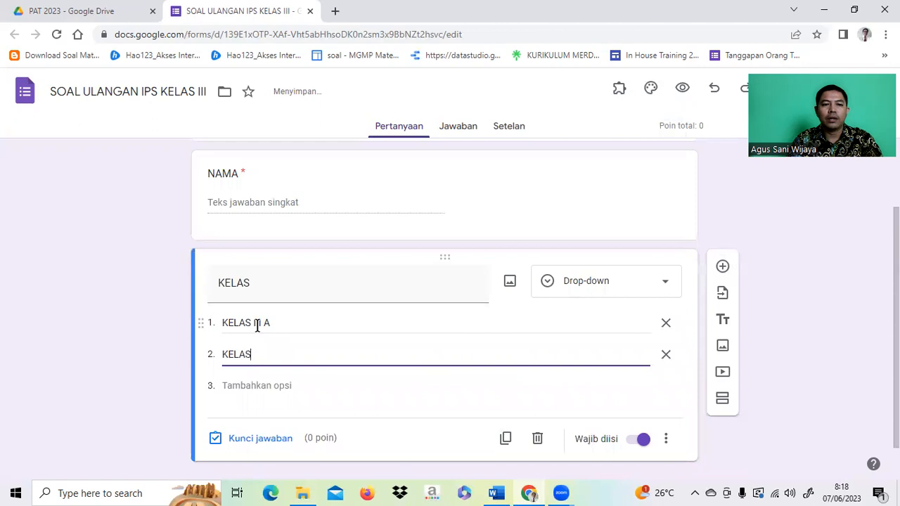
text(III B)
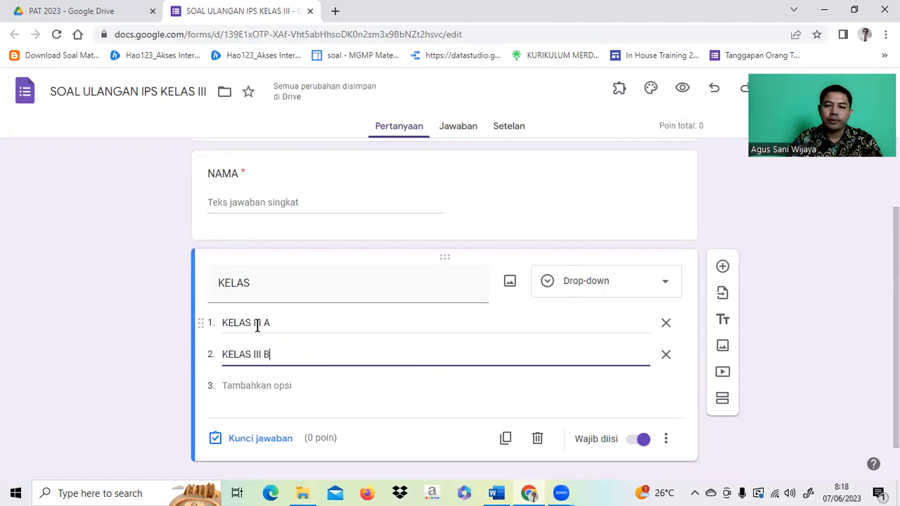
key(Return)
text(KELAS III C)
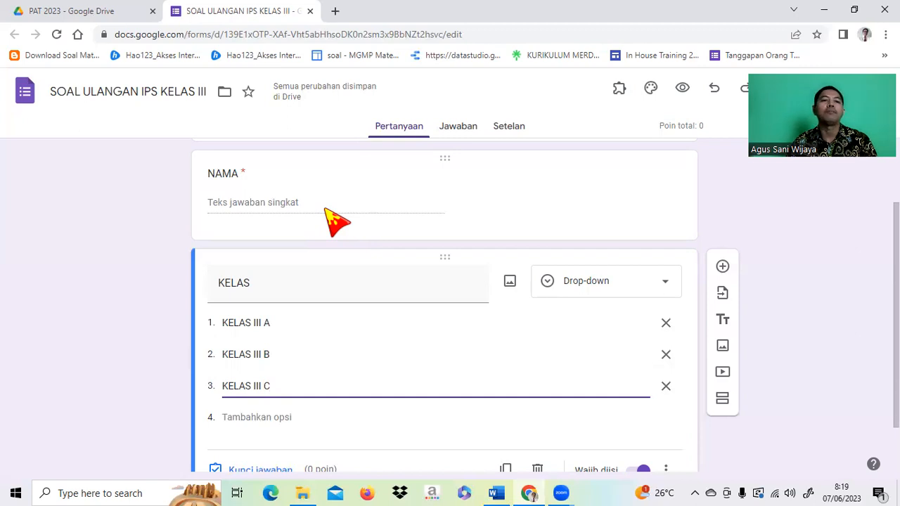
Add a question after KELAS and fill in its text with "Apa kabar anak-anak?" copied from the Word document "master soal chat form".
scroll(450, 202, down, 1)
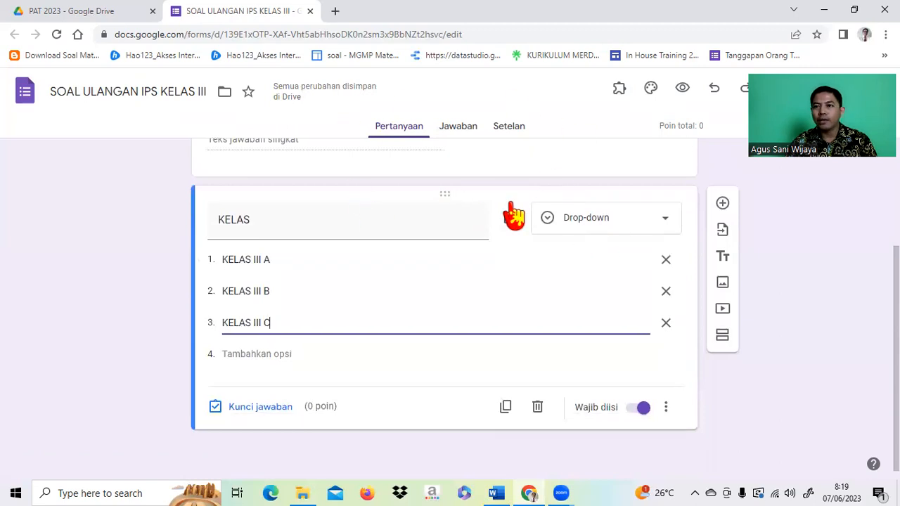
click(723, 204)
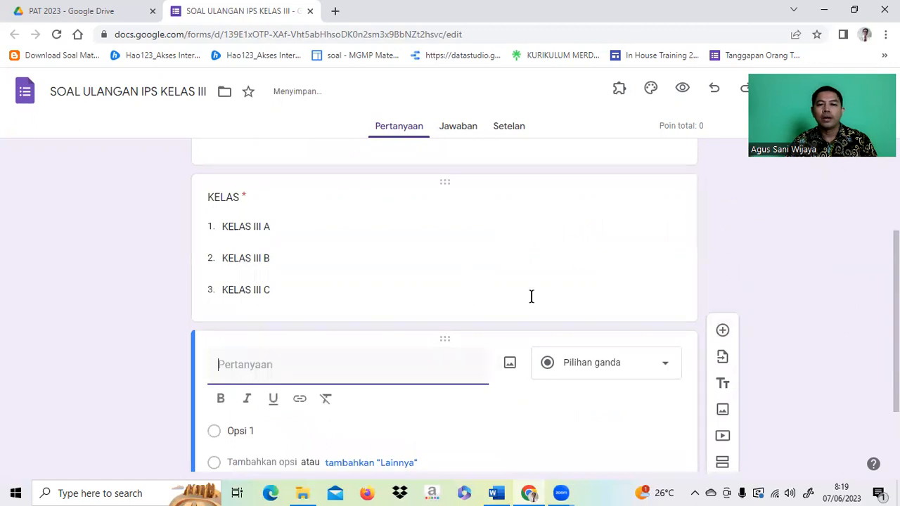
scroll(531, 297, down, 1)
click(496, 486)
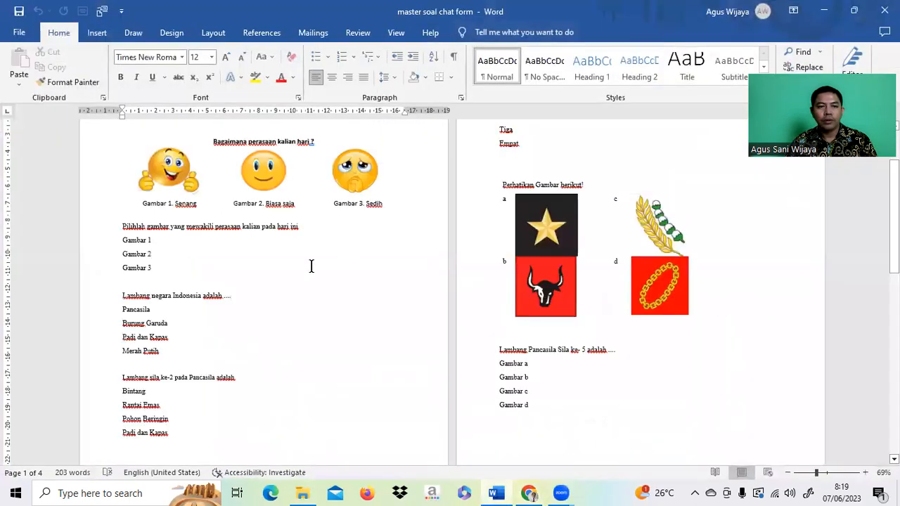
scroll(63, 156, up, 1)
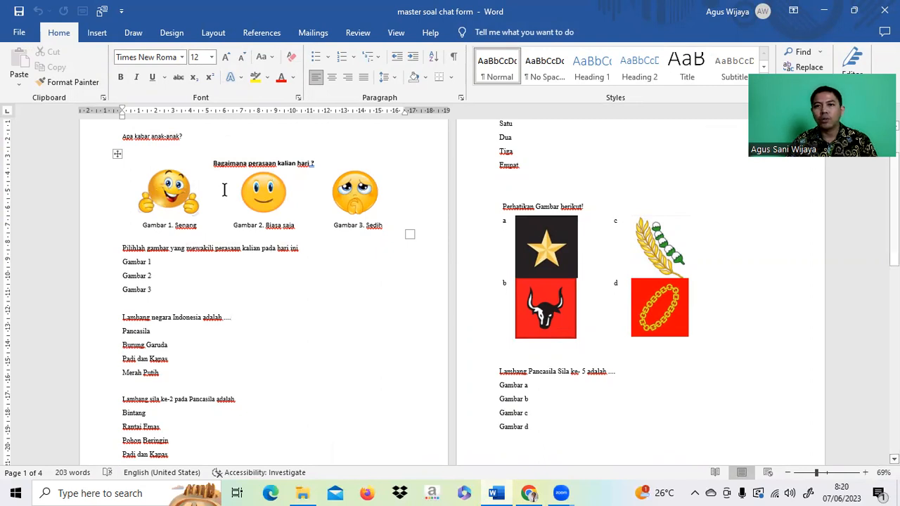
scroll(224, 189, up, 1)
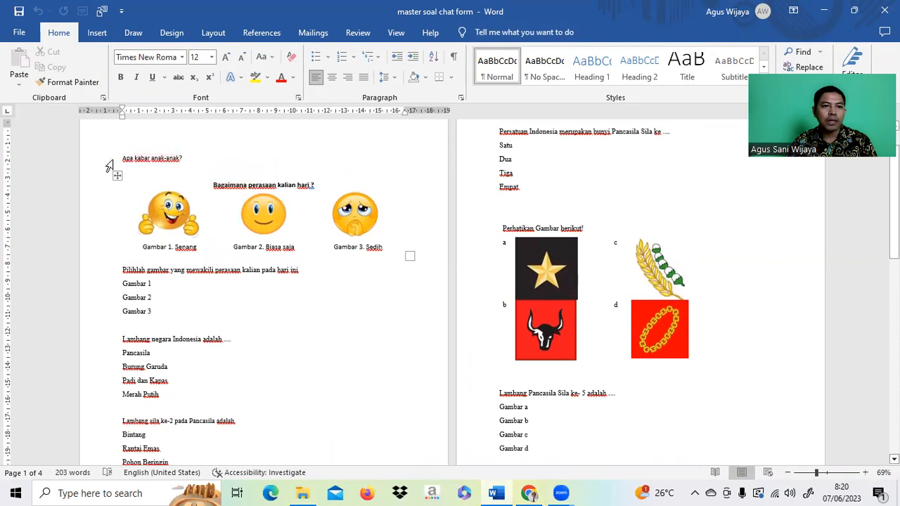
drag(120, 159, 191, 157)
key(ctrl+c)
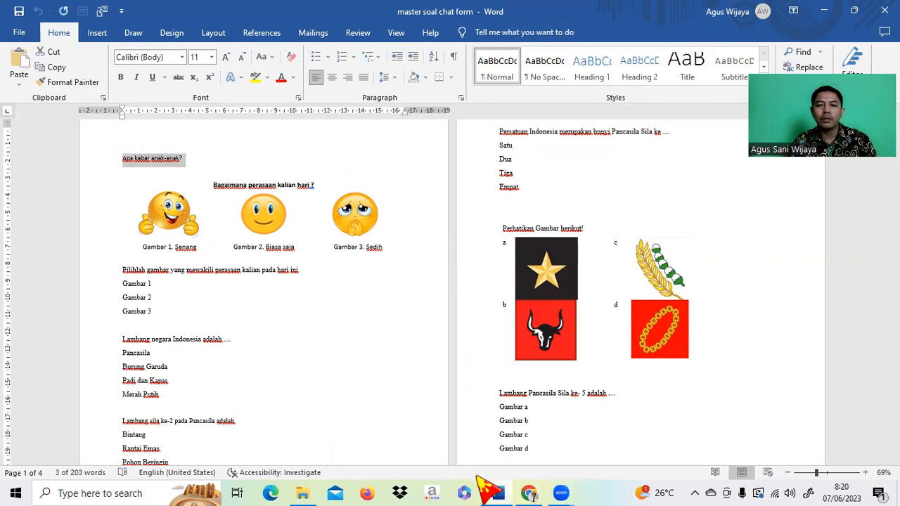
click(529, 493)
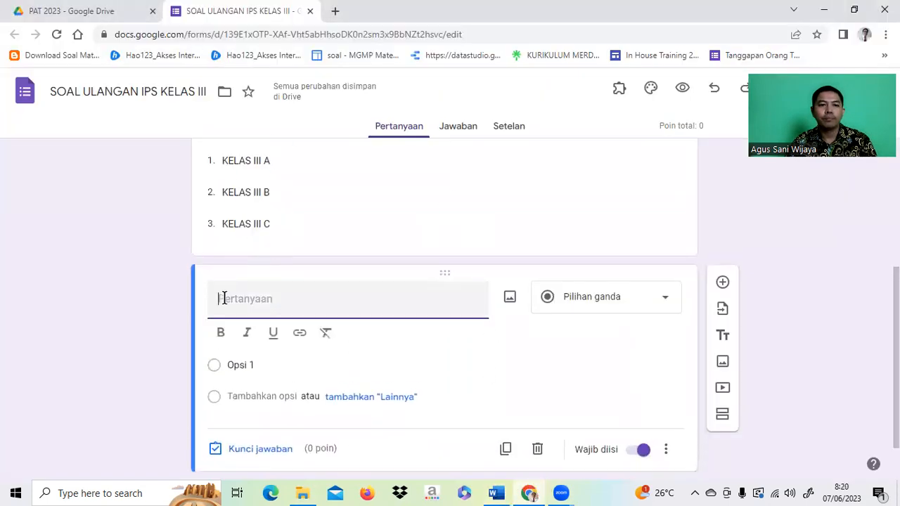
key(ctrl+v)
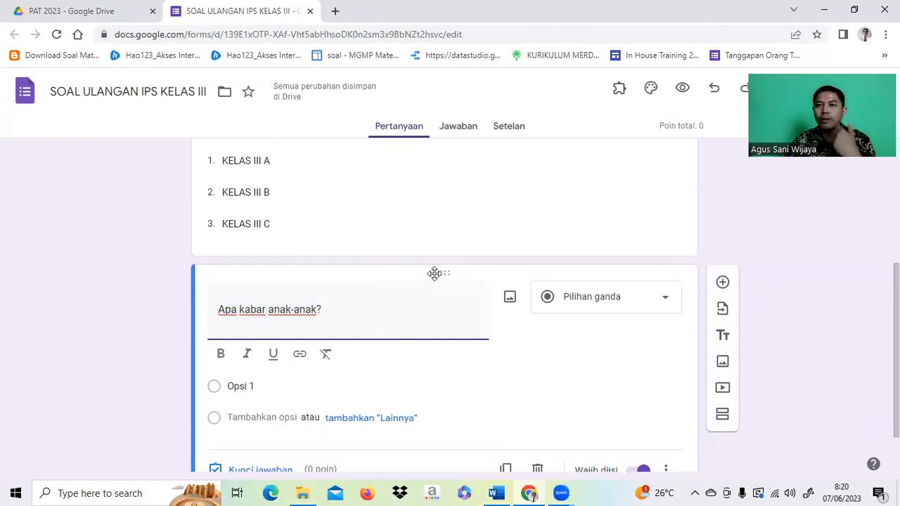
Insert the picture "kabar siswa" from the CHAT-FORM folder into the "Apa kabar anak-anak?" question.
click(509, 299)
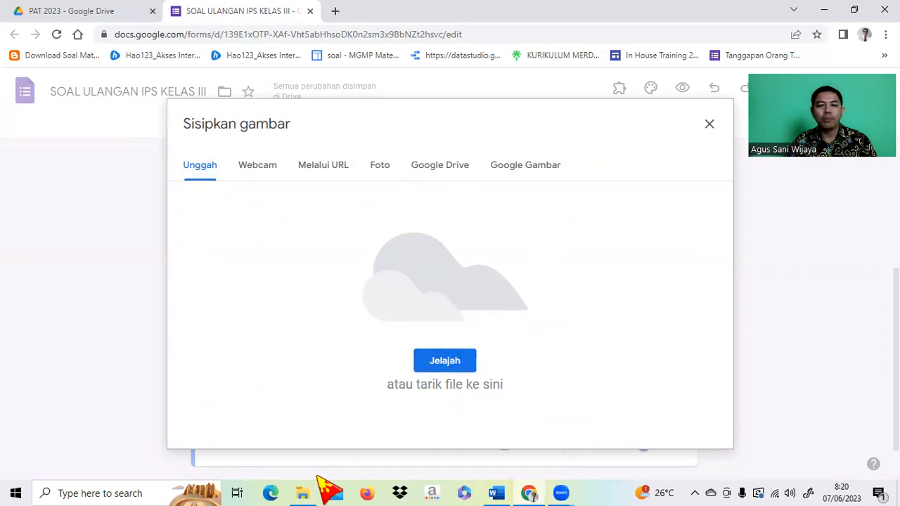
click(302, 493)
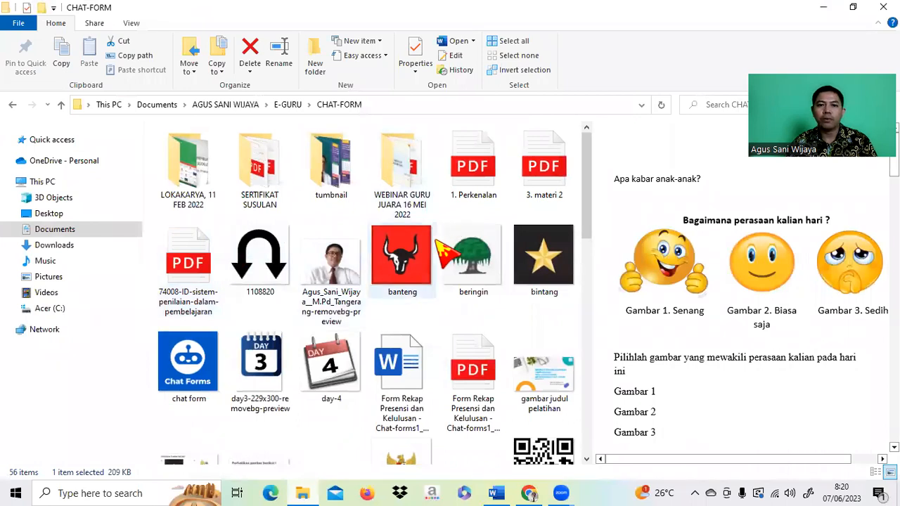
scroll(398, 239, down, 5)
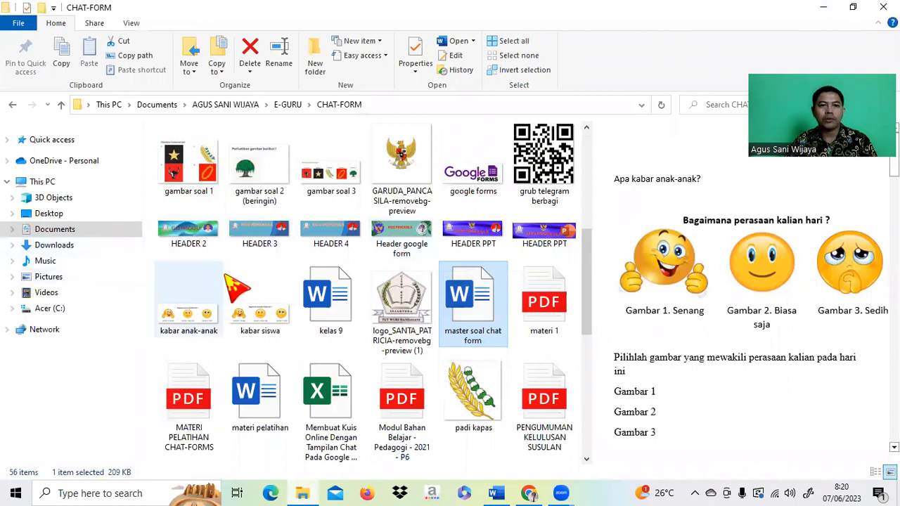
click(259, 325)
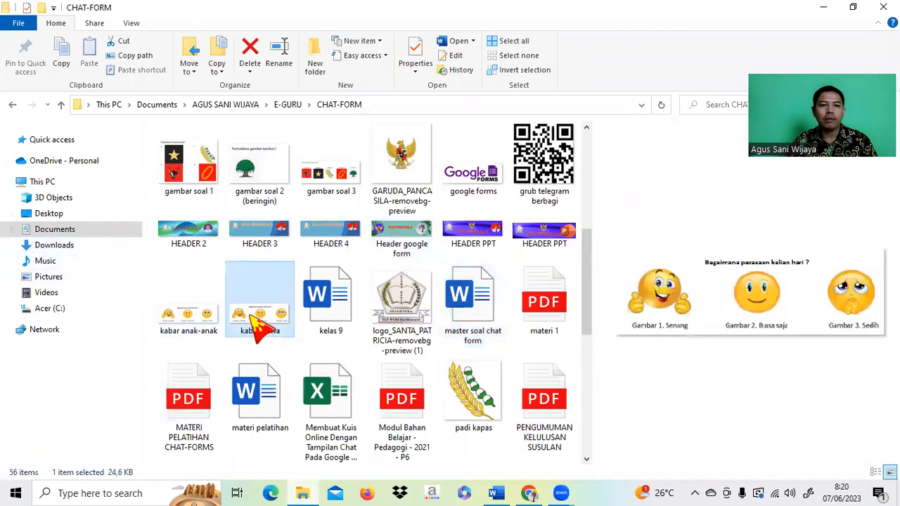
drag(252, 316, 437, 314)
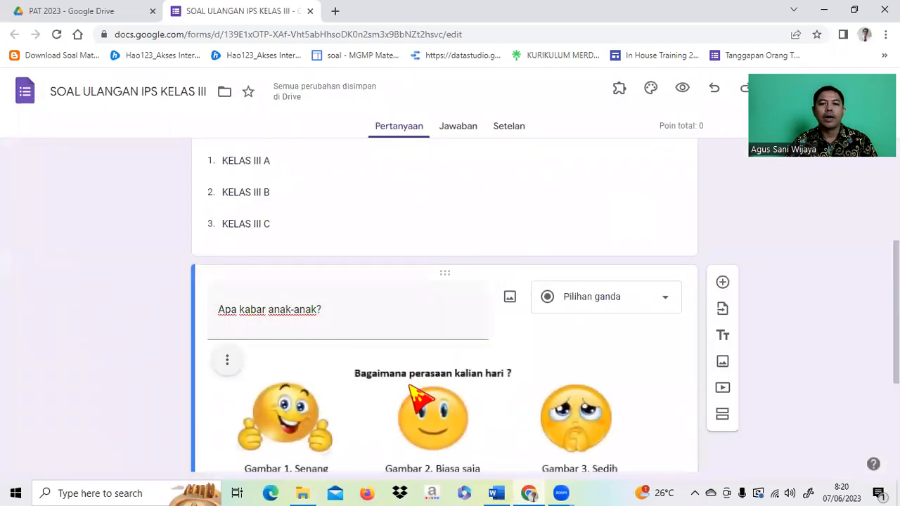
Copy the lines "Gambar 1", "Gambar 2" and "Gambar 3" from the Word document and paste them as the question's answer options.
scroll(442, 367, down, 3)
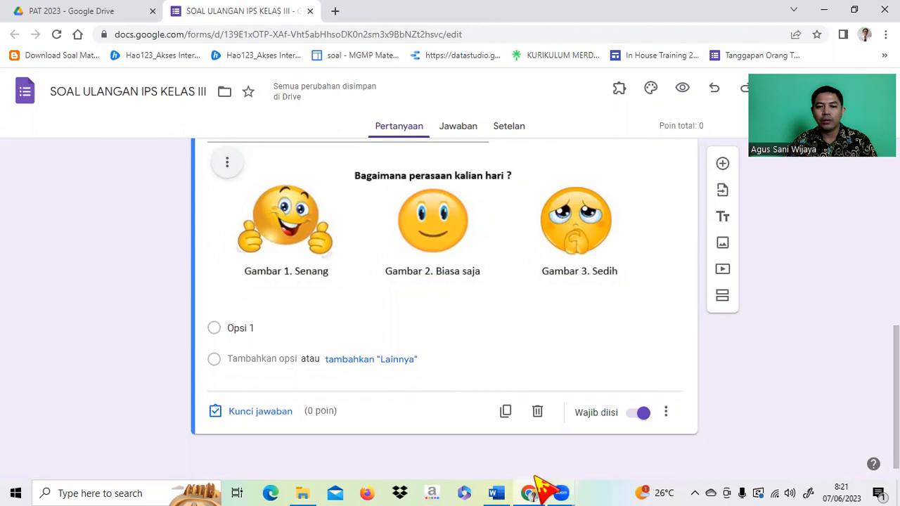
click(497, 492)
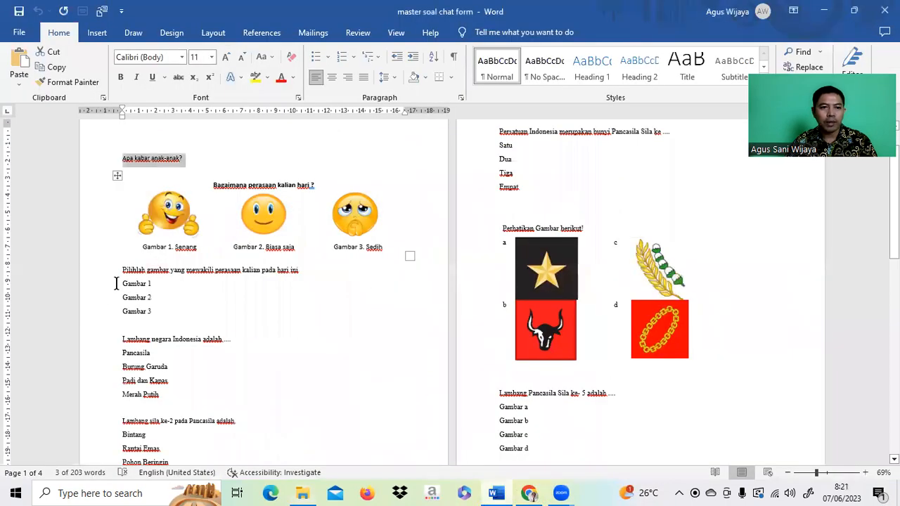
drag(119, 285, 173, 319)
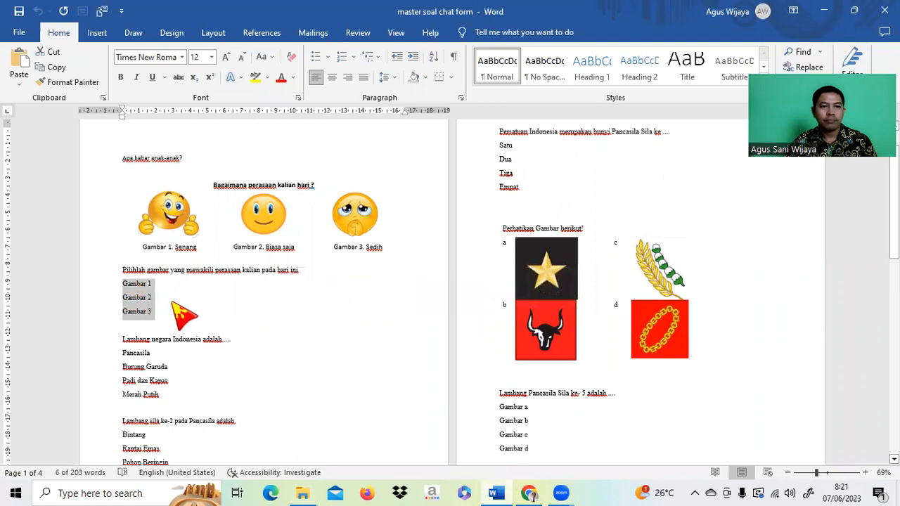
click(160, 295)
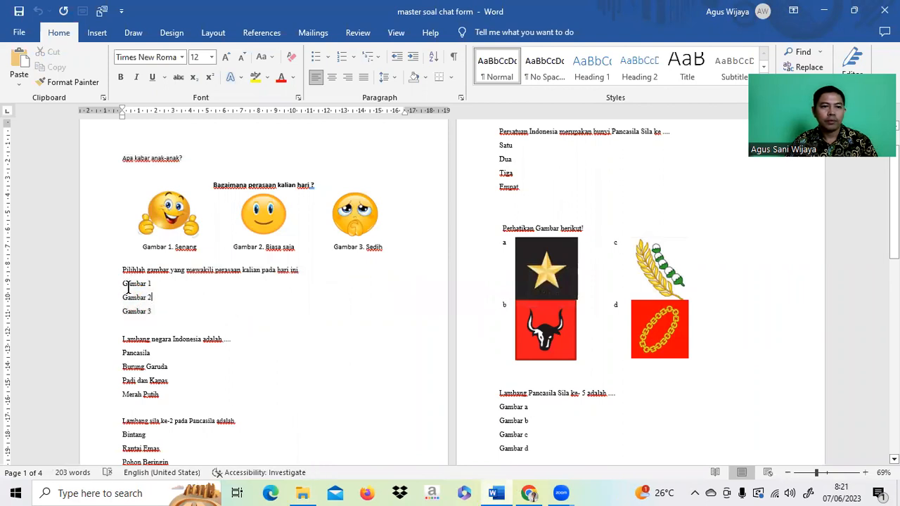
drag(128, 286, 156, 315)
key(ctrl+c)
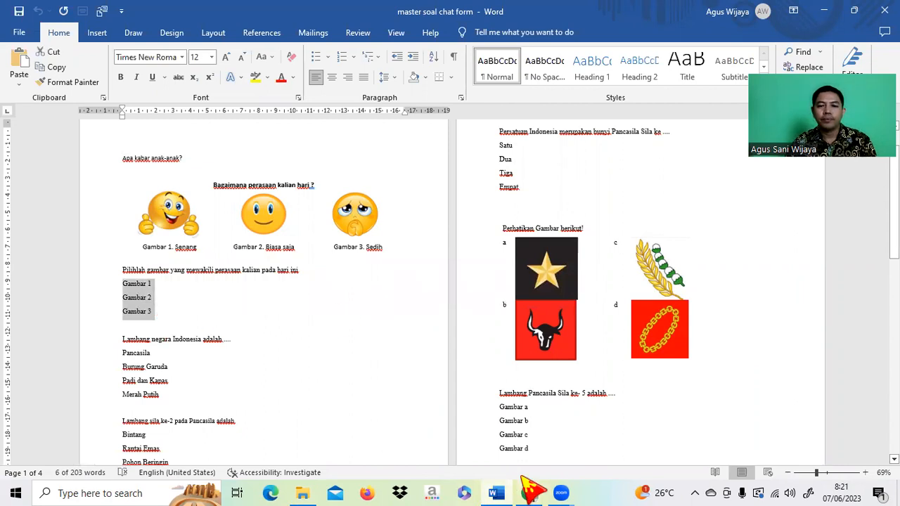
mouse_move(529, 493)
click(529, 443)
click(232, 328)
key(ctrl+v)
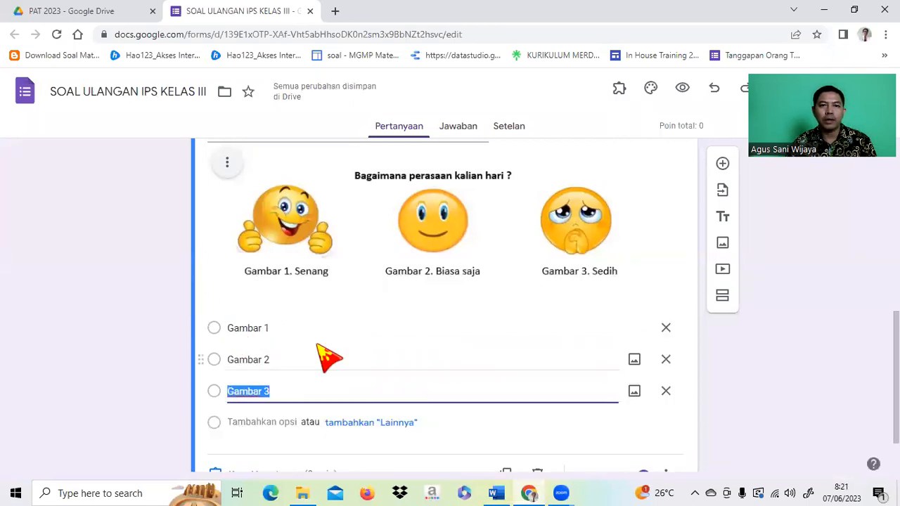
Show the description field (Deskripsi) for the "Apa kabar anak-anak?" question.
scroll(322, 357, up, 2)
click(314, 257)
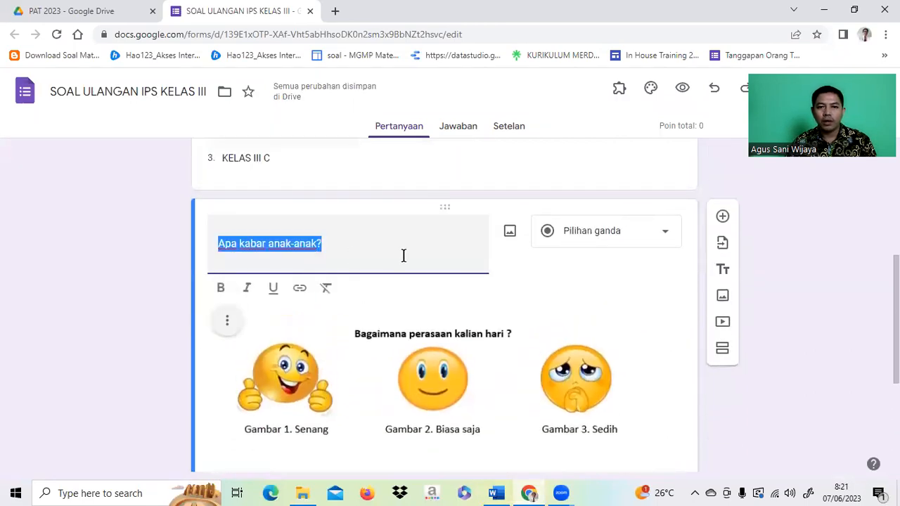
scroll(403, 256, down, 3)
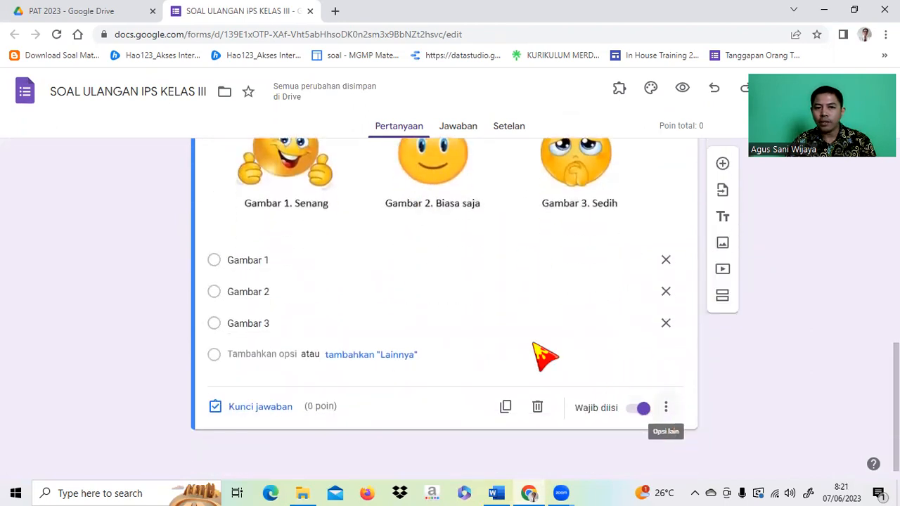
scroll(390, 209, up, 1)
scroll(390, 209, up, 2)
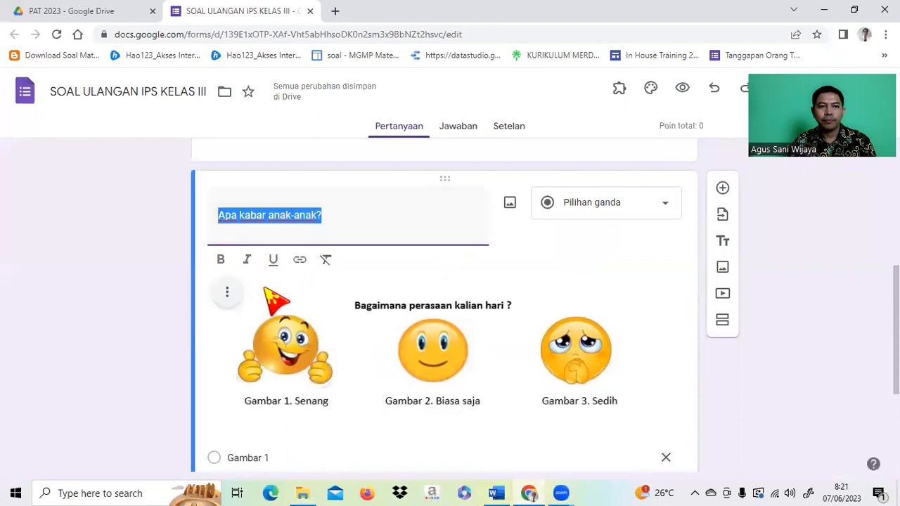
click(363, 233)
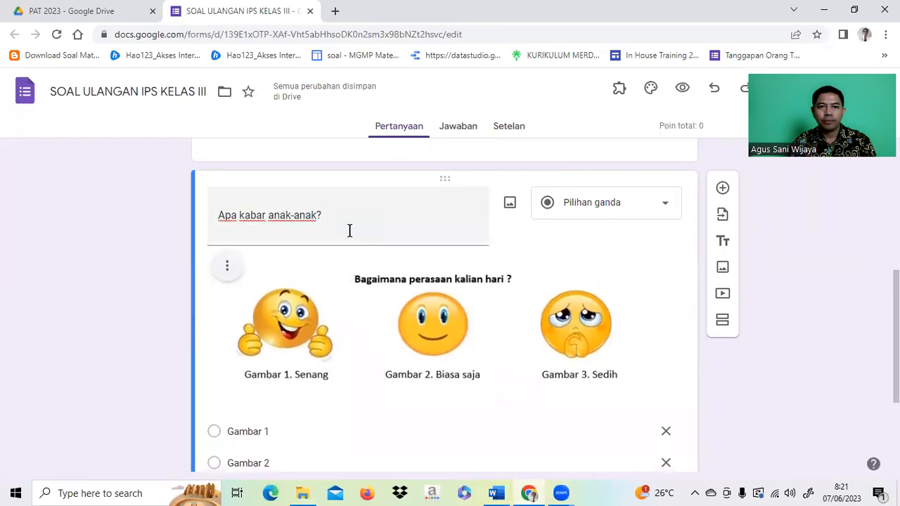
click(348, 229)
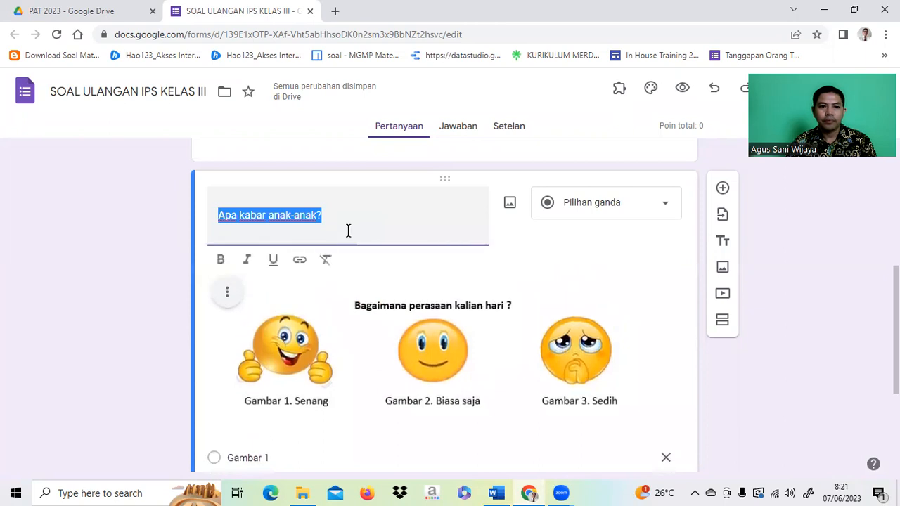
scroll(464, 281, down, 2)
scroll(668, 450, down, 1)
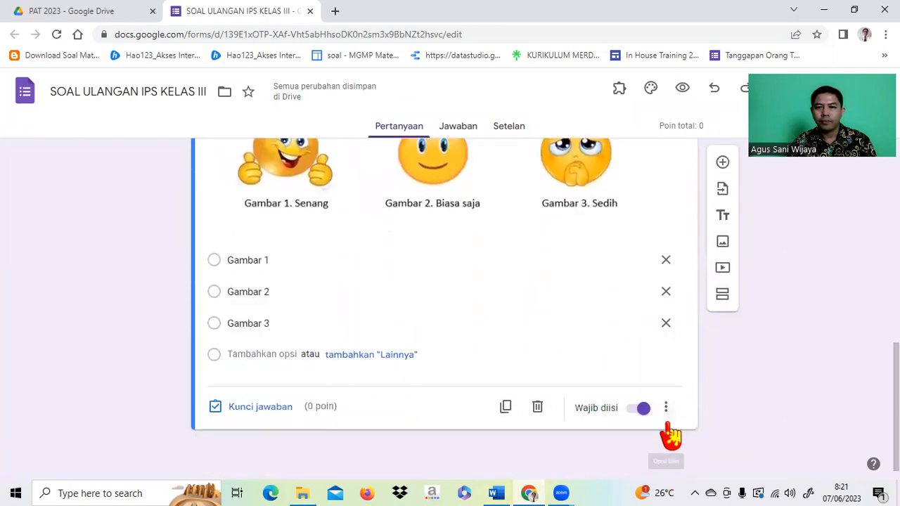
click(667, 414)
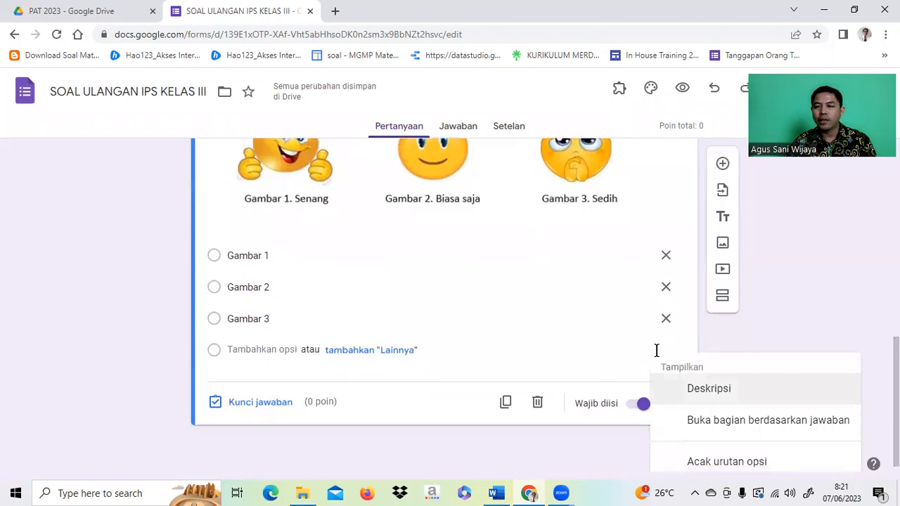
click(718, 391)
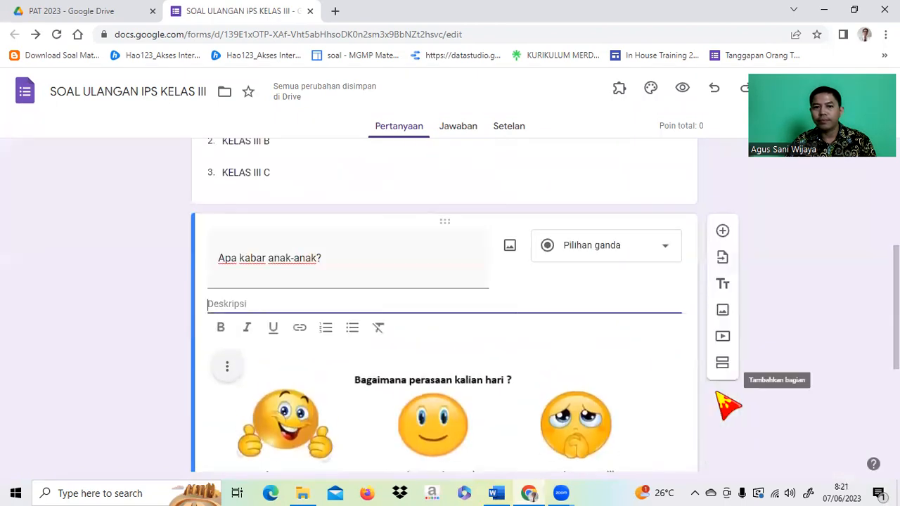
Copy "Pilihlah gambar yang mewakili perasaan kalian pada hari ini" from the Word document into the description of the "Apa kabar anak-anak?" question.
click(507, 479)
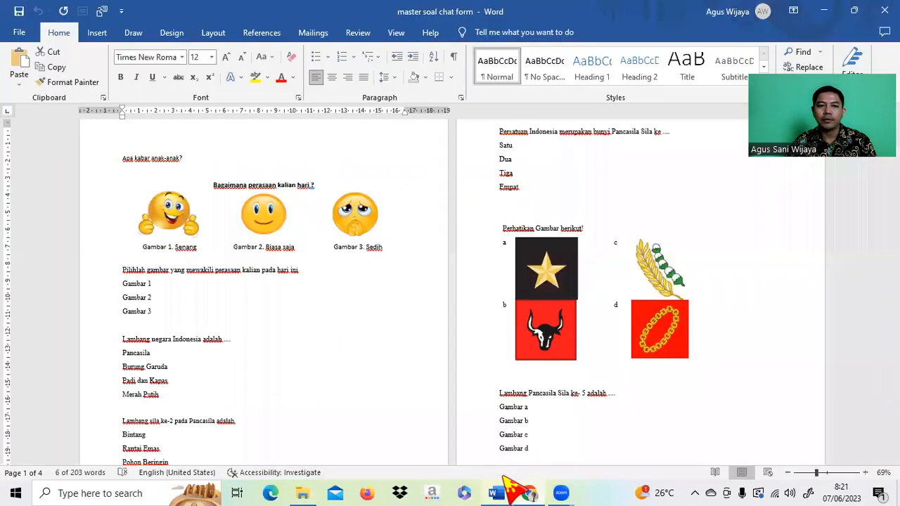
drag(119, 269, 301, 272)
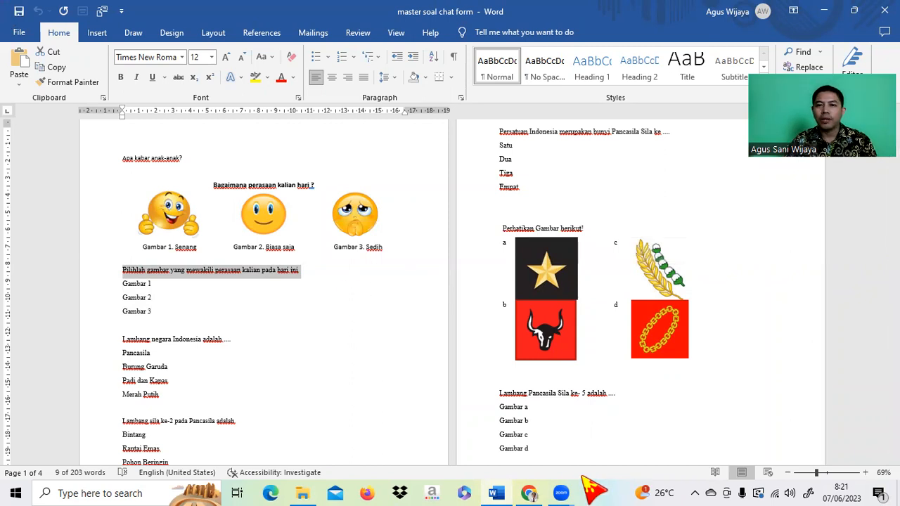
mouse_move(536, 489)
click(520, 443)
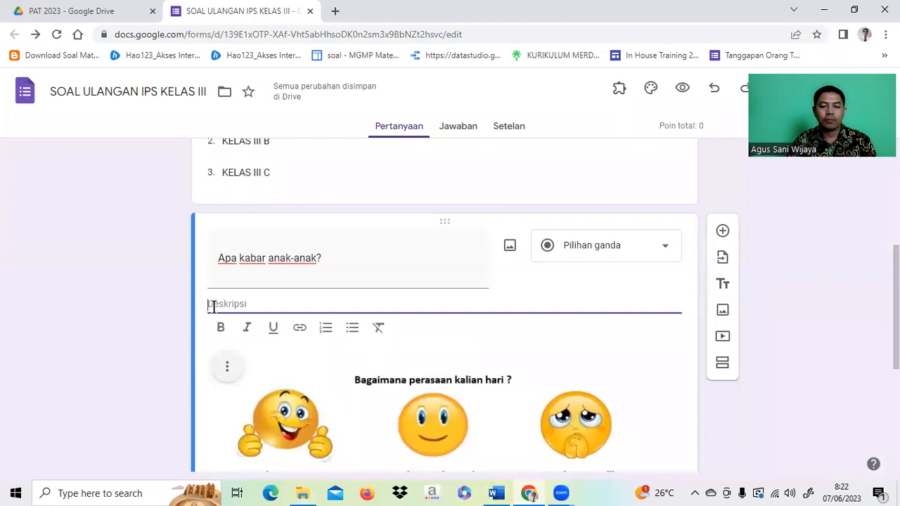
text(Pilihlah gambar yang mewakili perasaan kalian pada hari ini)
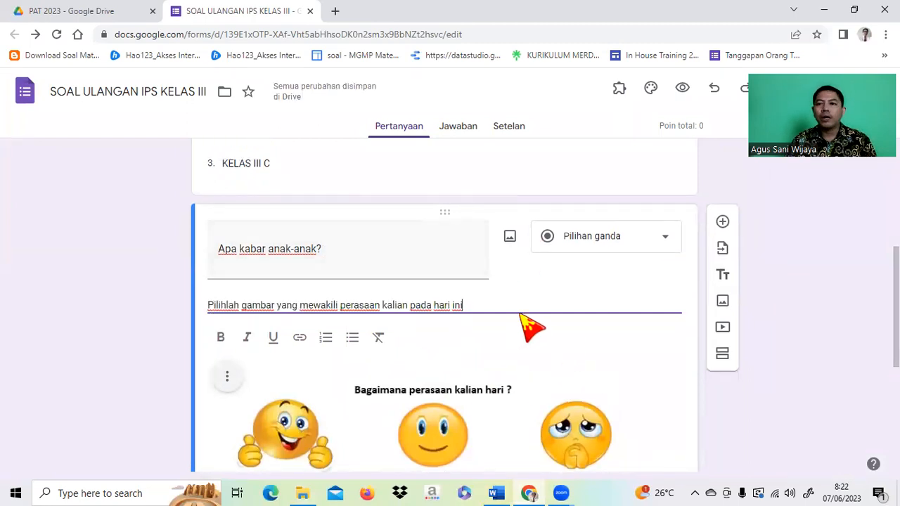
Add a question after "Apa kabar anak-anak?" and fill in its text with "Lambang negara Indonesia adalah ...." copied from the Word document.
scroll(528, 325, down, 3)
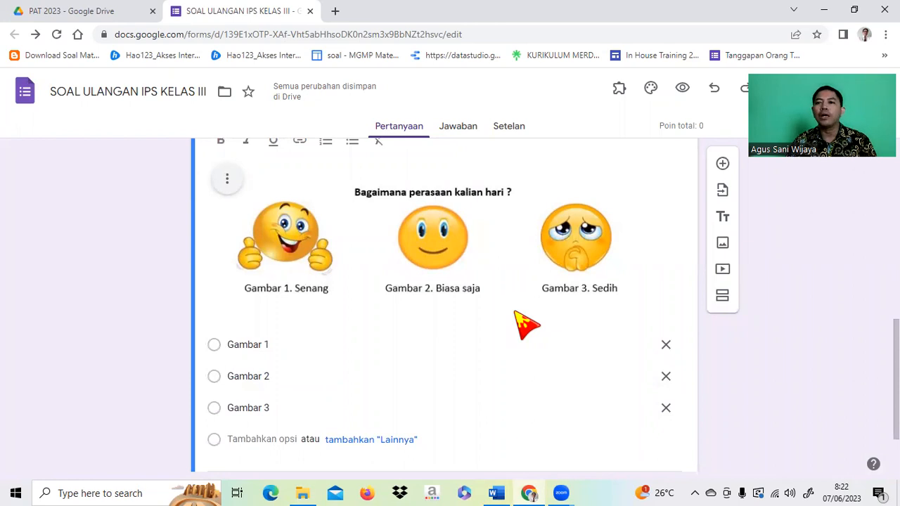
scroll(516, 314, down, 1)
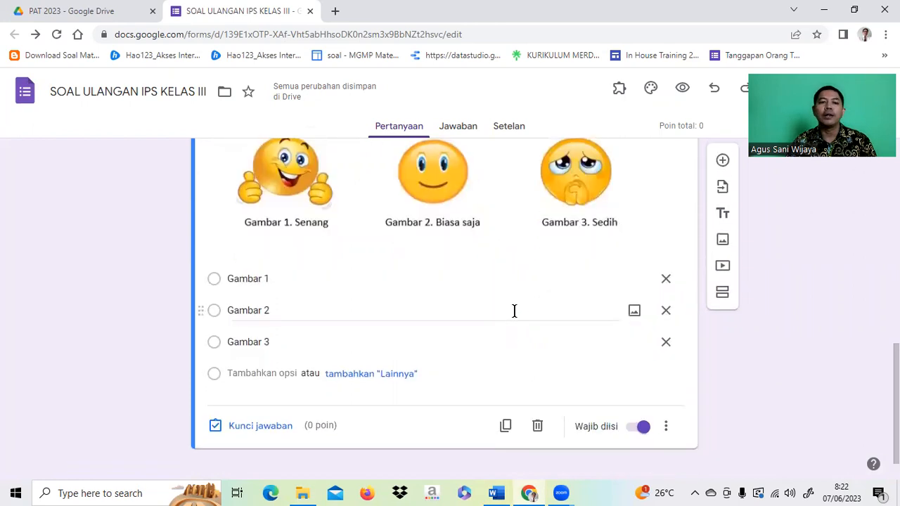
click(724, 169)
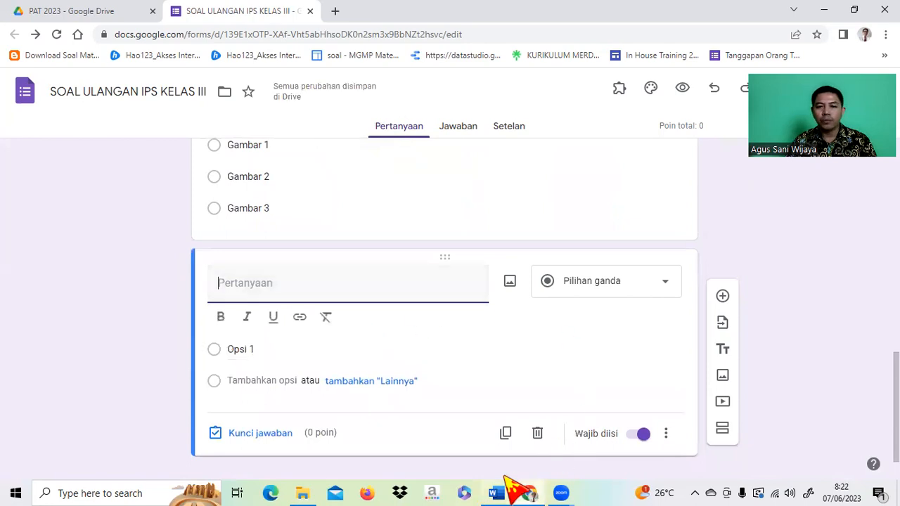
click(496, 492)
scroll(237, 244, down, 2)
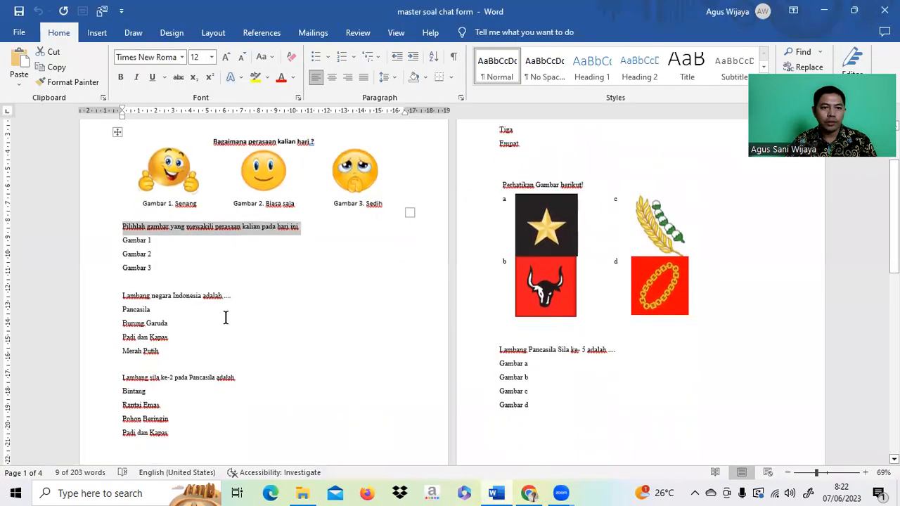
drag(122, 295, 233, 296)
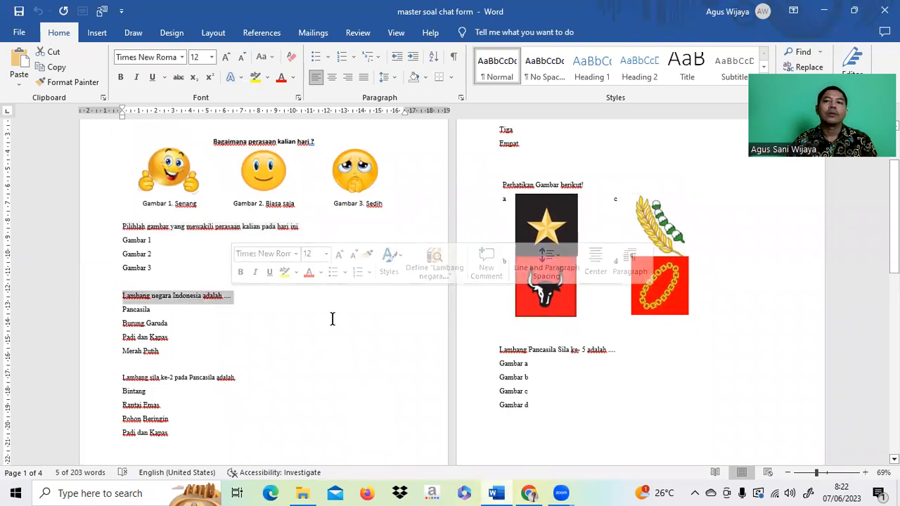
text(Pilihlah gambar yang mewakili perasaan kalian pada hari ini)
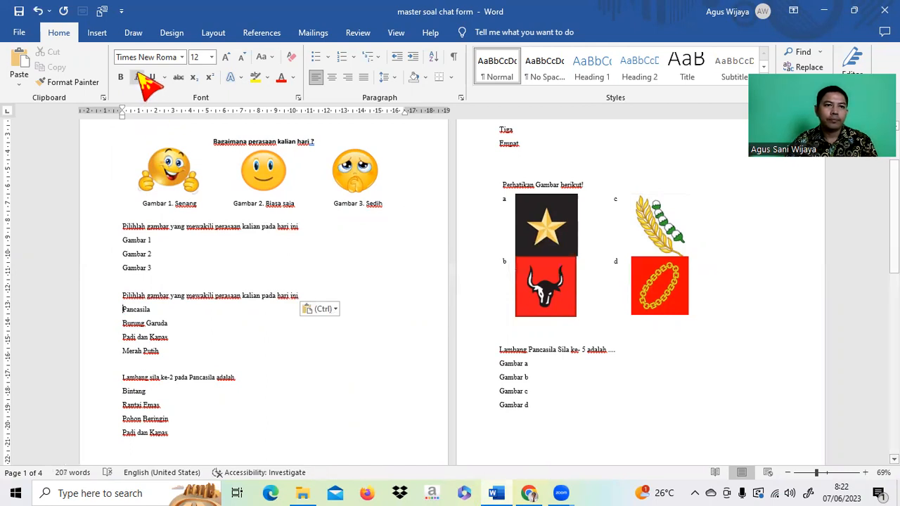
click(37, 10)
key(ctrl+c)
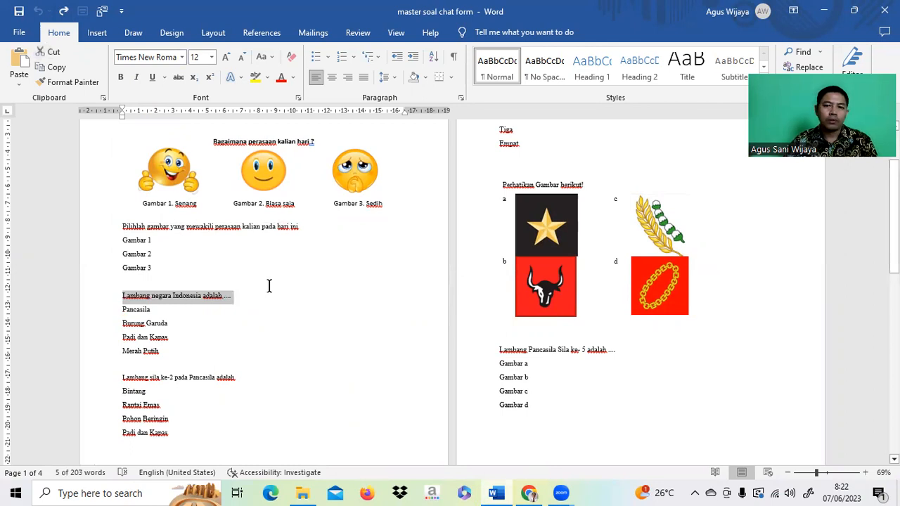
click(529, 493)
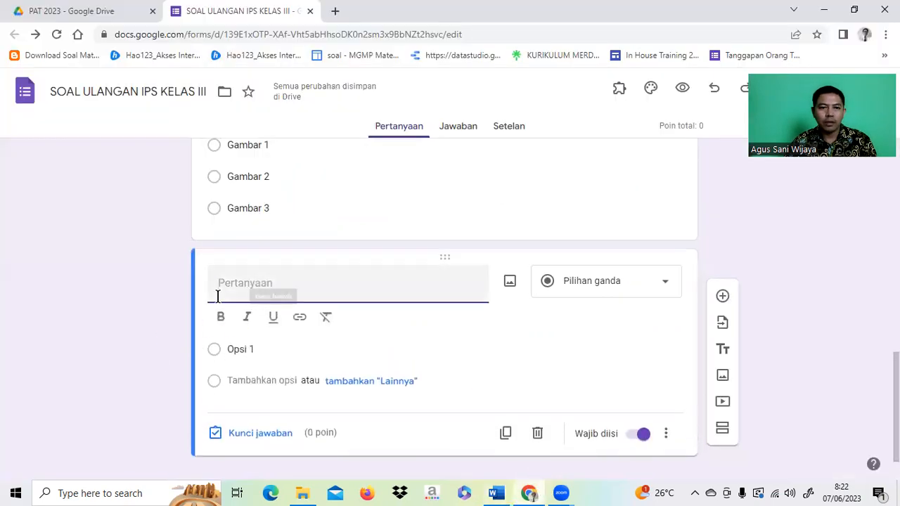
key(ctrl+v)
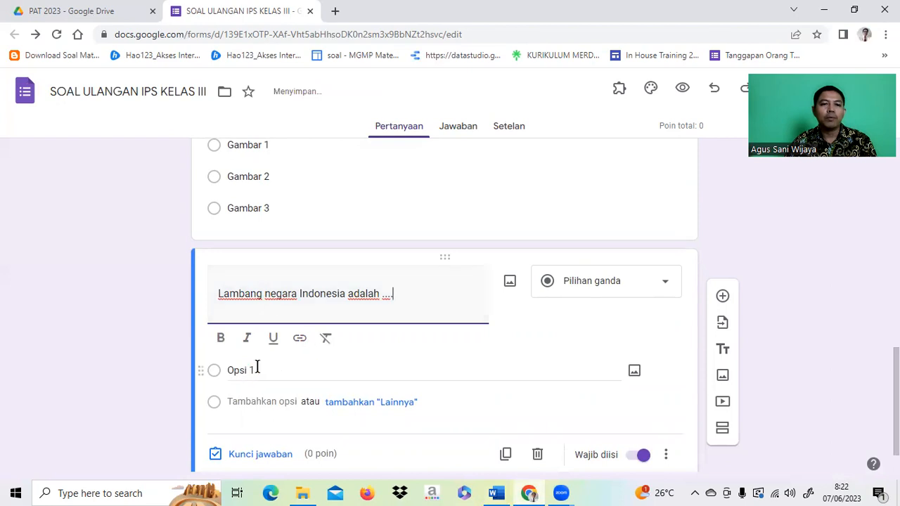
Copy the lines Pancasila, Burung Garuda, Padi dan Kapas and Merah Putih from Word and paste them as the question's answer options.
click(496, 492)
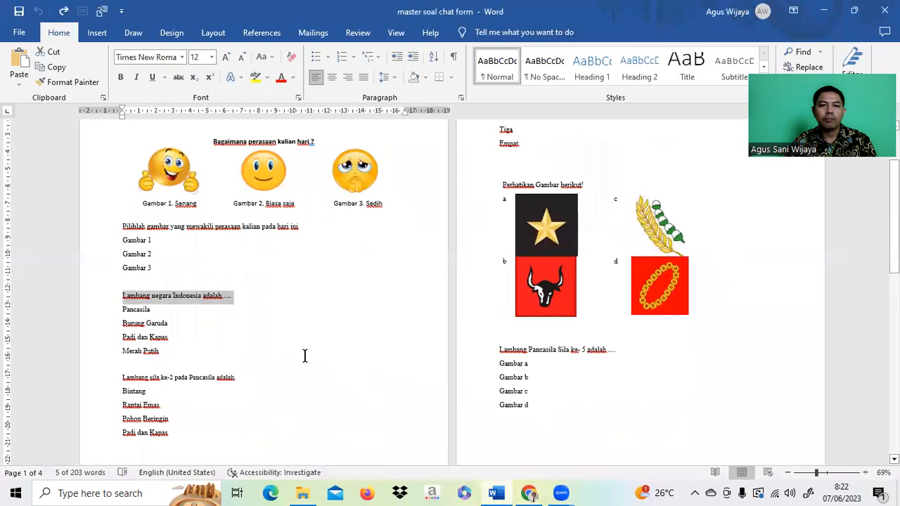
scroll(127, 302, down, 1)
drag(119, 291, 165, 336)
key(ctrl+c)
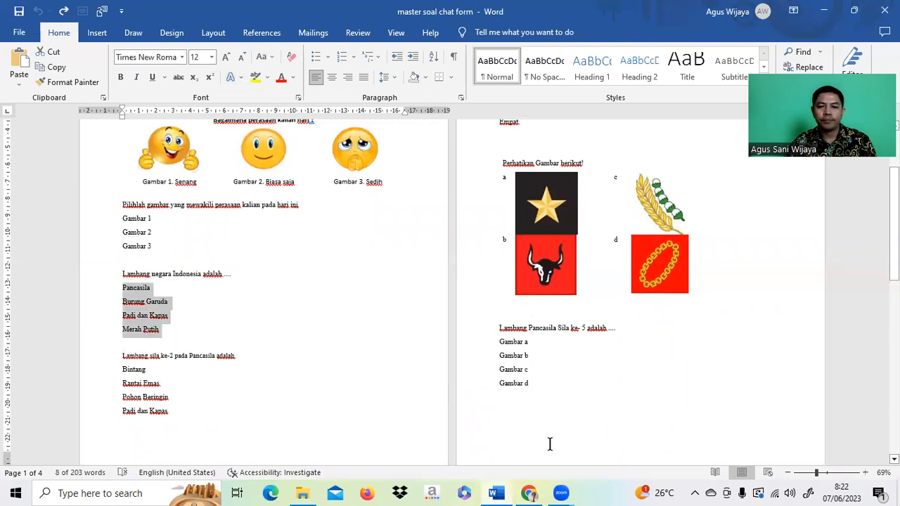
click(523, 480)
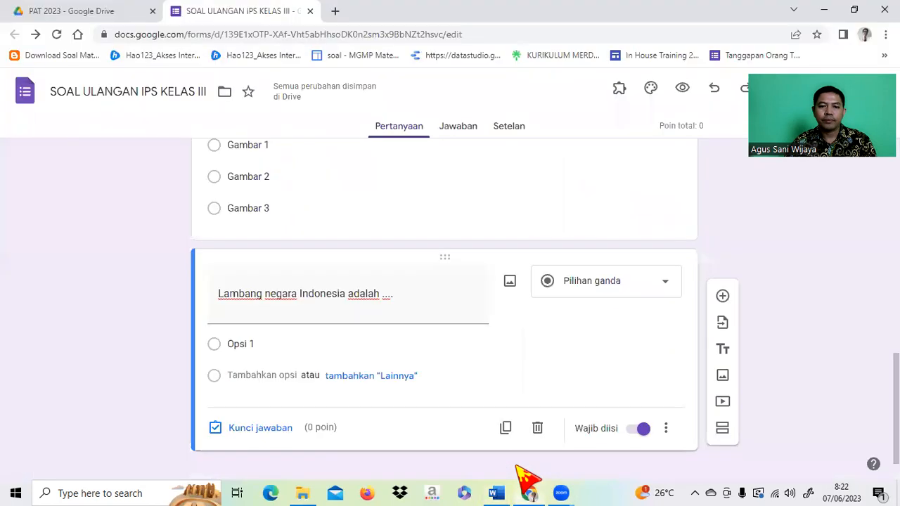
click(269, 367)
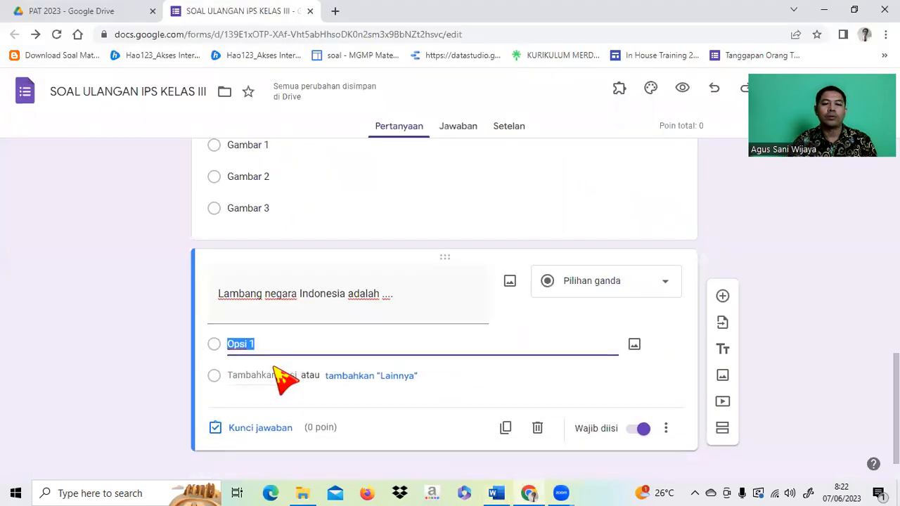
key(ctrl+v)
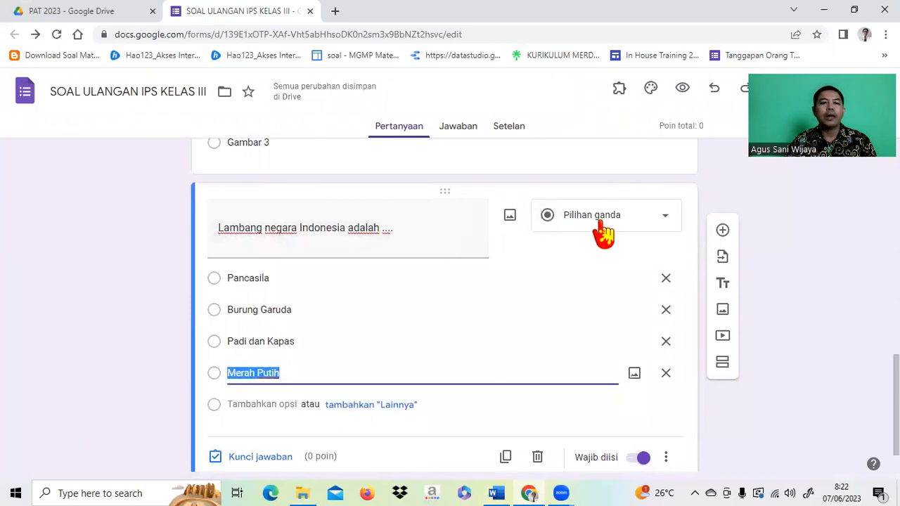
Set the answer key of "Lambang negara Indonesia adalah ...." to Burung Garuda, worth 2 points.
scroll(603, 232, down, 1)
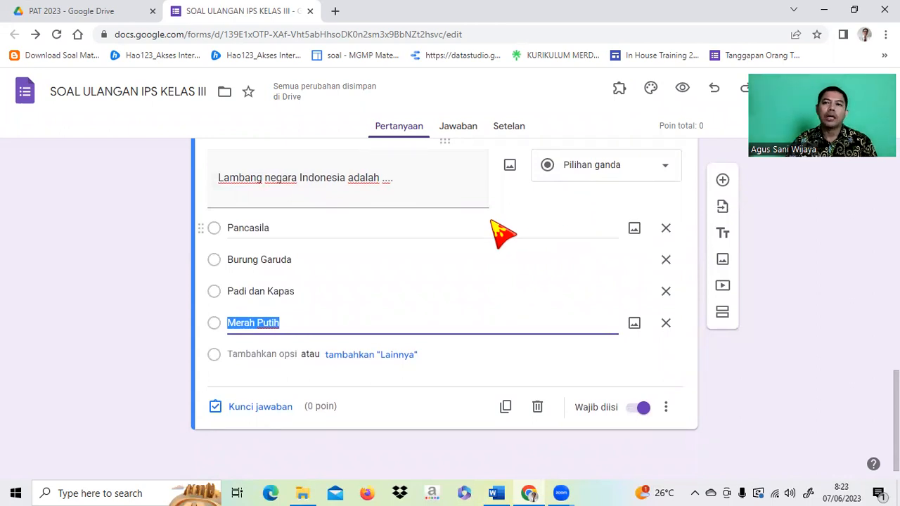
click(262, 408)
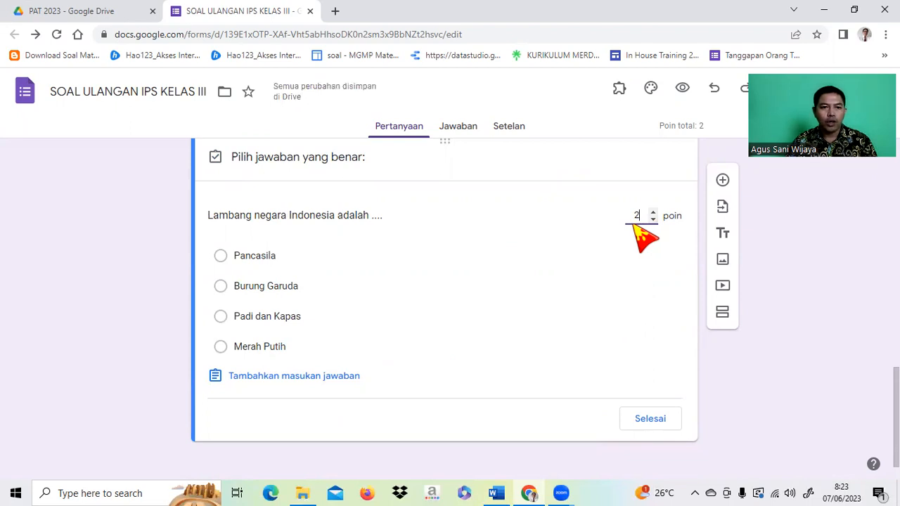
click(221, 287)
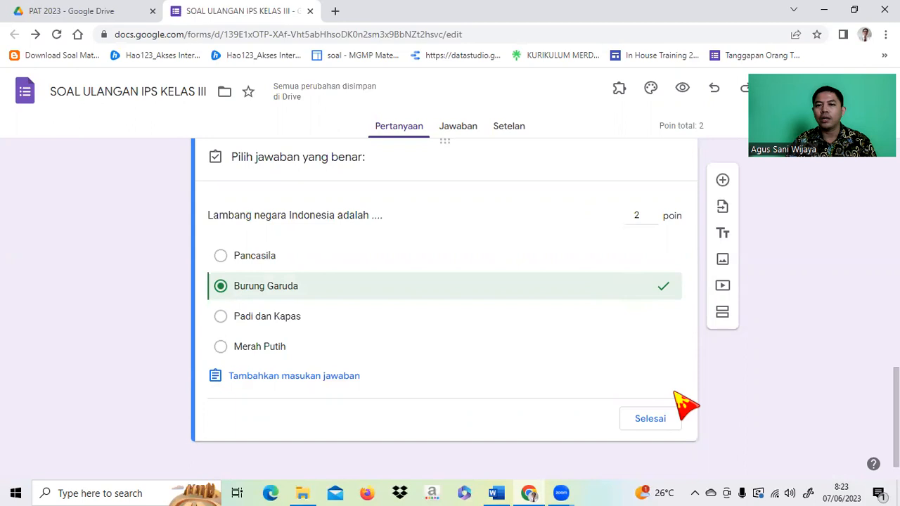
click(650, 422)
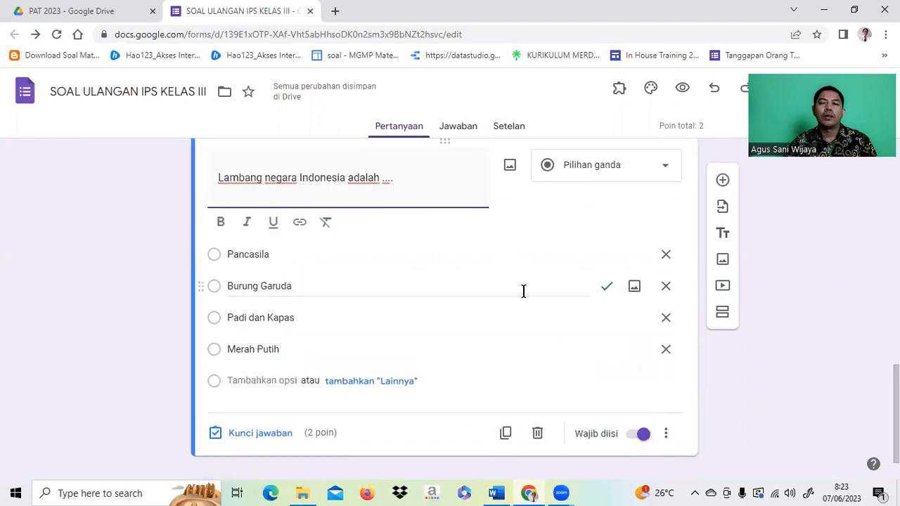
Add another question and fill in its text with "Lambang Pancasila Sila ke- 5 adalah ...." copied from the Word document.
scroll(517, 288, up, 1)
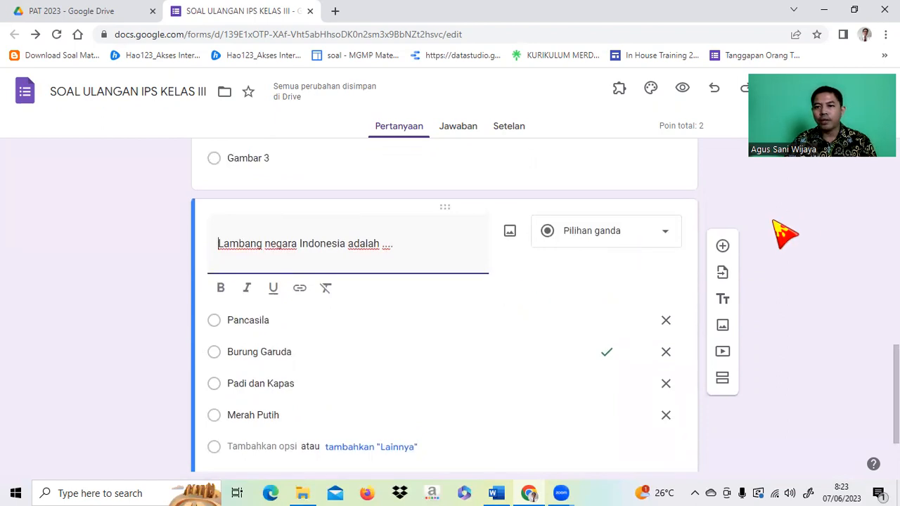
click(723, 246)
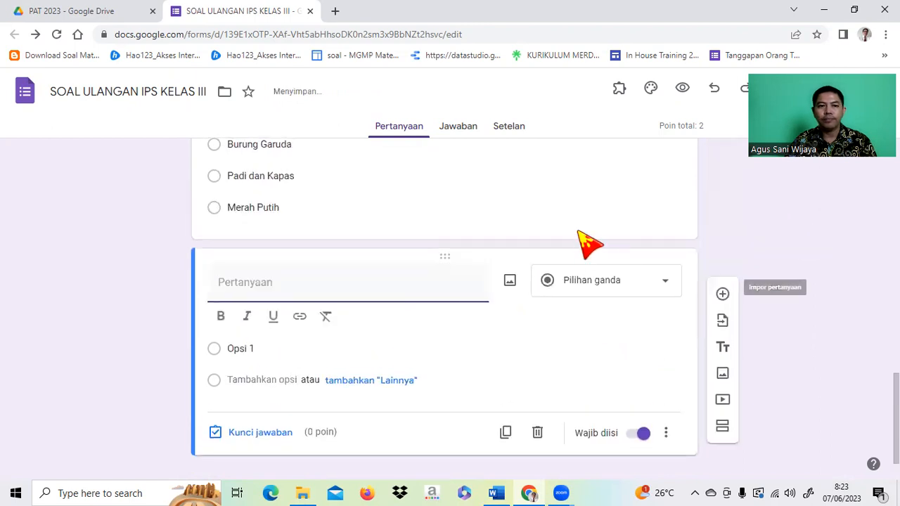
click(495, 492)
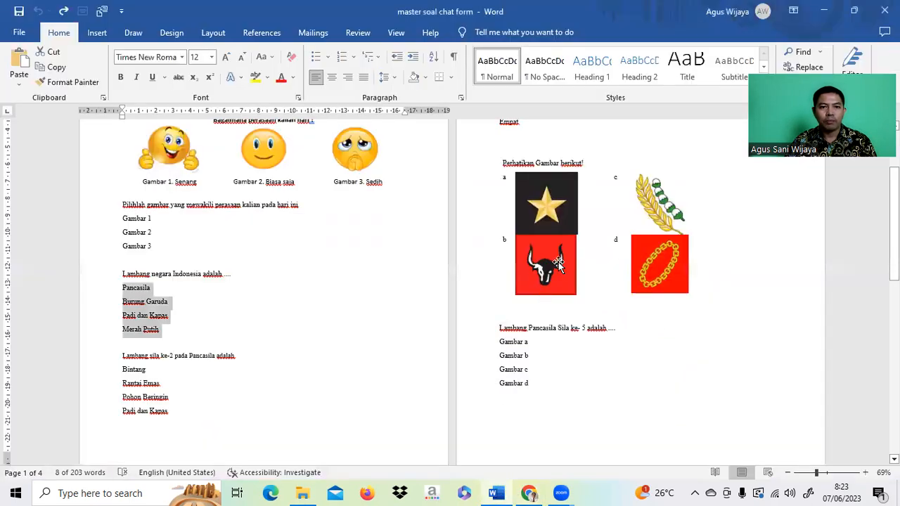
scroll(384, 275, up, 3)
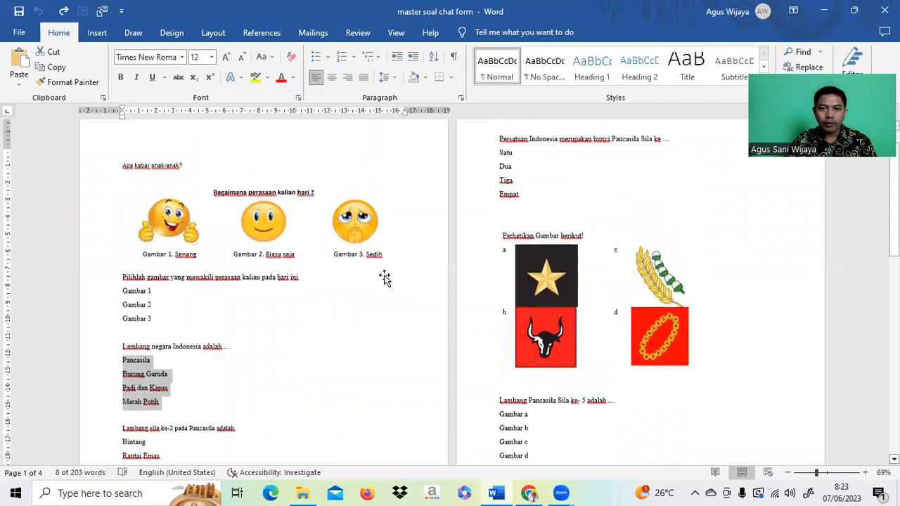
scroll(617, 231, down, 2)
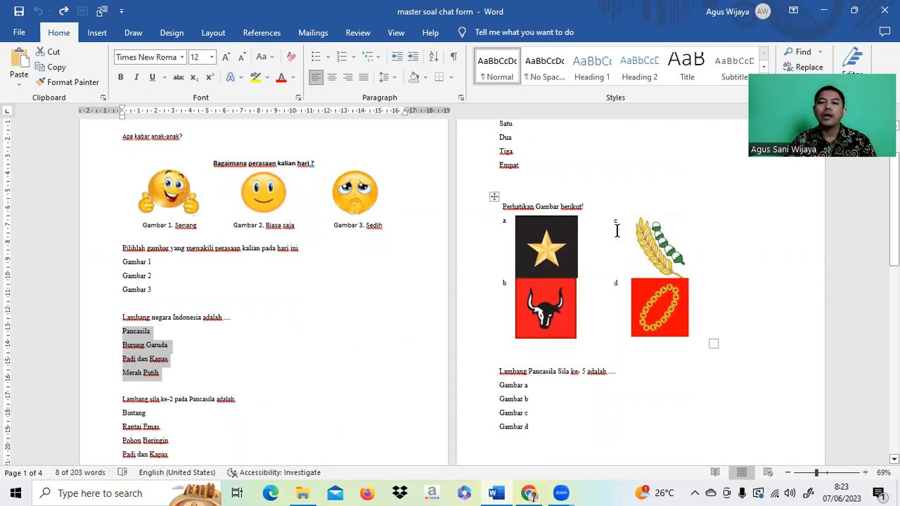
scroll(616, 231, down, 1)
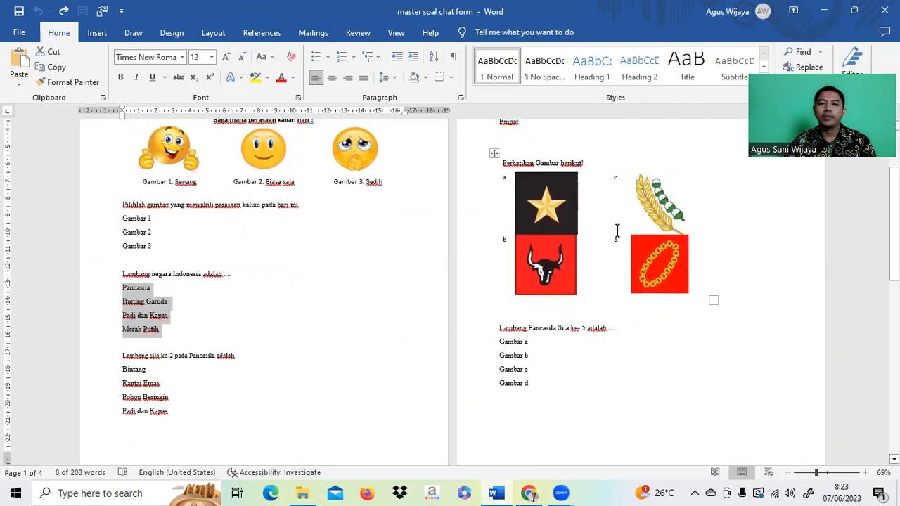
scroll(617, 231, down, 1)
drag(499, 304, 616, 304)
key(ctrl+c)
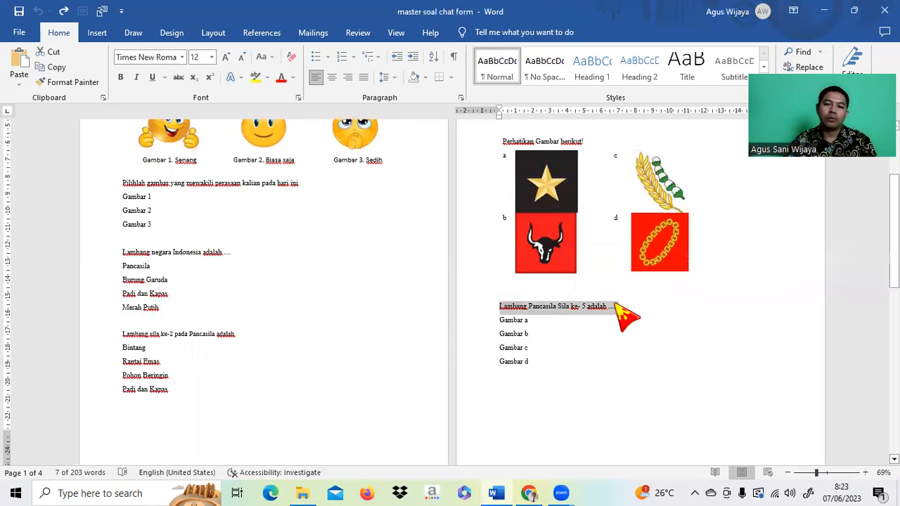
click(530, 485)
click(243, 263)
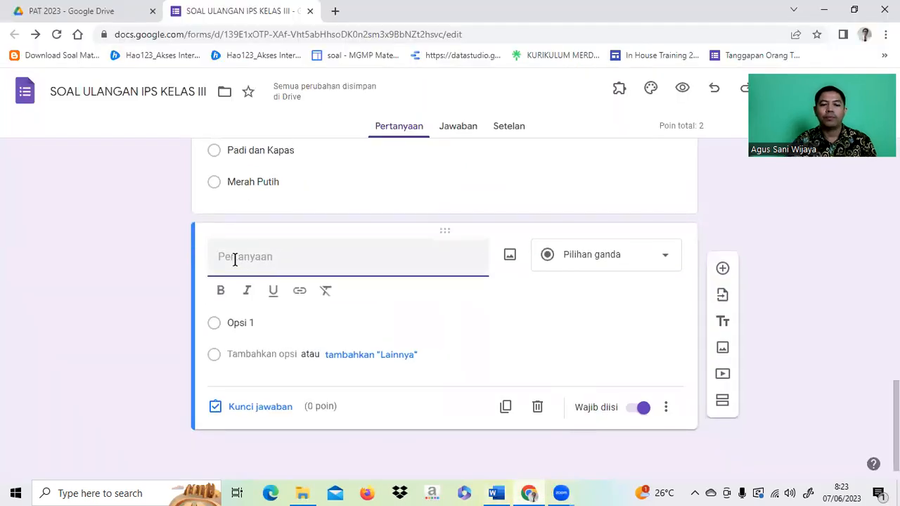
key(ctrl+v)
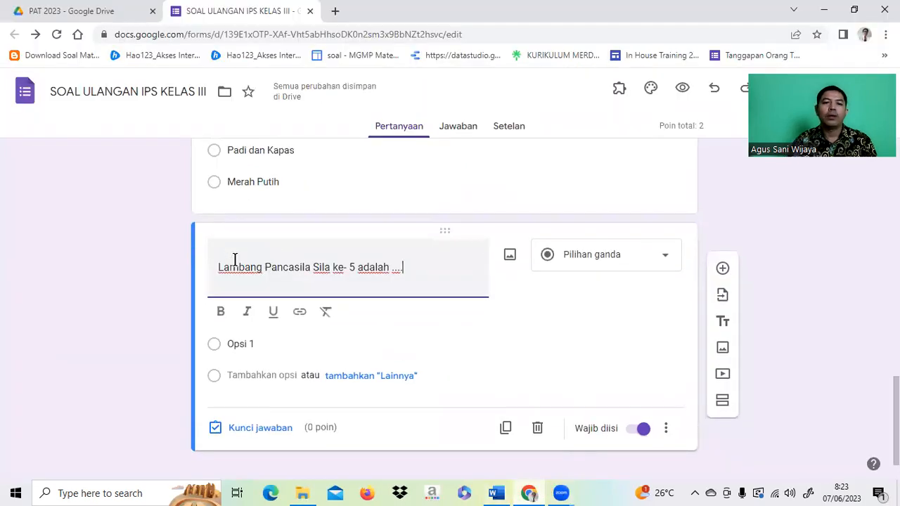
Insert the picture "gambar soal 1" from the CHAT-FORM folder into the "Lambang Pancasila Sila ke- 5 adalah ...." question.
click(510, 256)
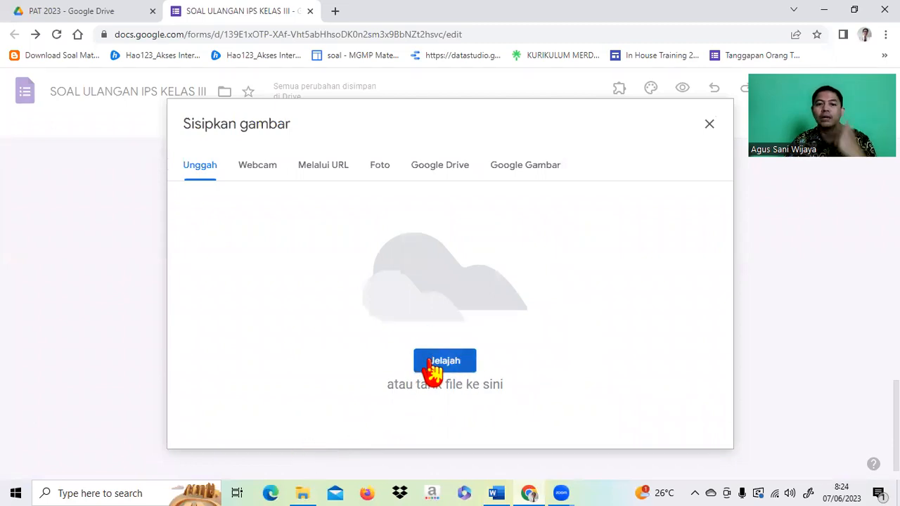
click(303, 492)
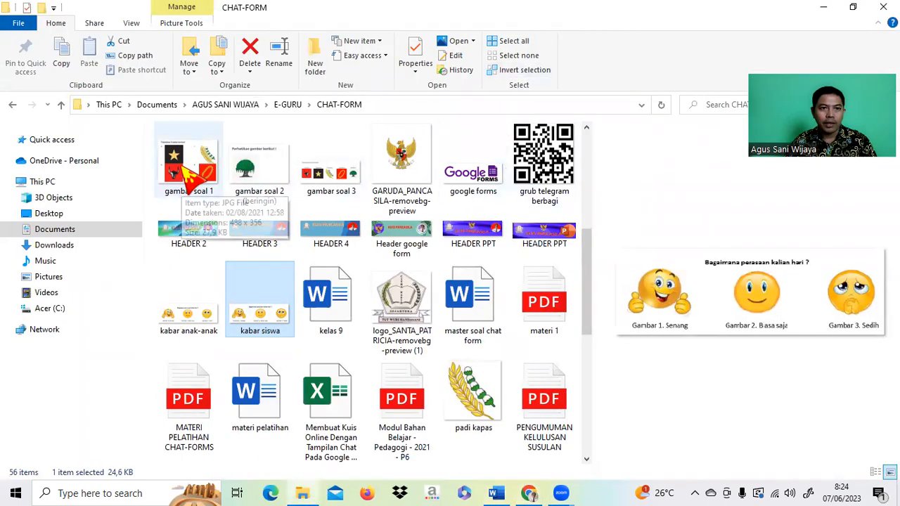
drag(188, 172, 529, 492)
drag(524, 460, 464, 316)
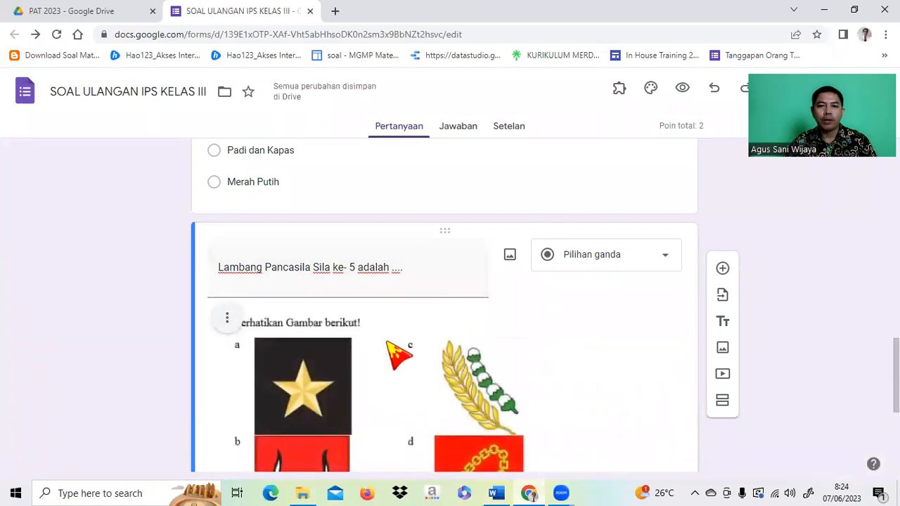
scroll(400, 355, down, 4)
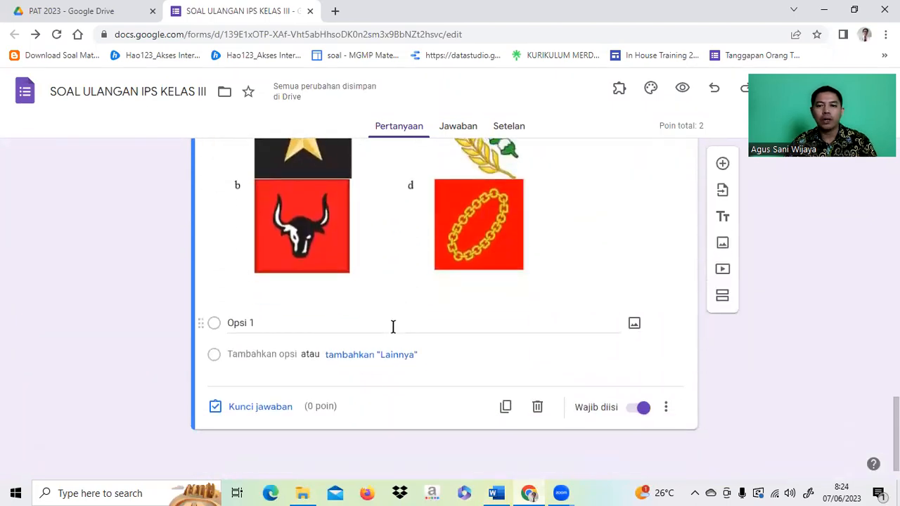
Copy the lines Gambar a to Gambar d from the Word document and paste them as the Sila ke- 5 question's answer options.
click(495, 493)
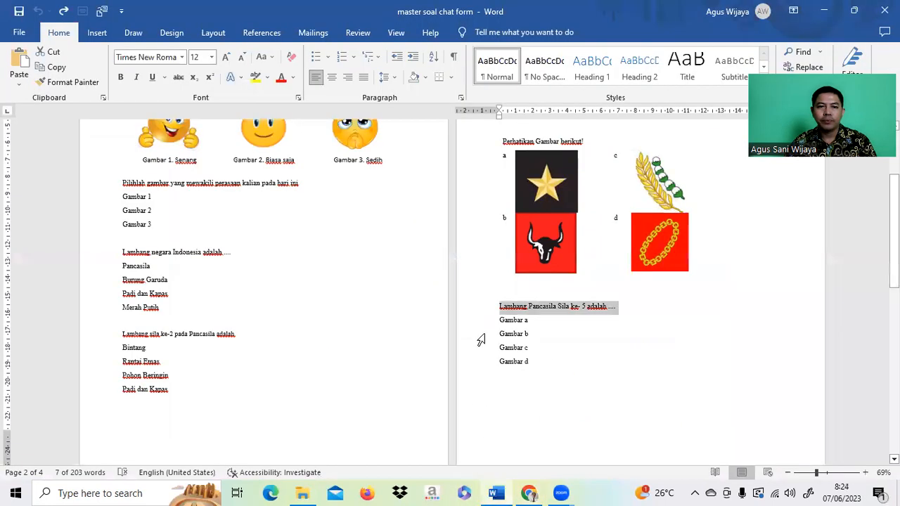
scroll(493, 317, down, 1)
drag(500, 298, 532, 341)
key(ctrl+c)
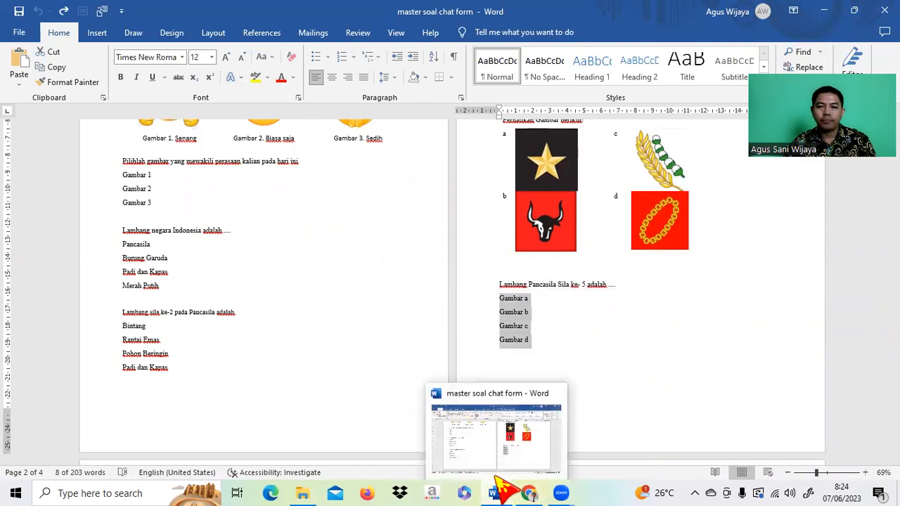
mouse_move(527, 482)
click(531, 457)
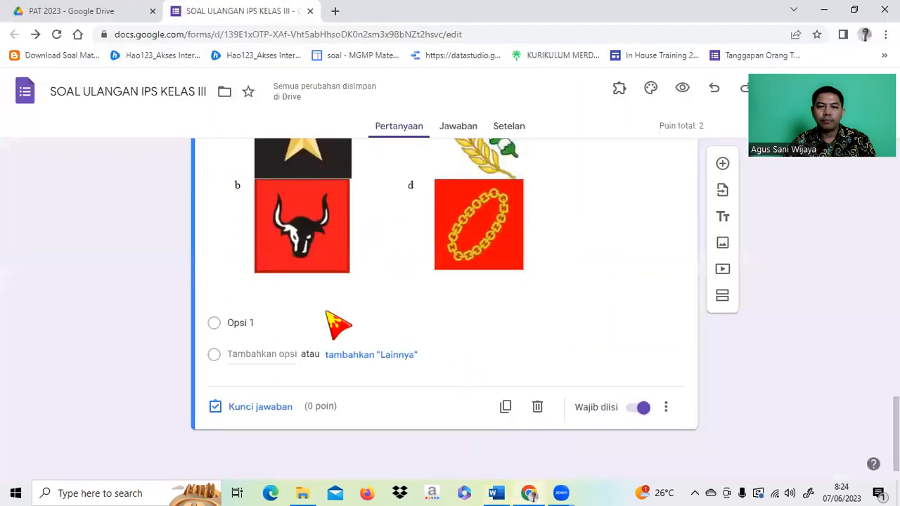
click(275, 320)
key(ctrl+v)
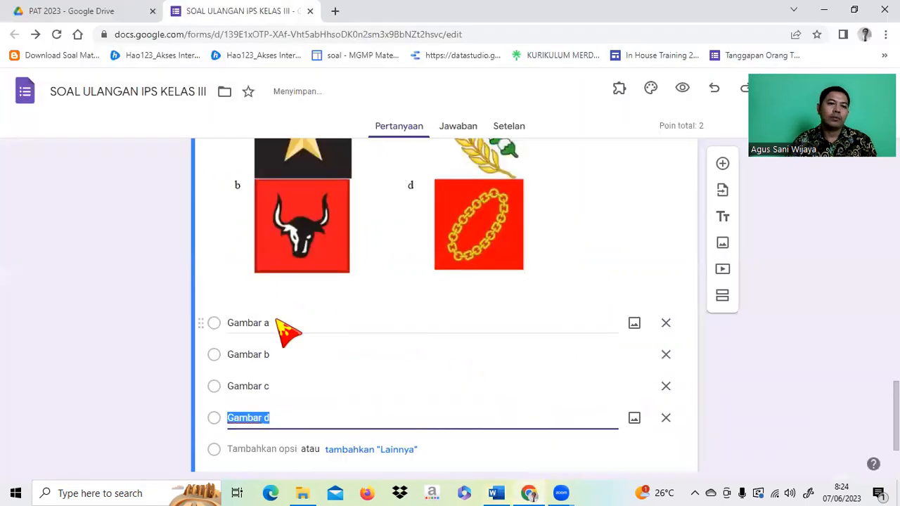
Set the answer key of "Lambang Pancasila Sila ke- 5 adalah ...." to Gambar c, worth 2 points.
scroll(584, 302, up, 2)
scroll(584, 302, up, 2)
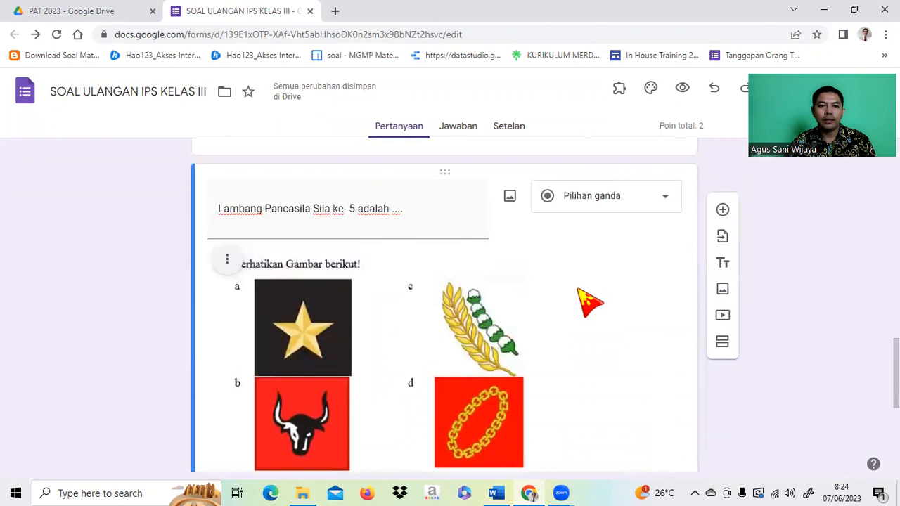
scroll(589, 302, down, 1)
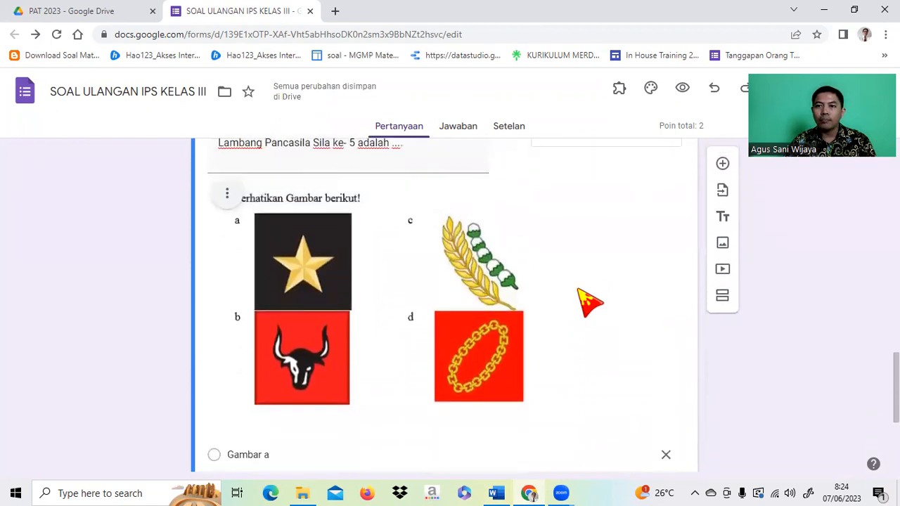
scroll(589, 302, down, 2)
scroll(577, 287, down, 1)
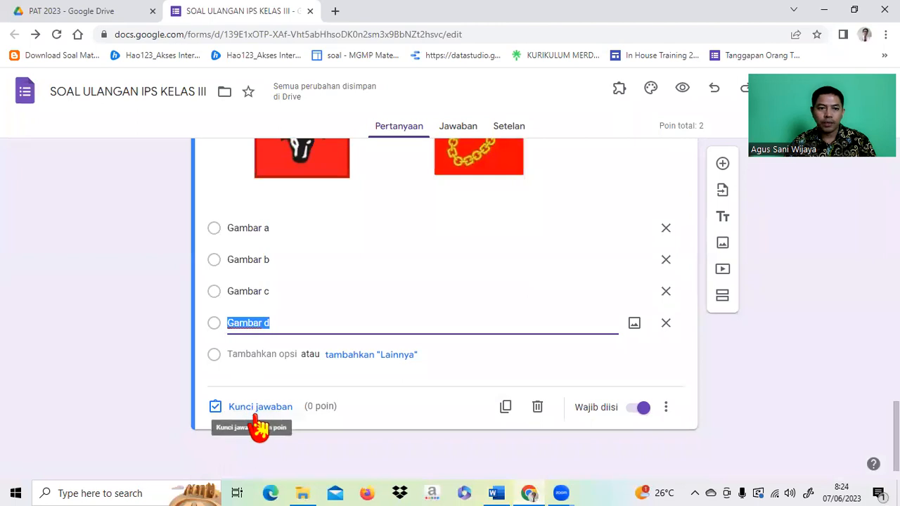
click(260, 407)
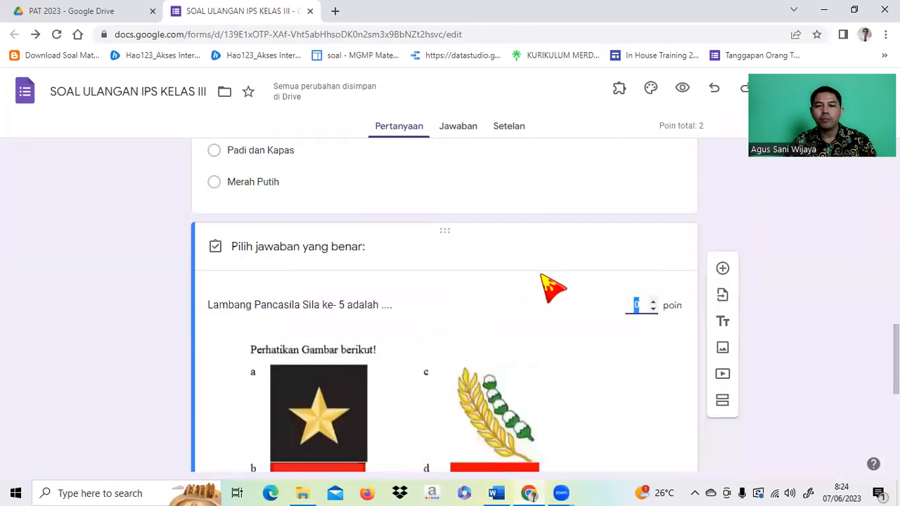
text(2)
scroll(543, 279, down, 2)
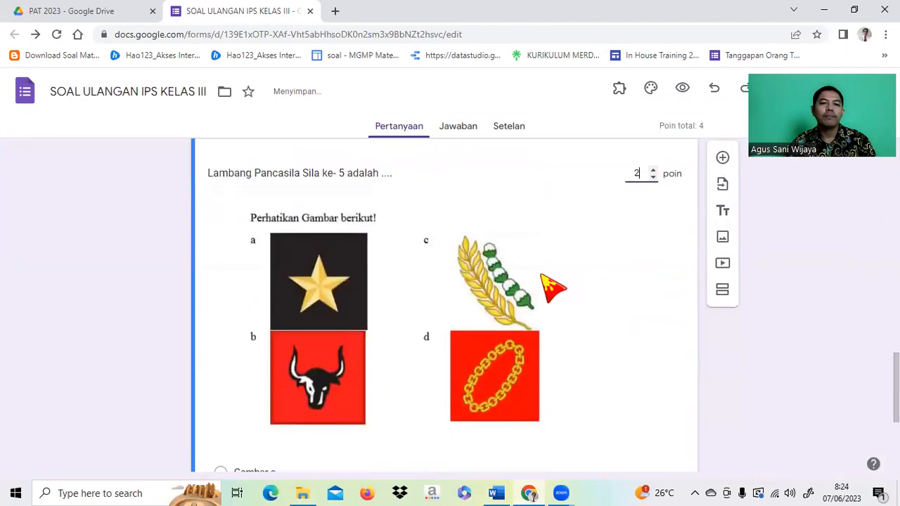
scroll(553, 287, up, 1)
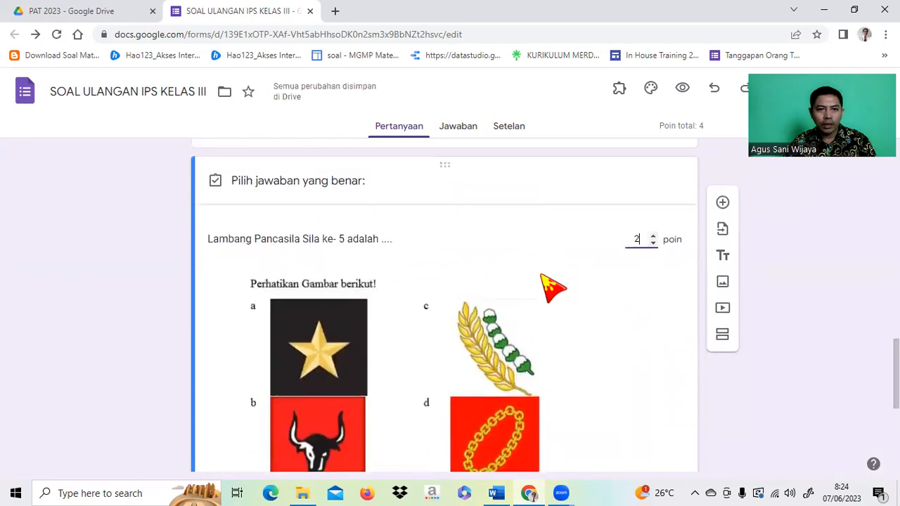
scroll(554, 287, down, 4)
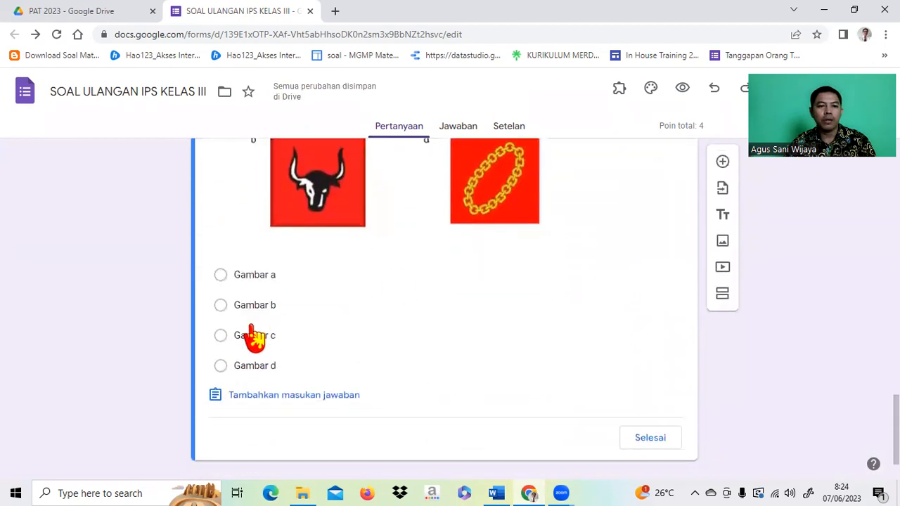
click(228, 334)
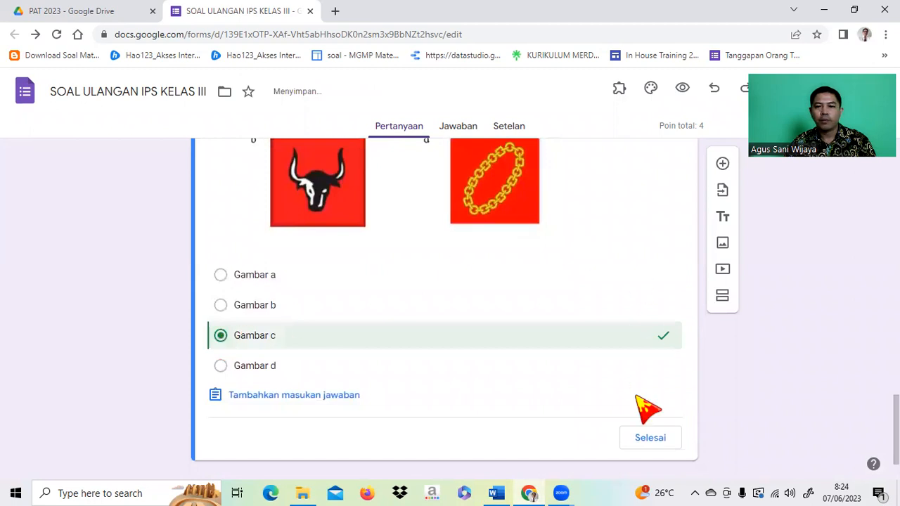
click(648, 441)
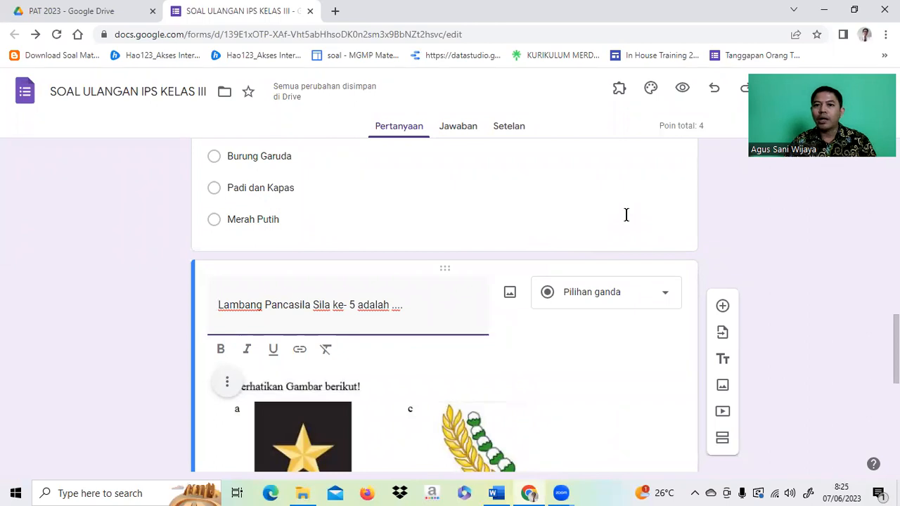
Add another question and fill in its text with "Berikut ini merupakan ciri khas burung garuda pancasila adalah ...." copied from the Word document.
click(722, 307)
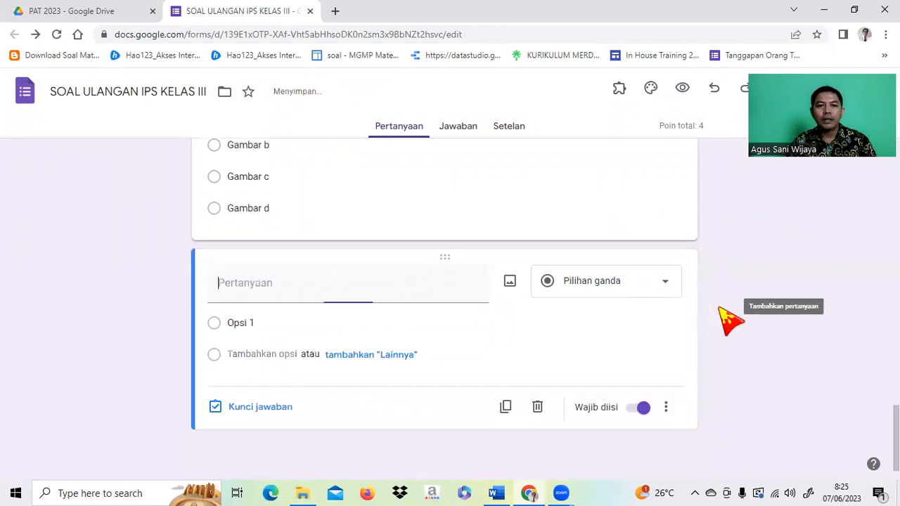
click(497, 493)
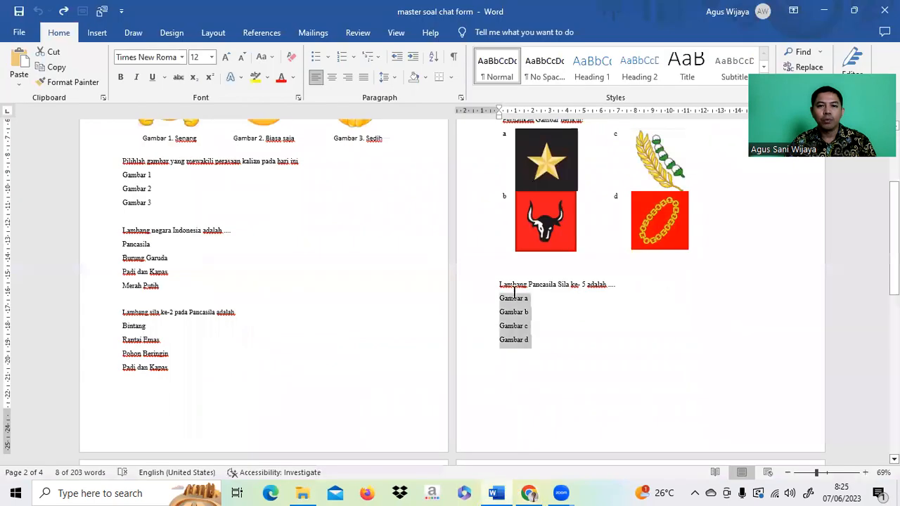
scroll(597, 302, down, 6)
scroll(597, 299, down, 6)
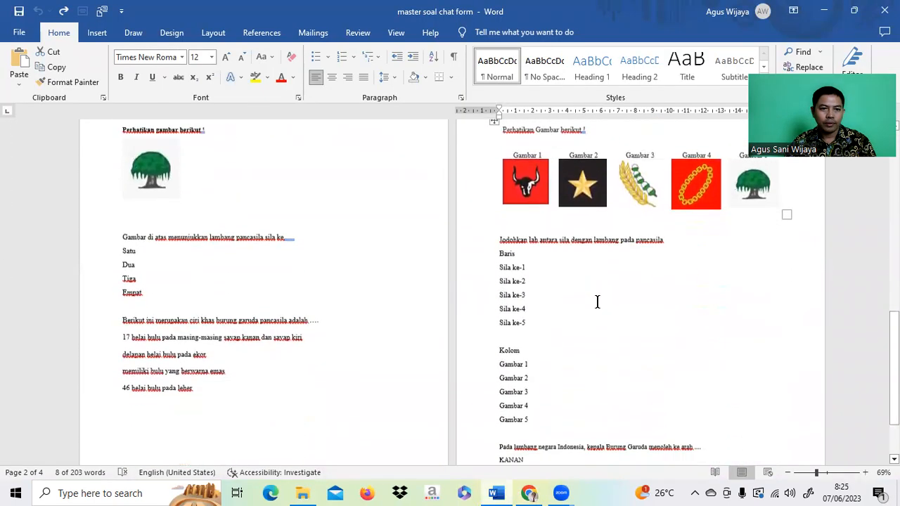
scroll(597, 302, down, 1)
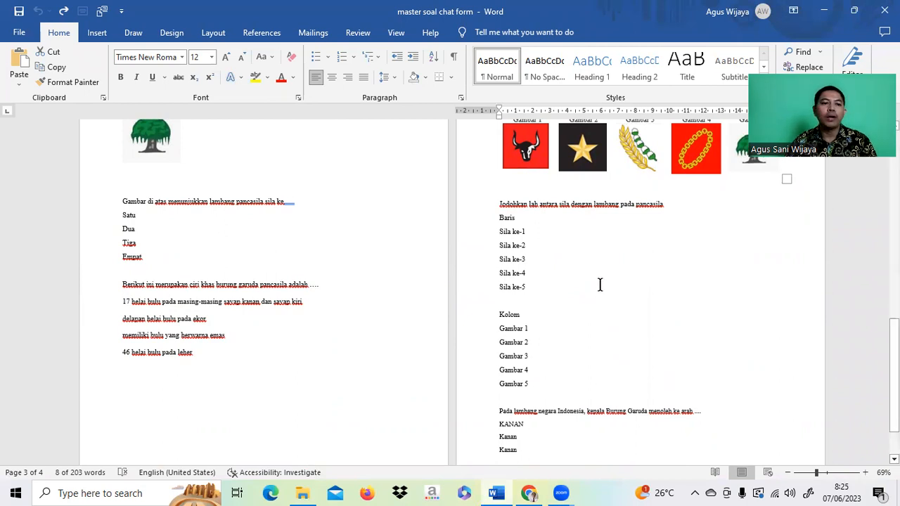
drag(122, 284, 320, 286)
key(ctrl+c)
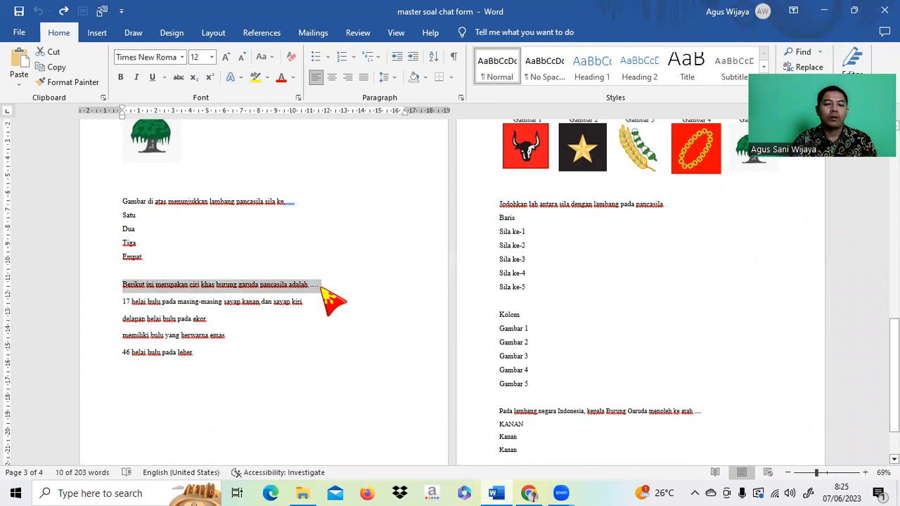
click(529, 492)
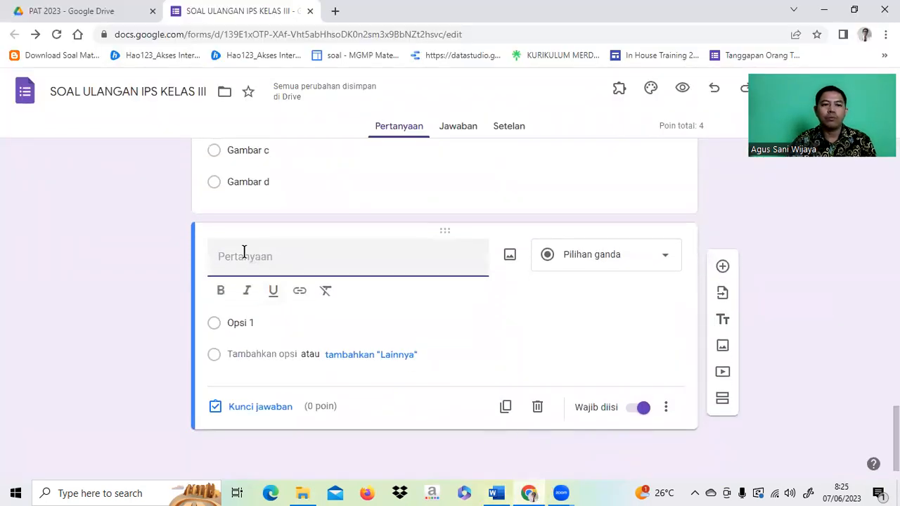
key(ctrl+v)
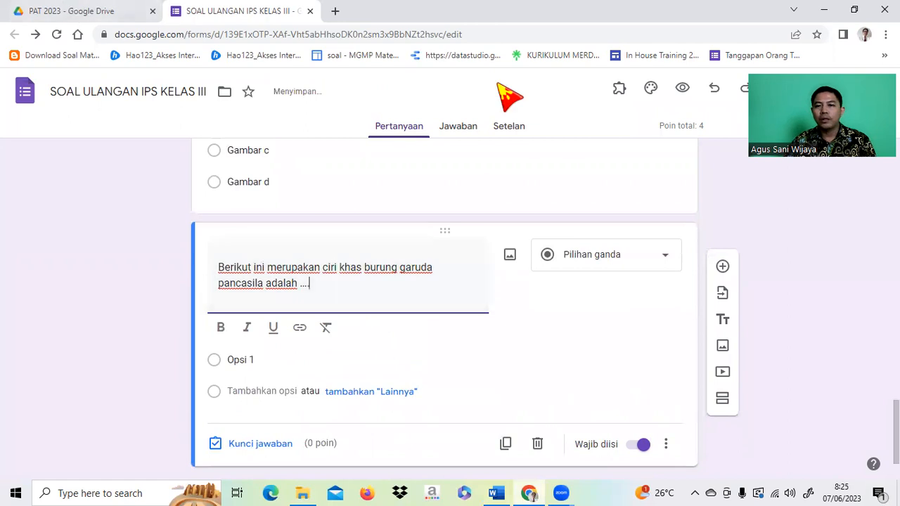
Change the burung garuda question's type to Kotak Centang and paste its four answer lines from Word, from "17 helai bulu" to "46 helai bulu pada leher", as options.
click(664, 258)
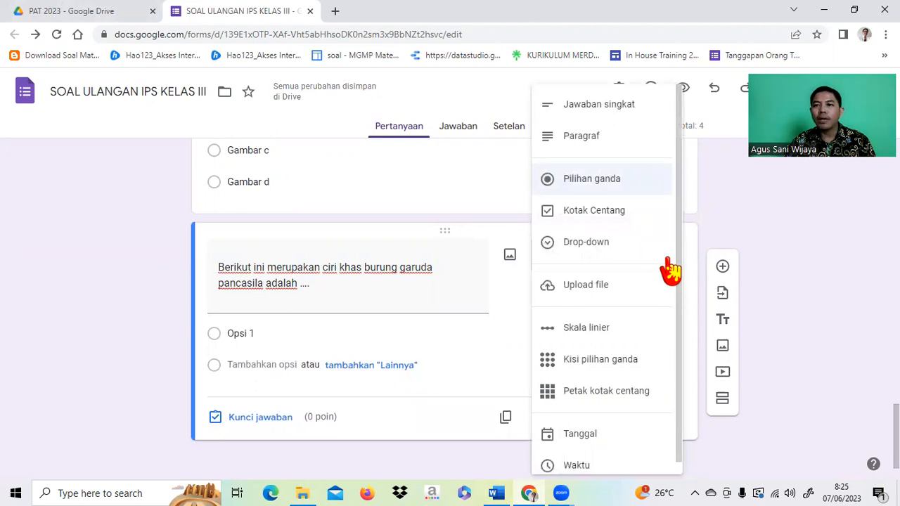
click(591, 220)
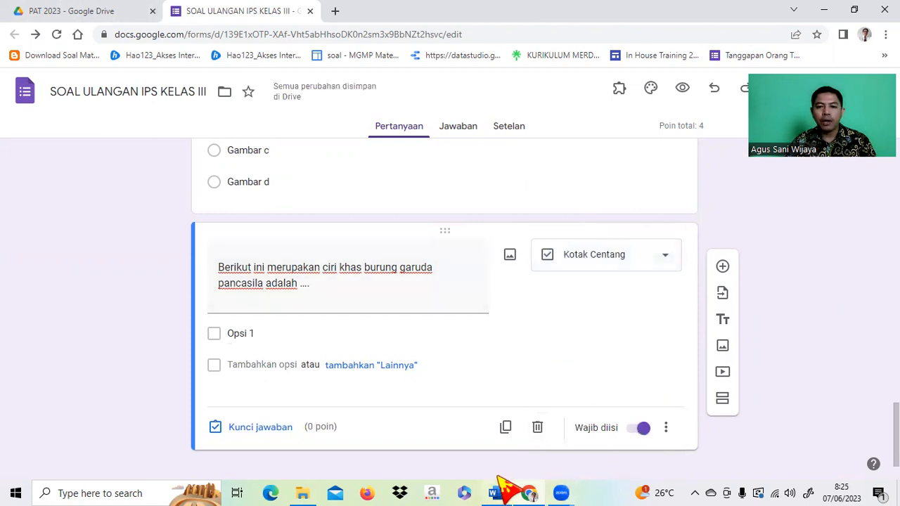
click(499, 485)
drag(121, 301, 196, 360)
key(ctrl+c)
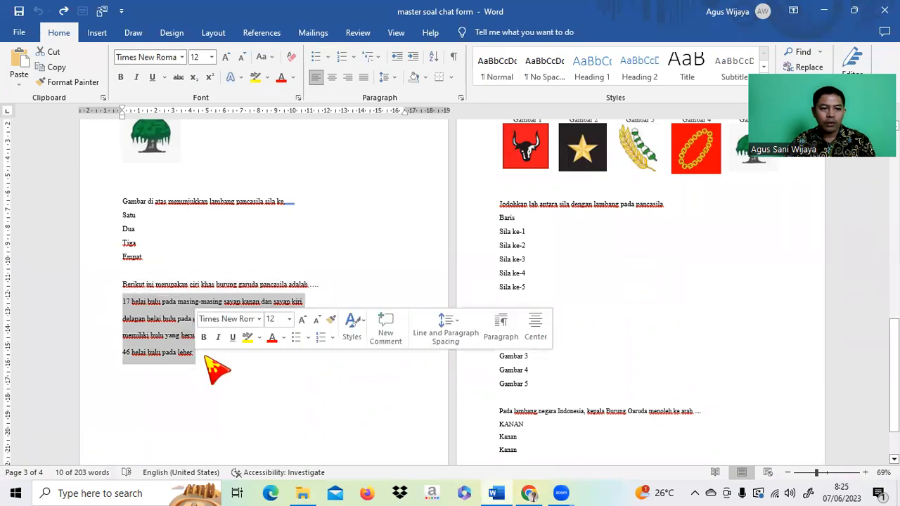
click(537, 481)
click(260, 335)
key(ctrl+v)
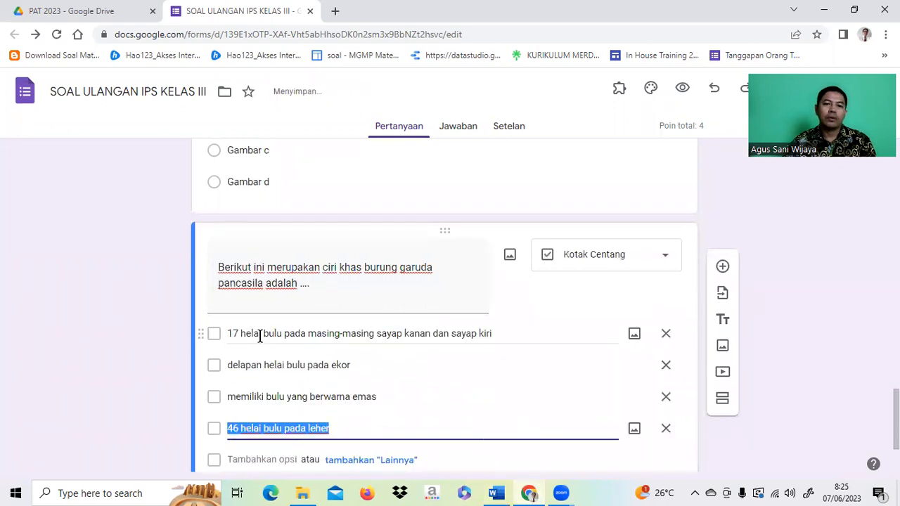
Give the burung garuda question 2 points and mark the 17 helai bulu, delapan helai bulu and bulu berwarna emas options as correct.
scroll(478, 293, down, 2)
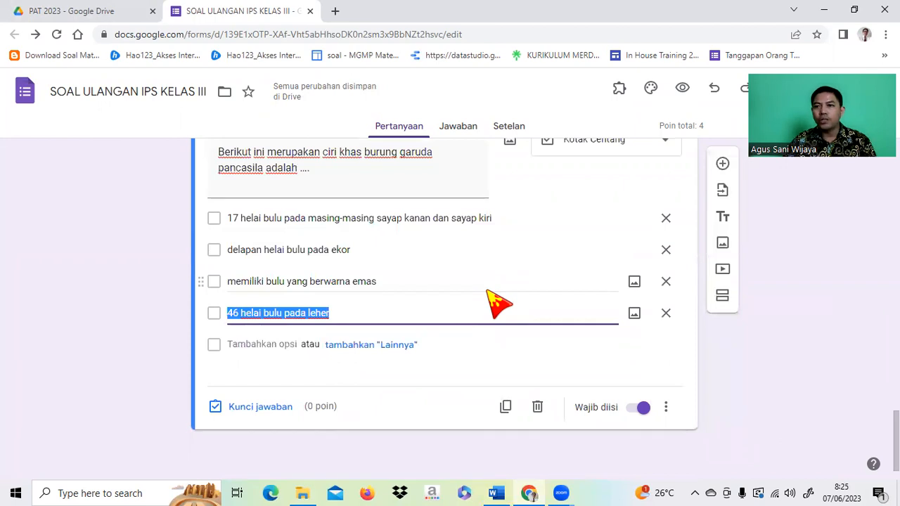
click(251, 407)
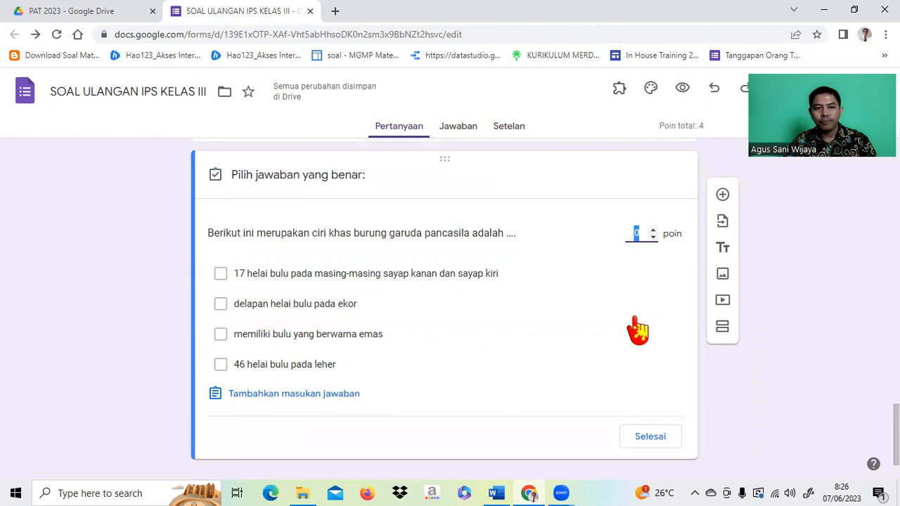
text(2)
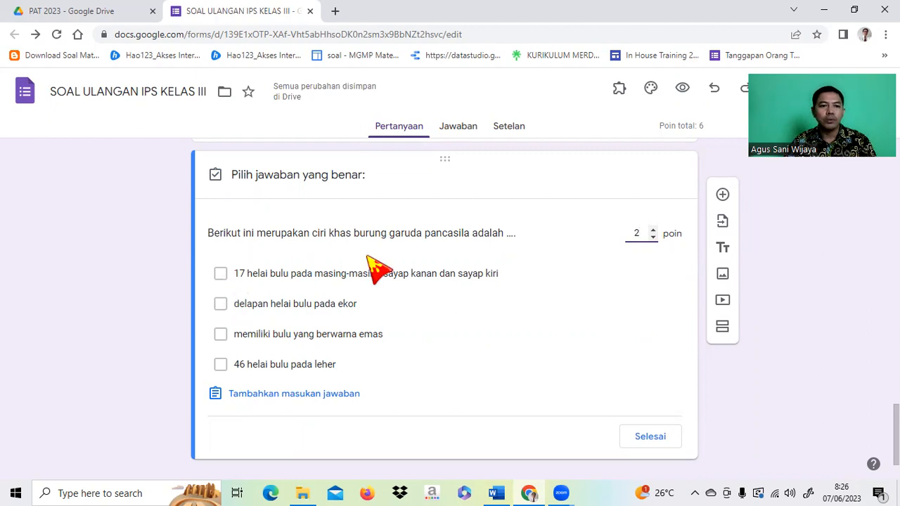
click(221, 274)
click(221, 305)
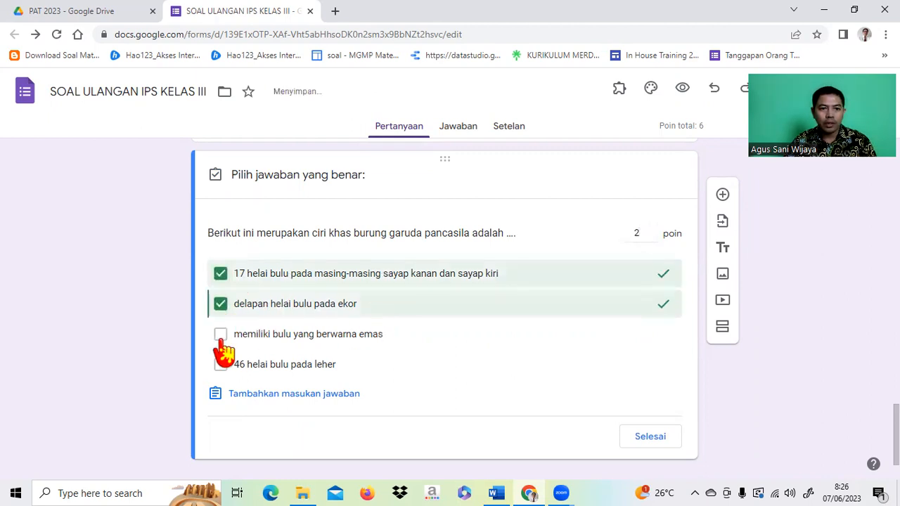
click(221, 335)
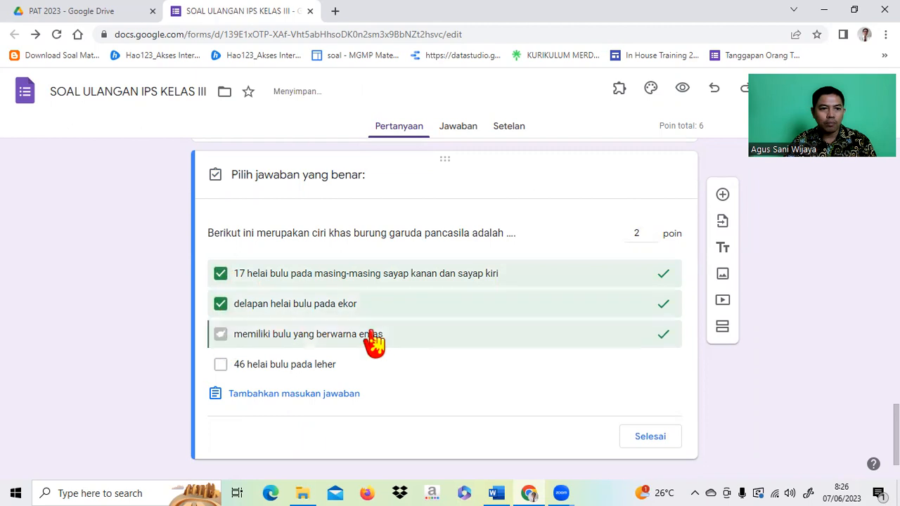
click(651, 437)
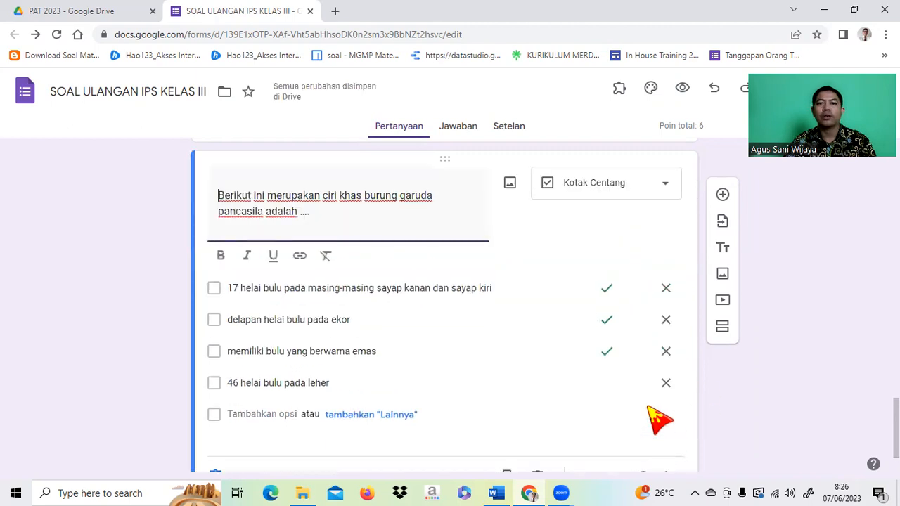
Add another question and fill in its text with "Jodohkan lah antara sila dengan lambang pada pancasila" copied from the Word document.
click(723, 197)
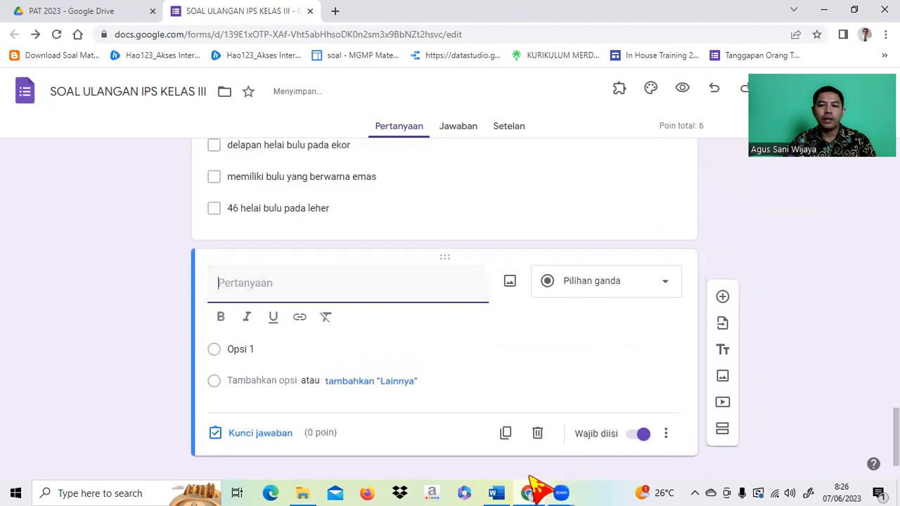
click(490, 485)
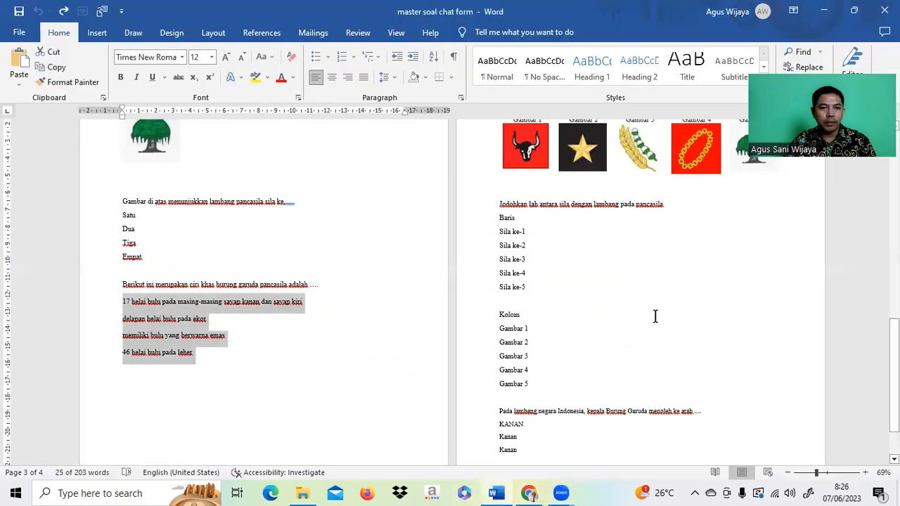
scroll(655, 316, up, 3)
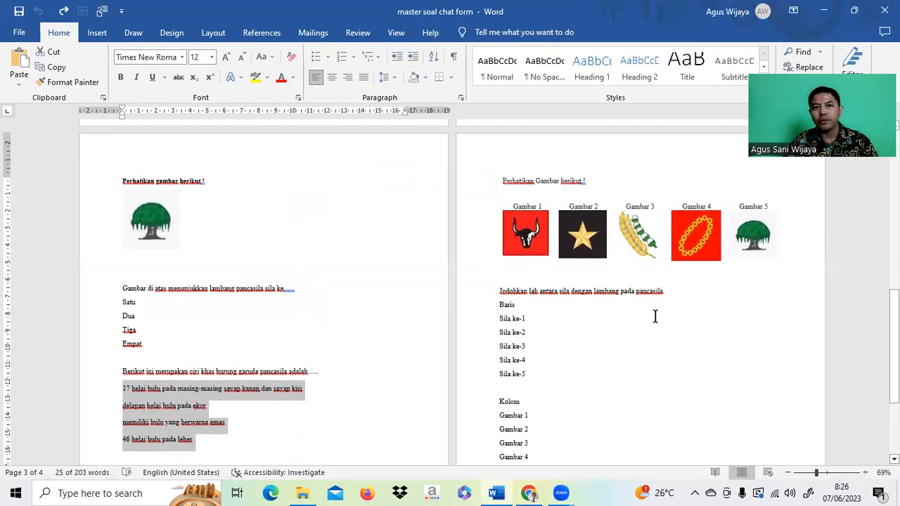
scroll(655, 317, up, 1)
scroll(655, 316, down, 1)
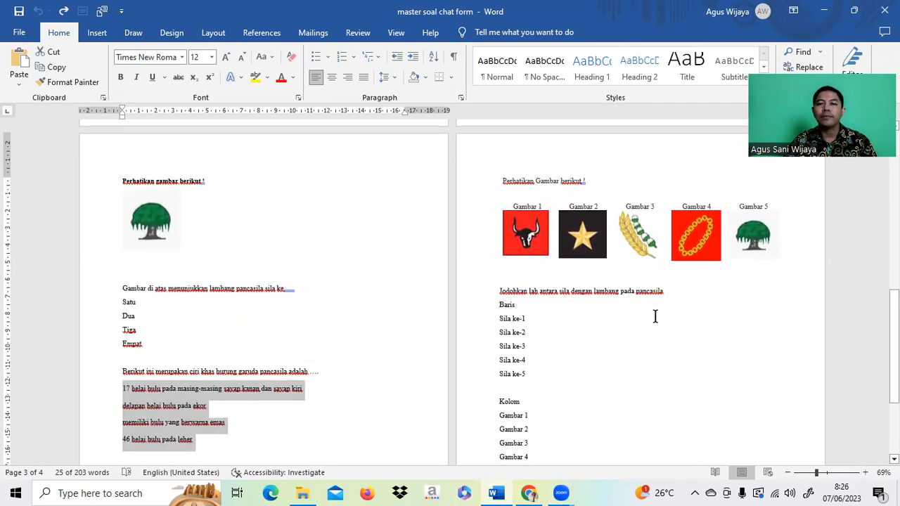
scroll(655, 316, down, 3)
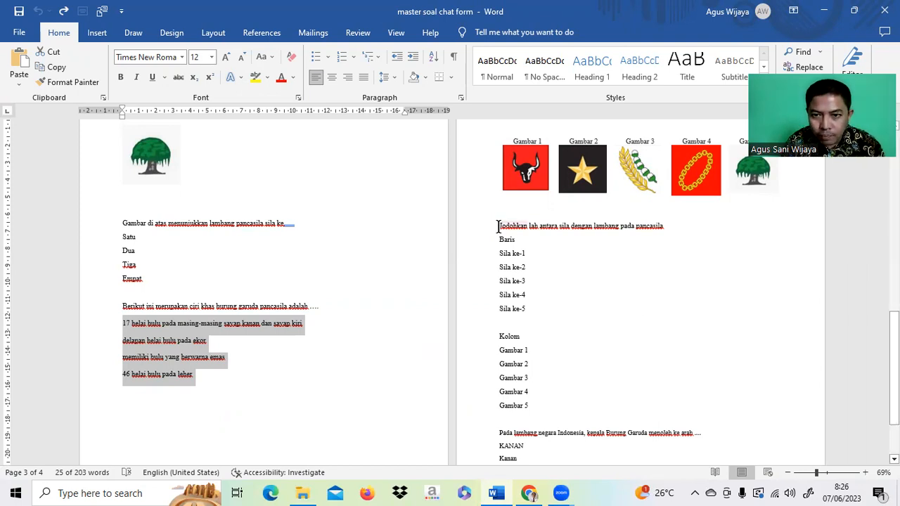
drag(497, 226, 658, 226)
key(ctrl+c)
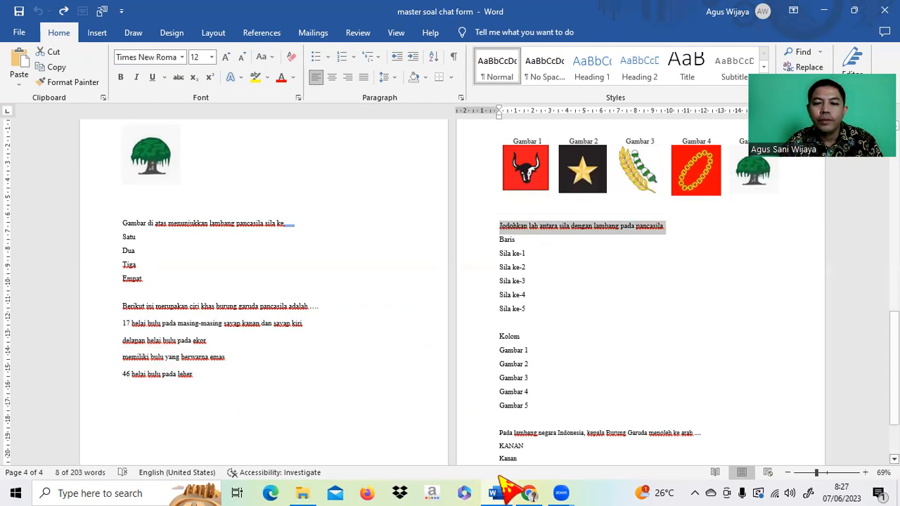
click(532, 492)
click(218, 285)
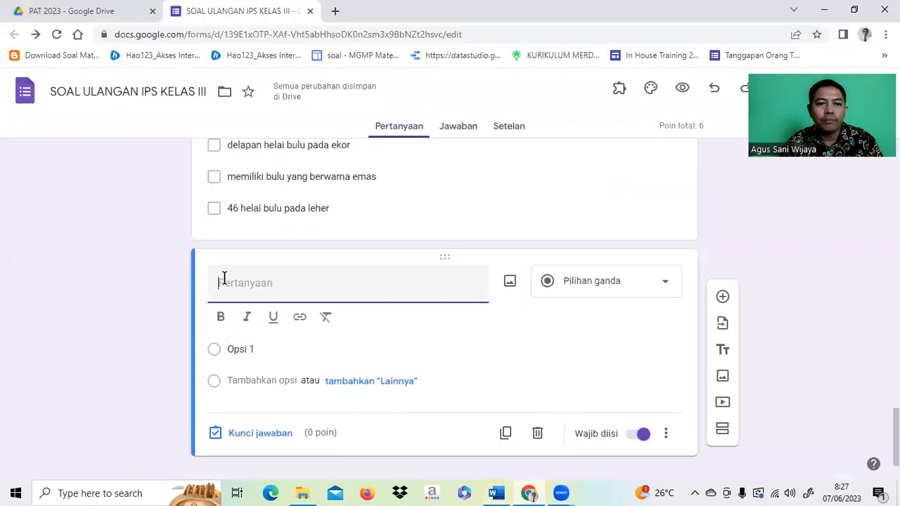
key(ctrl+v)
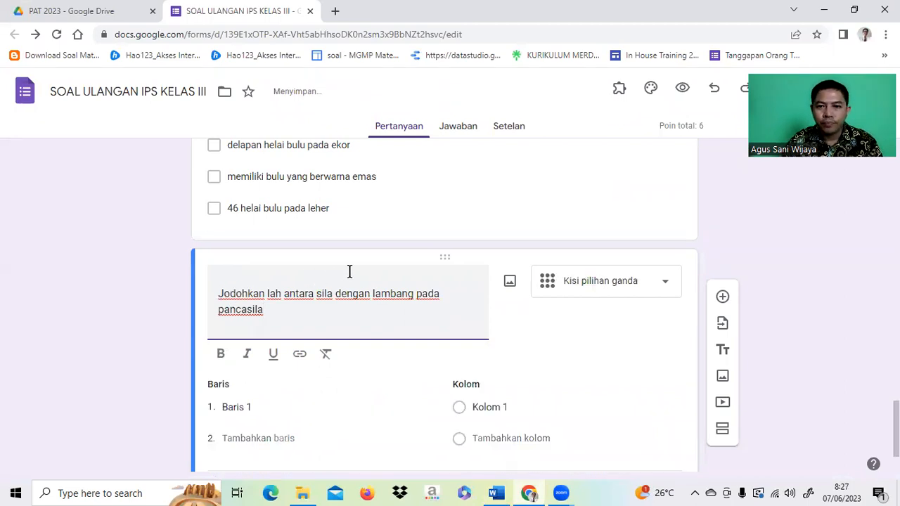
Set the matching question's type to Kisi pilihan ganda and paste Sila ke-1 through Sila ke-5 from Word as its rows.
click(668, 292)
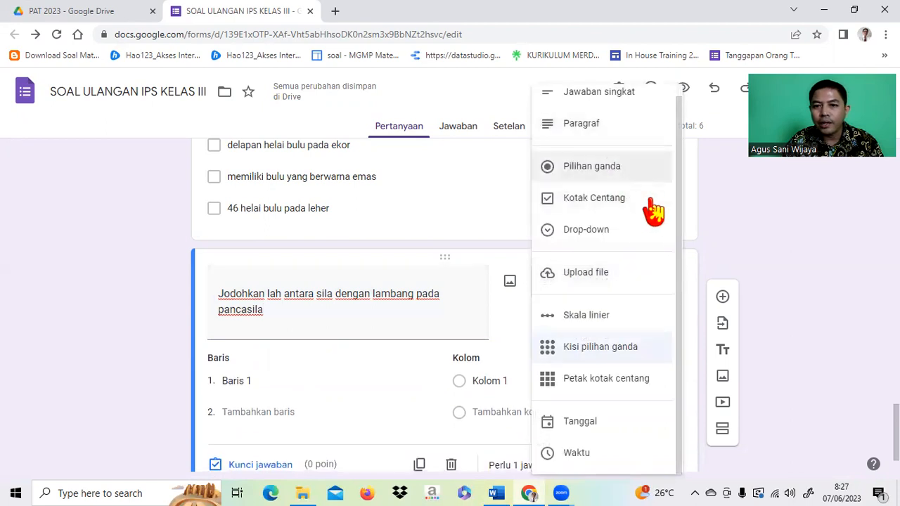
click(578, 349)
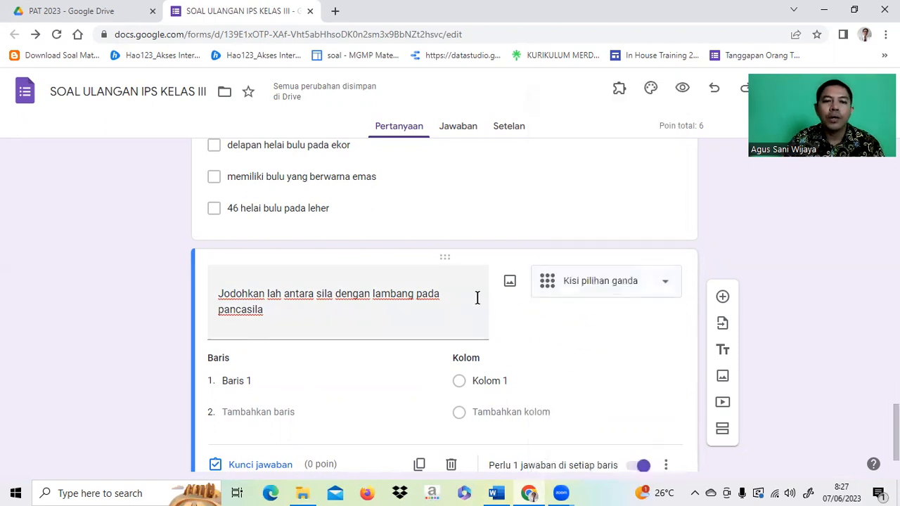
scroll(477, 298, down, 1)
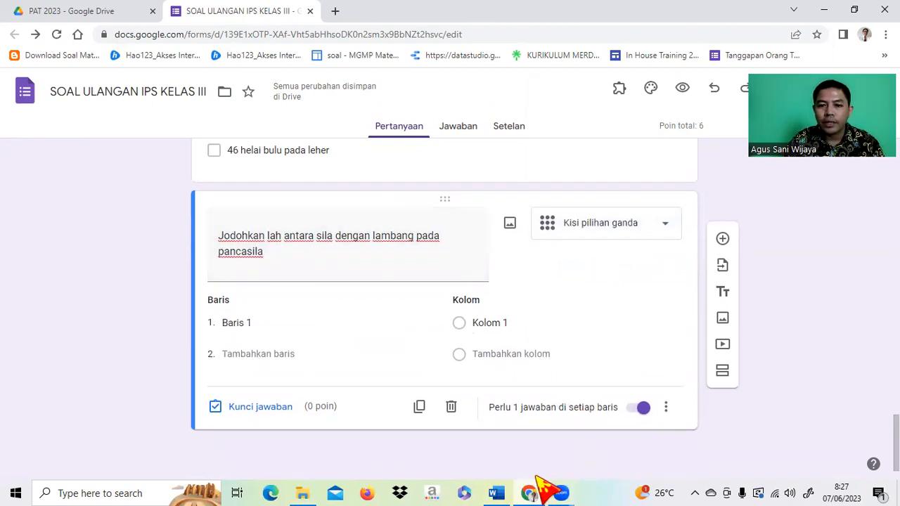
click(496, 492)
drag(500, 253, 563, 319)
key(ctrl+c)
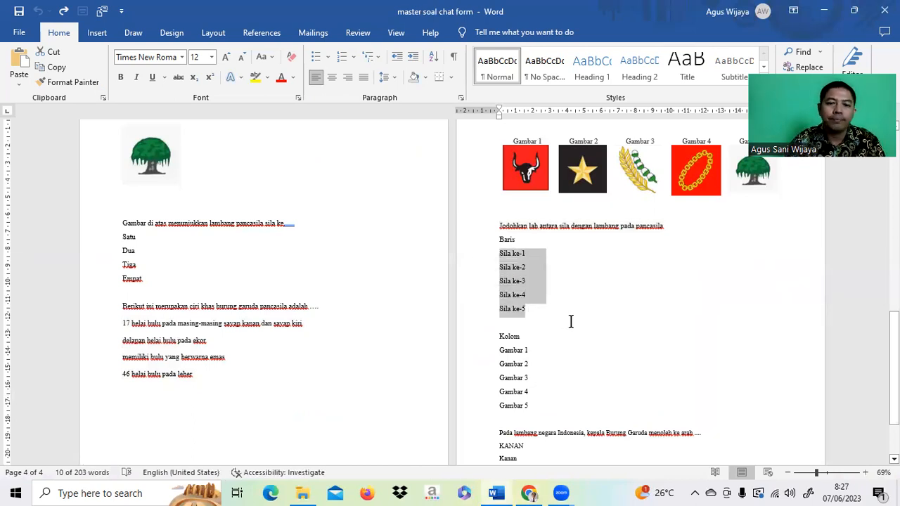
mouse_move(530, 490)
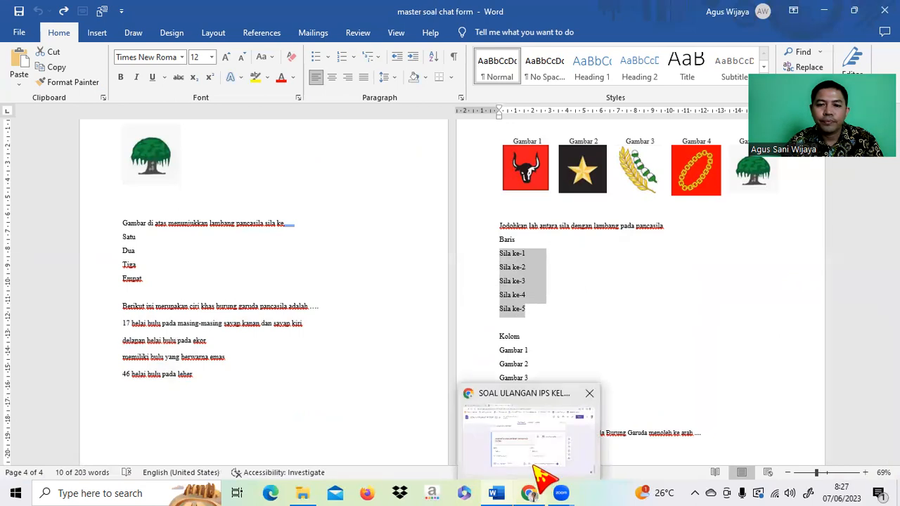
click(534, 467)
click(281, 323)
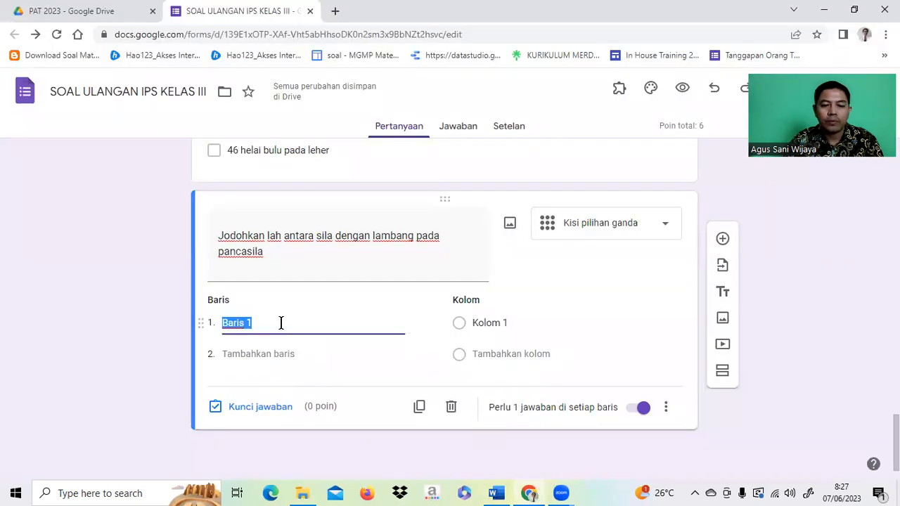
key(ctrl+v)
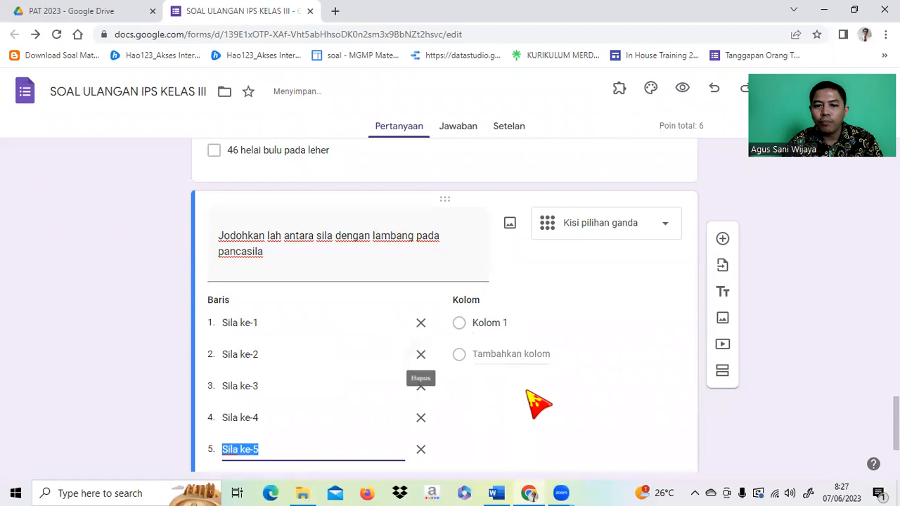
Enter "Kepala banteng" and "Bintang" as the first two columns of the grid, following the picture order in Word.
click(497, 487)
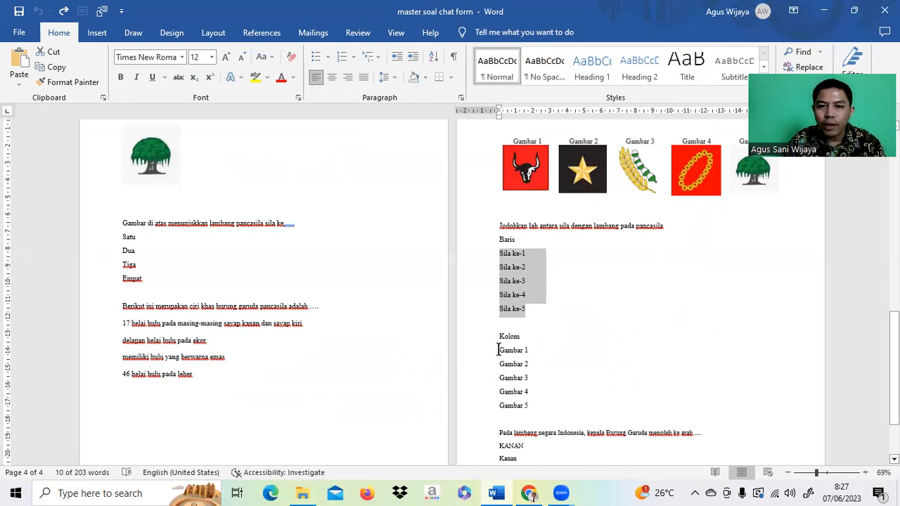
drag(498, 349, 532, 406)
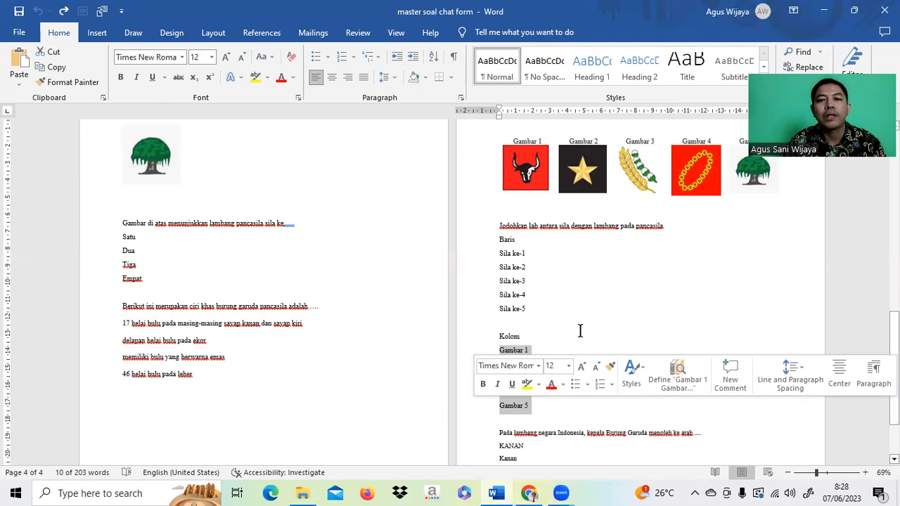
click(529, 492)
click(518, 322)
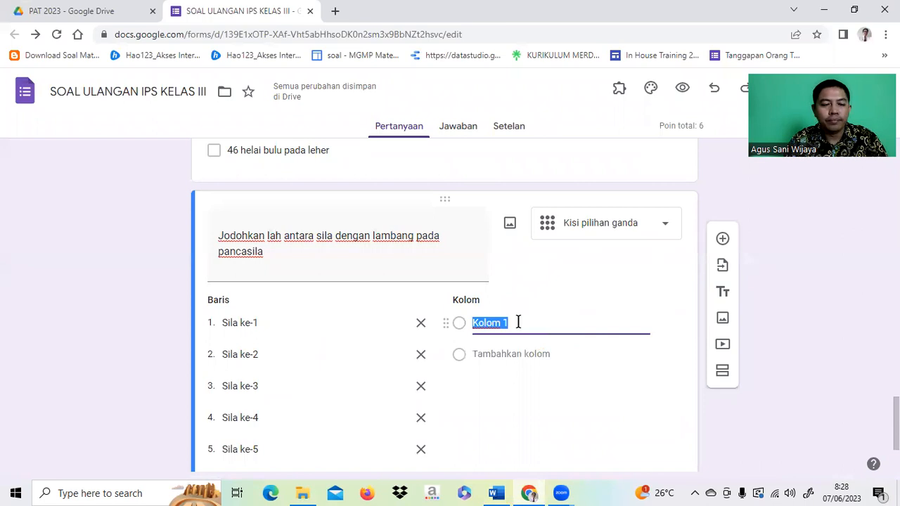
text(kE)
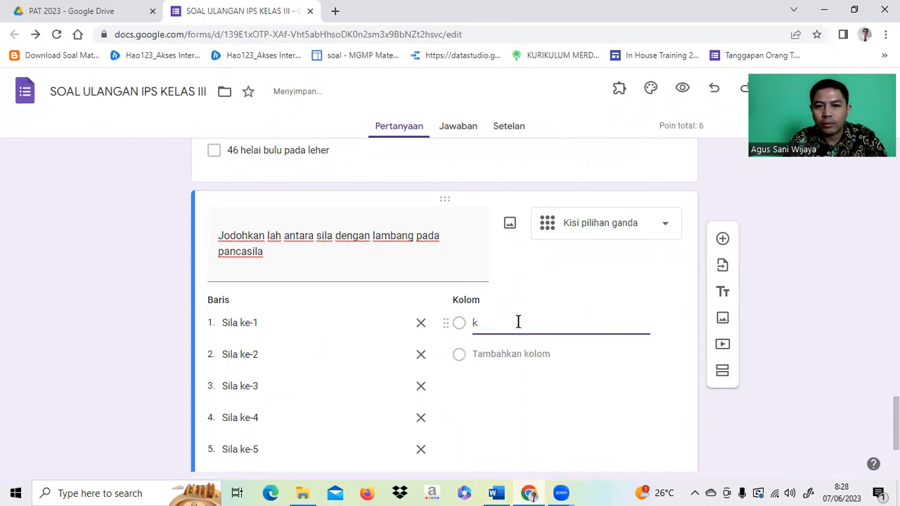
key(Caps_Lock)
text(Ke)
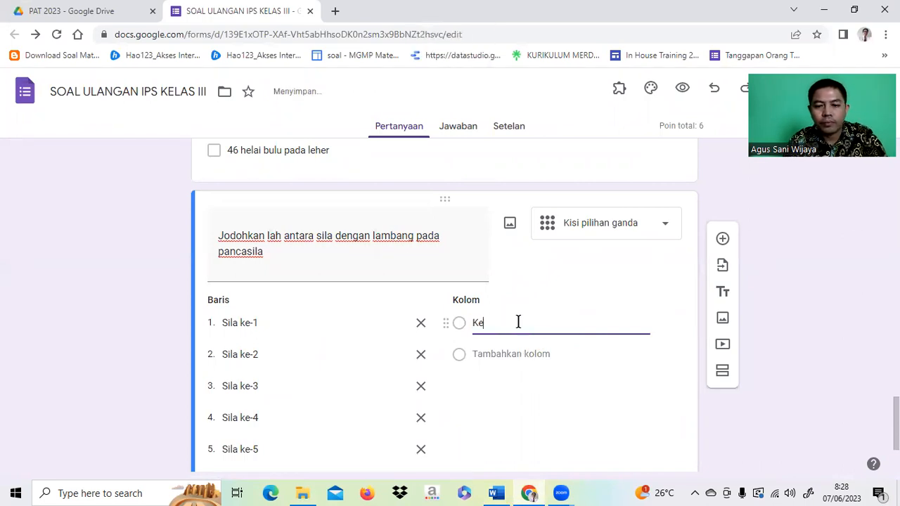
text(pala ban)
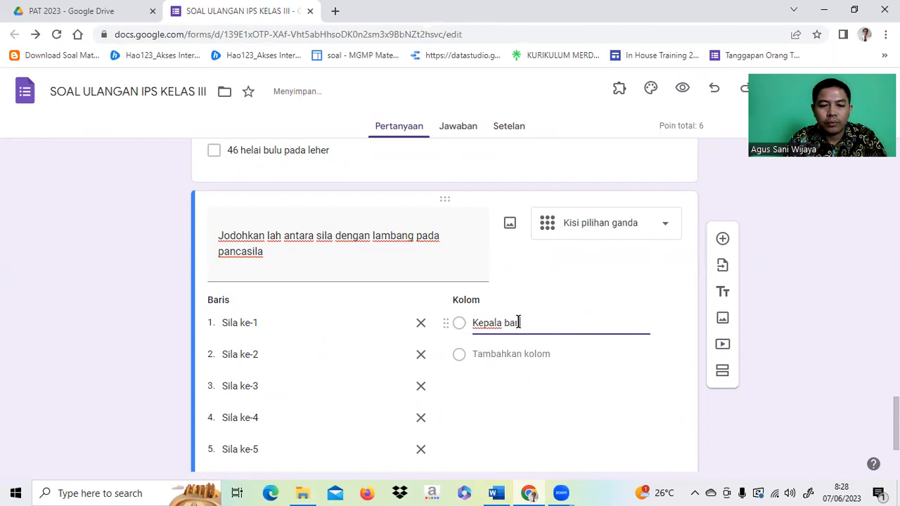
text(teng)
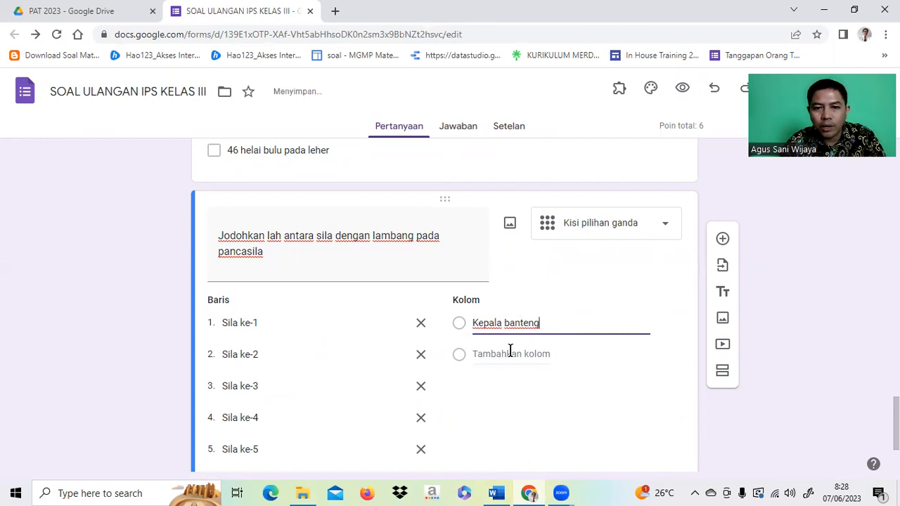
click(510, 353)
text(Bint)
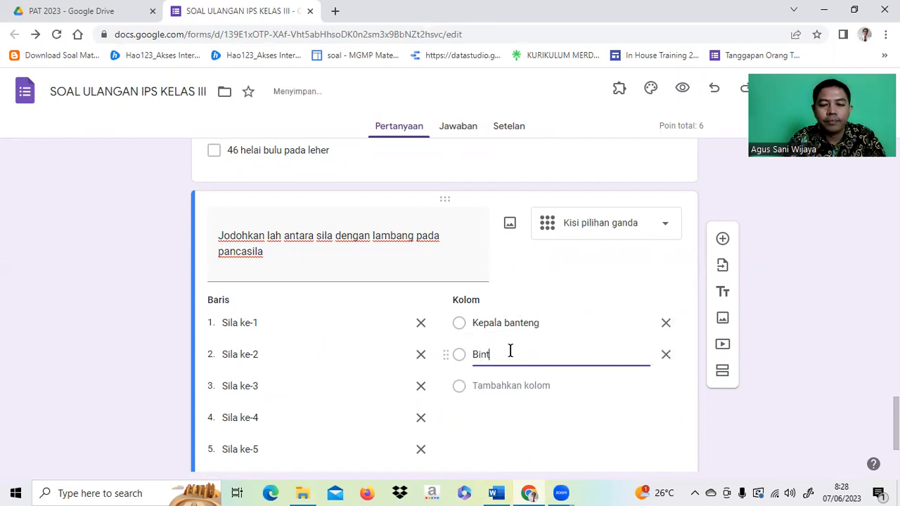
Check the remaining pictures in Word and add "Padi dan kapas" and "Rantai emas" as the third and fourth columns.
click(504, 484)
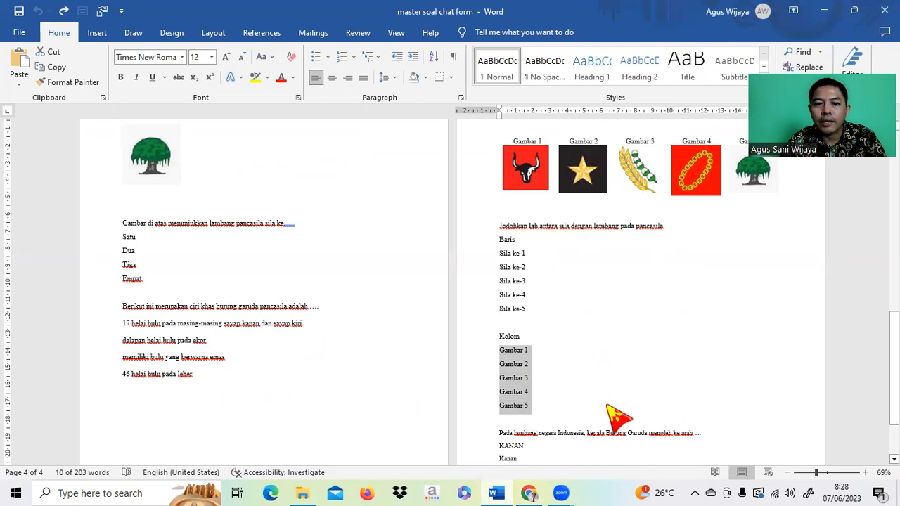
click(531, 490)
click(499, 386)
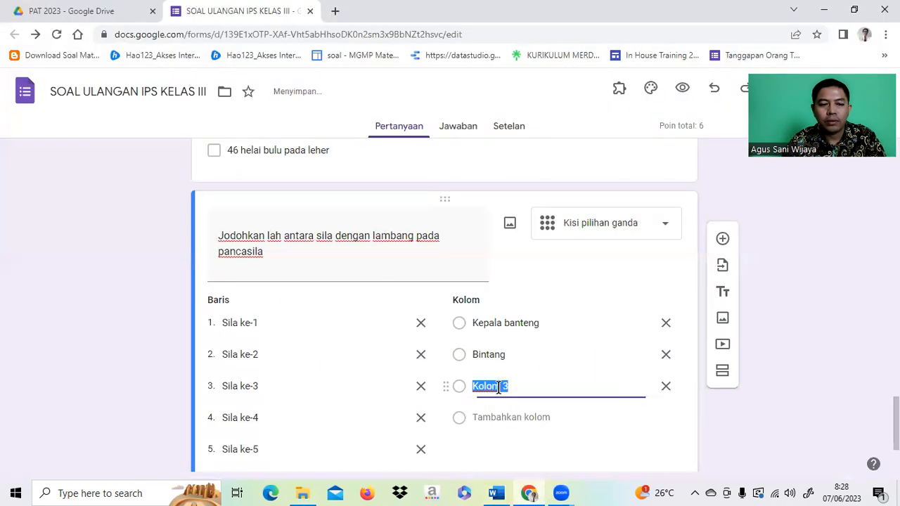
text(Padi dan kapas)
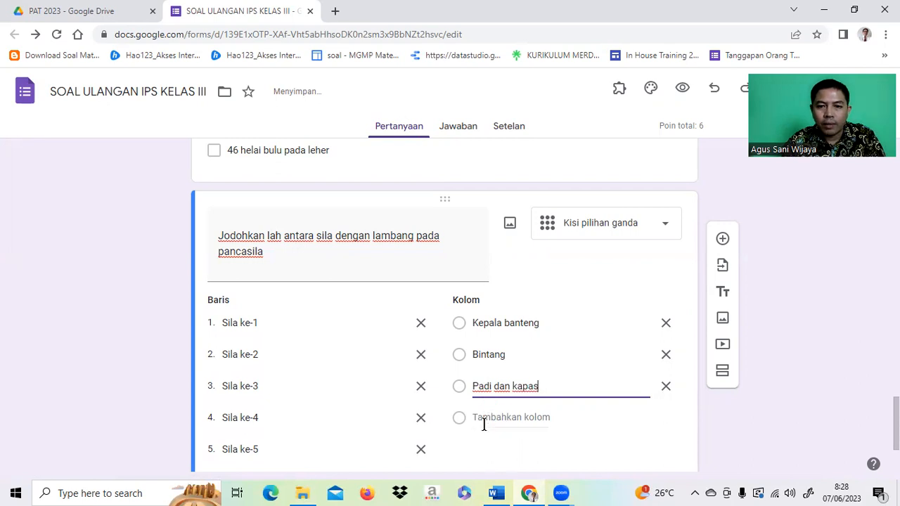
click(483, 419)
text(Rantai emas)
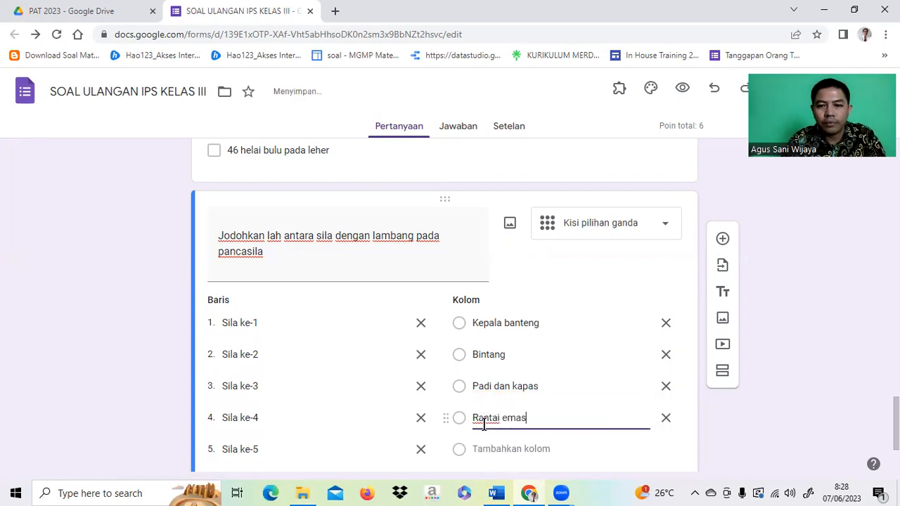
Add "Pohon beringin" as the fifth column of the grid, after checking the last picture in Word.
key(Return)
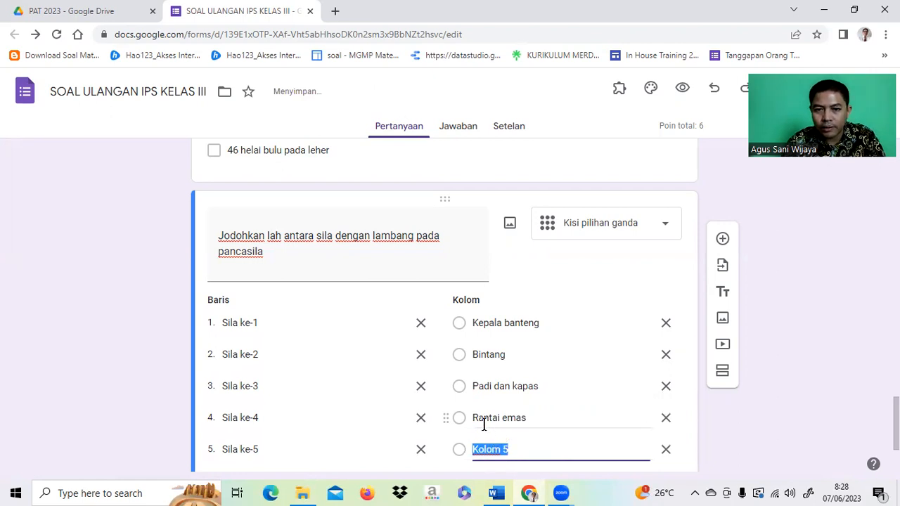
scroll(579, 358, down, 2)
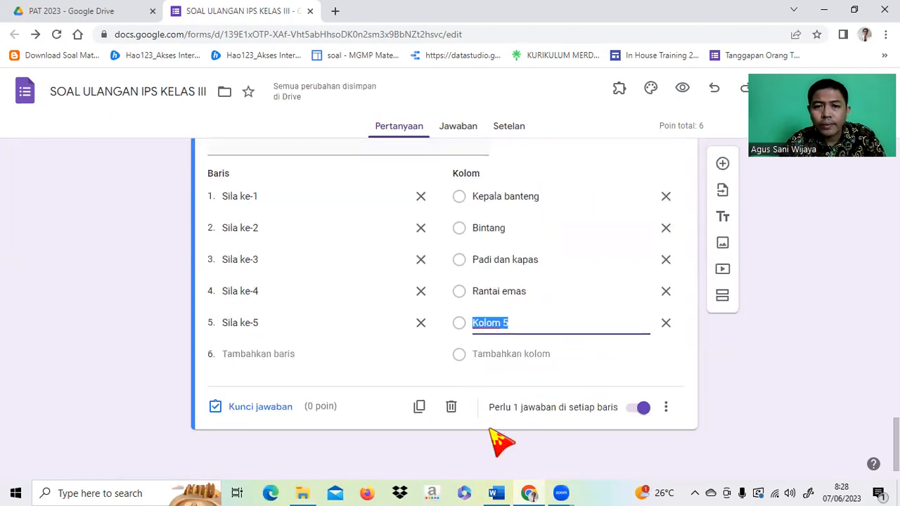
click(496, 492)
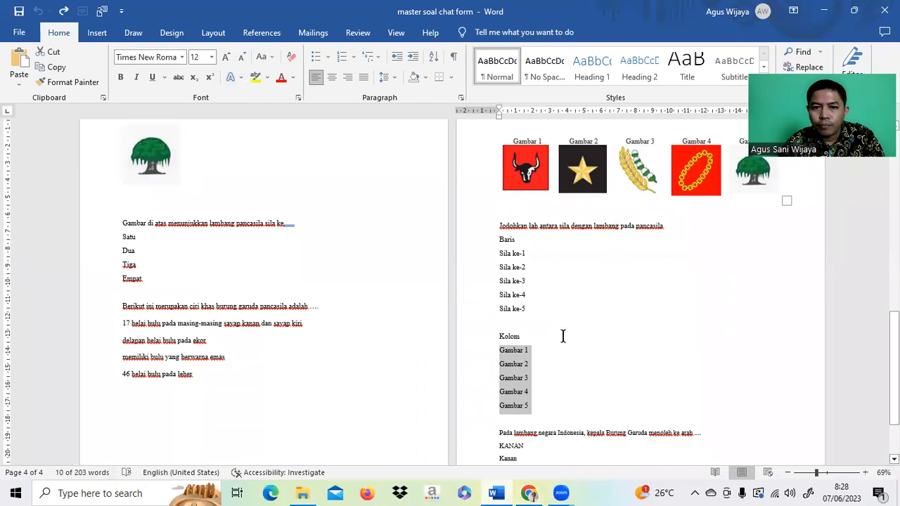
click(529, 493)
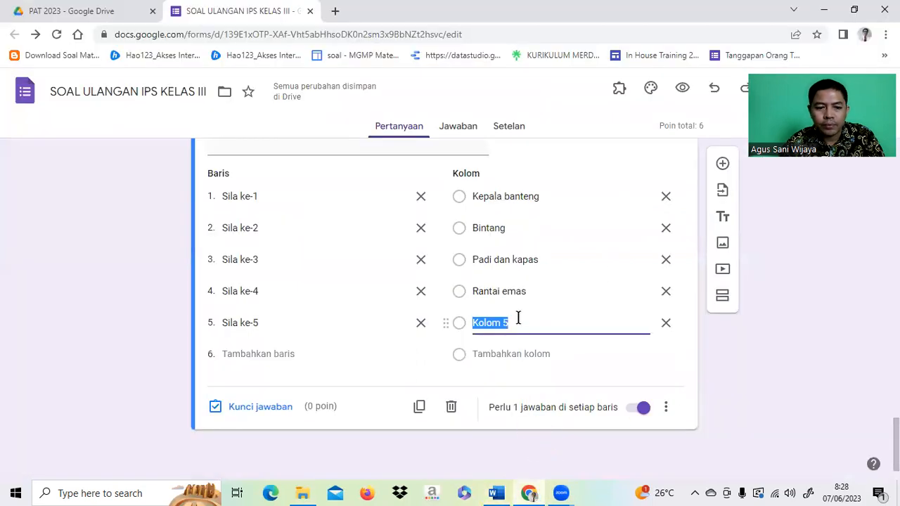
text(Pohon beringin)
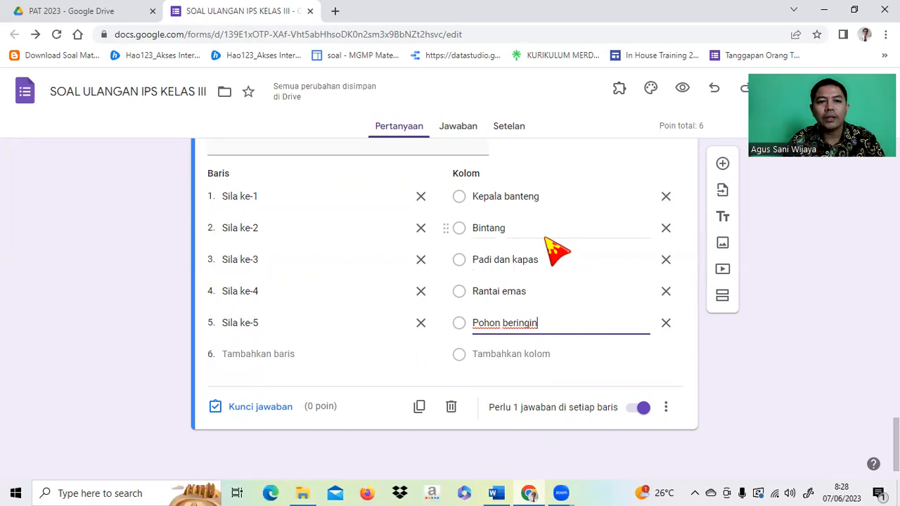
Mark the grid's correct answers: Sila ke-1 Bintang, ke-2 Rantai emas, ke-3 Pohon beringin, ke-4 Kepala banteng, ke-5 Padi dan kapas.
click(254, 408)
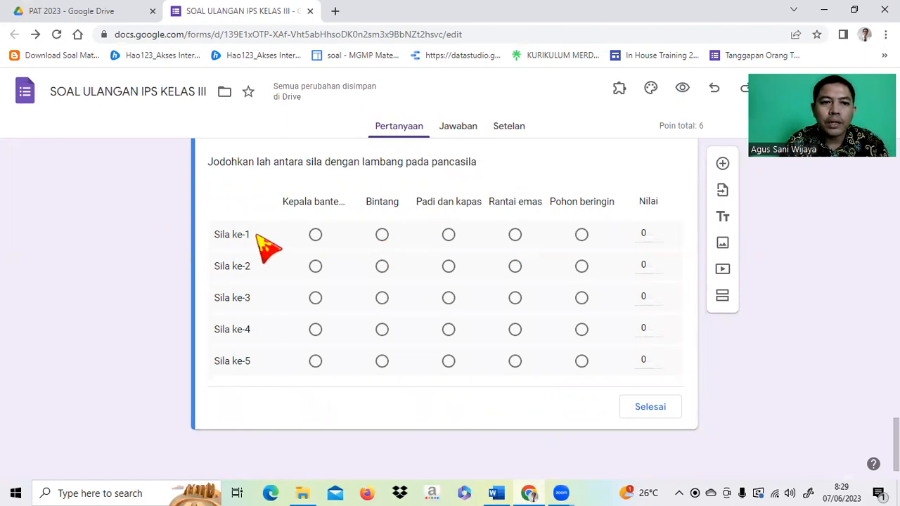
click(381, 235)
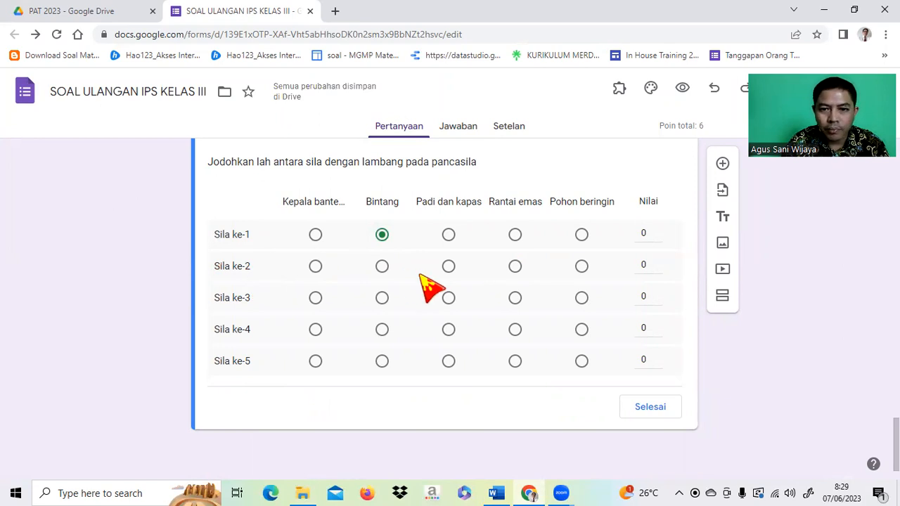
click(515, 267)
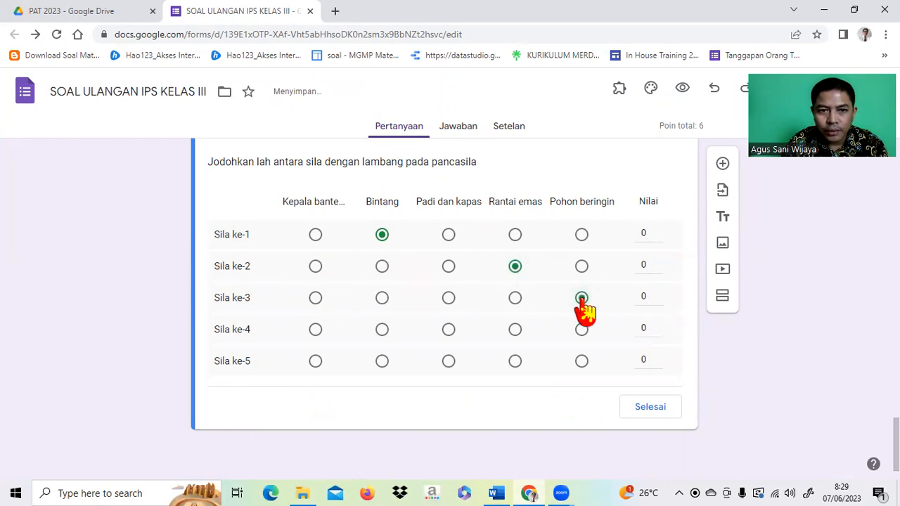
click(313, 331)
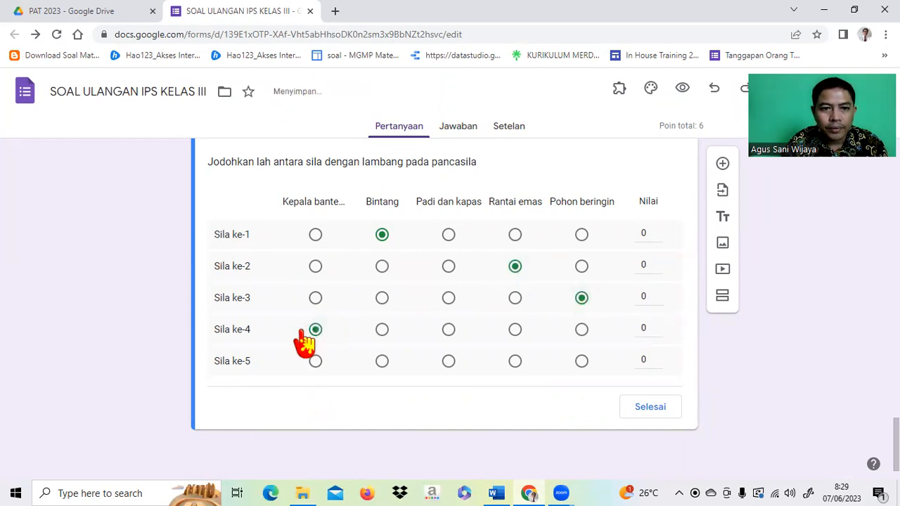
click(448, 361)
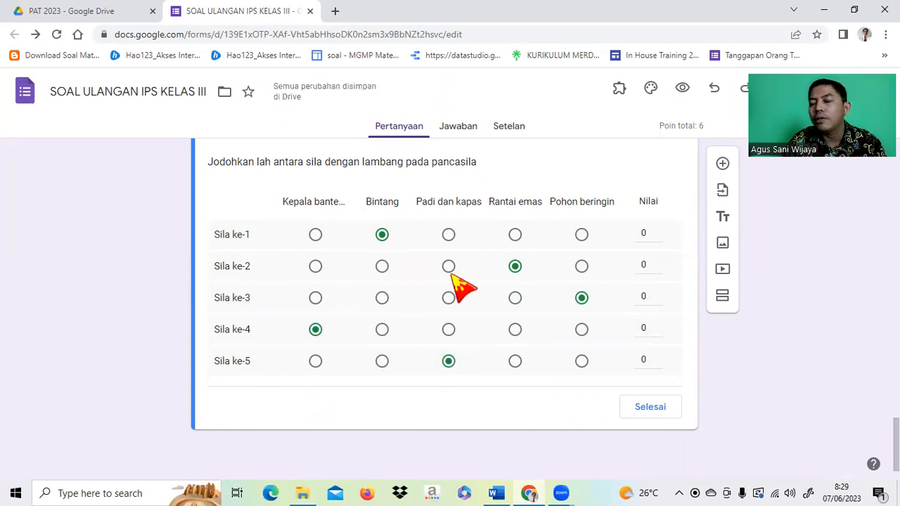
Assign 1 point to each of the five Sila rows in the grid's answer key and finish the key.
click(653, 234)
text(1)
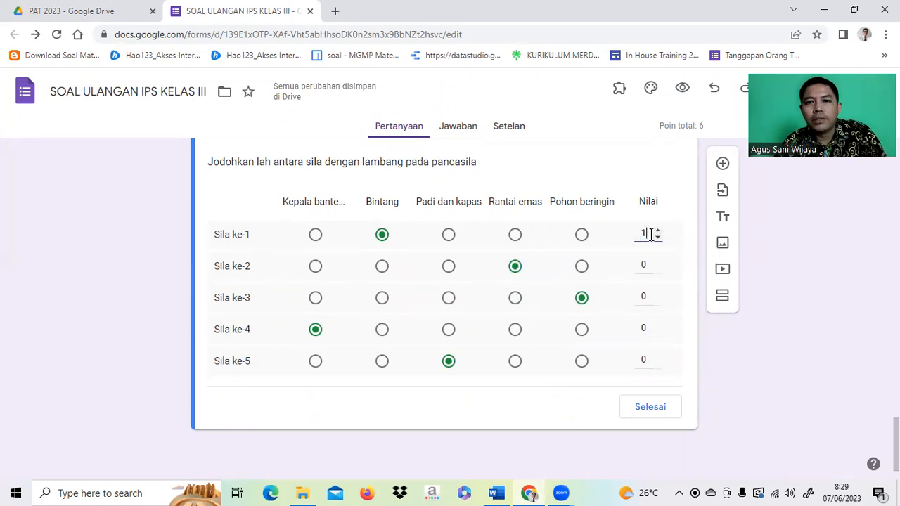
click(651, 265)
text(1)
click(647, 296)
text(1)
click(648, 327)
text(1)
click(648, 359)
text(1)
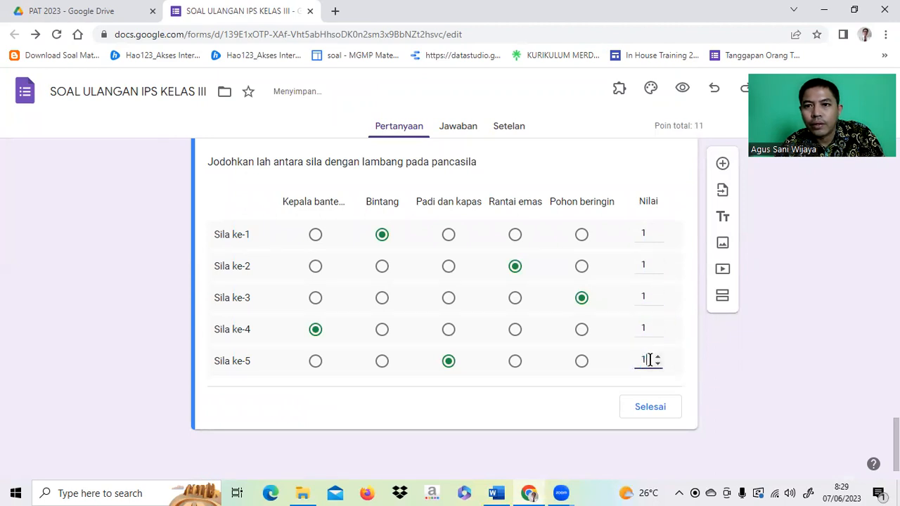
click(650, 408)
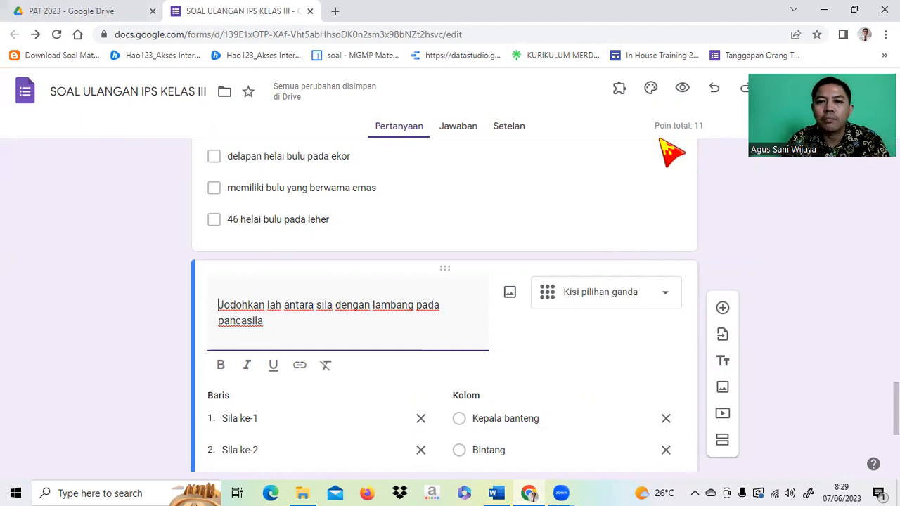
Add a Jawaban singkat question with the text "Pada lambang negara Indonesia, kepala Burung Garuda menoleh ke arah ...." copied from Word.
click(724, 310)
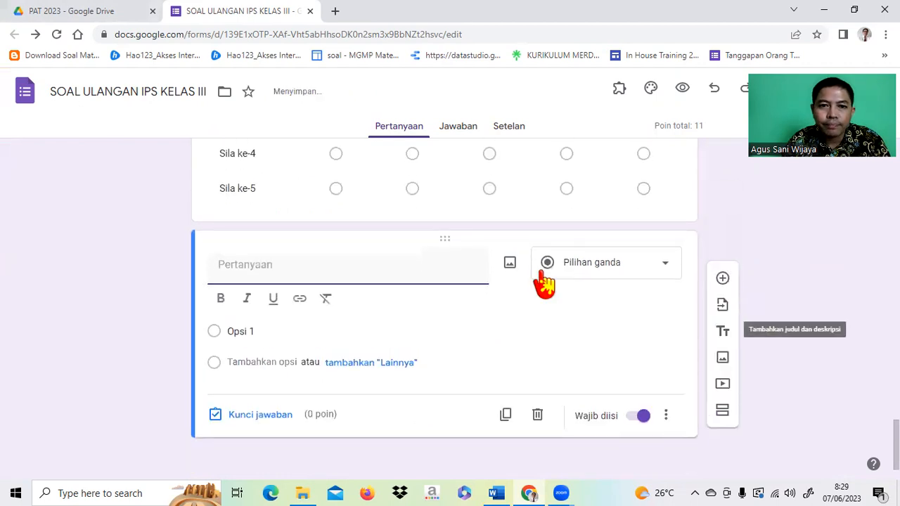
click(496, 492)
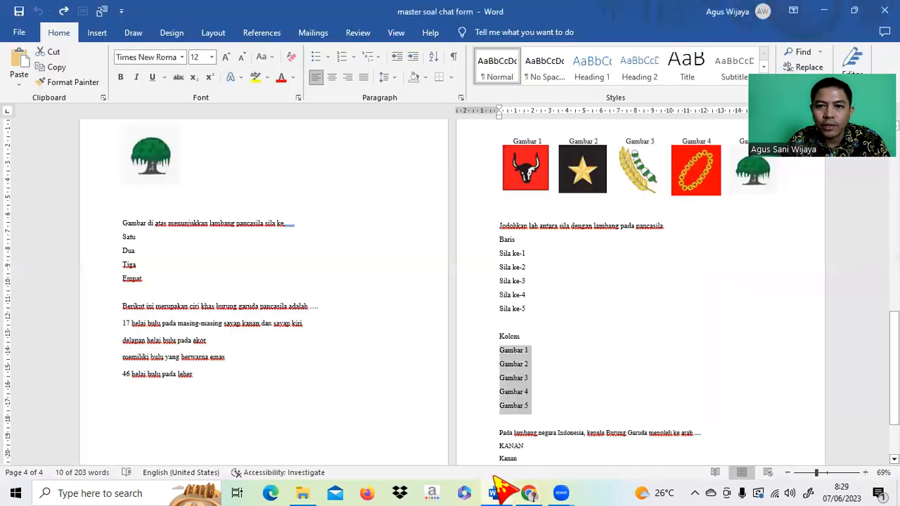
scroll(635, 281, down, 3)
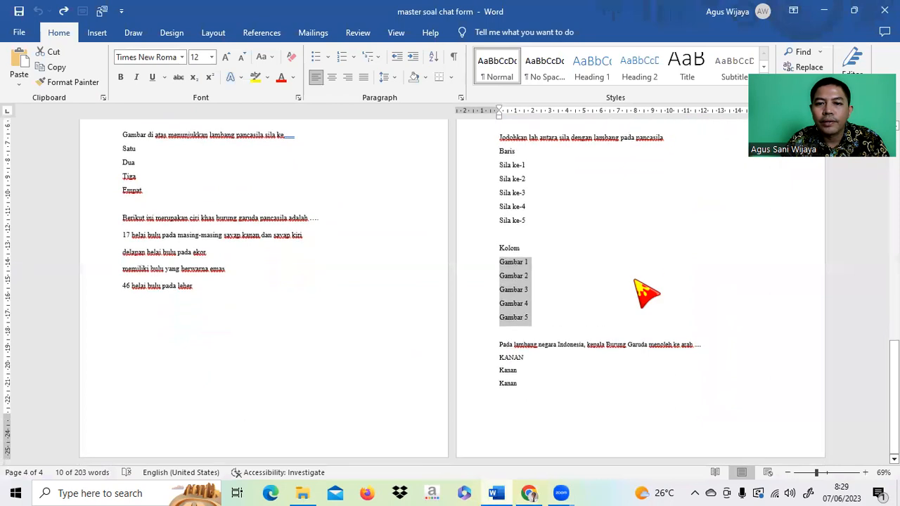
drag(499, 345, 701, 349)
key(ctrl+c)
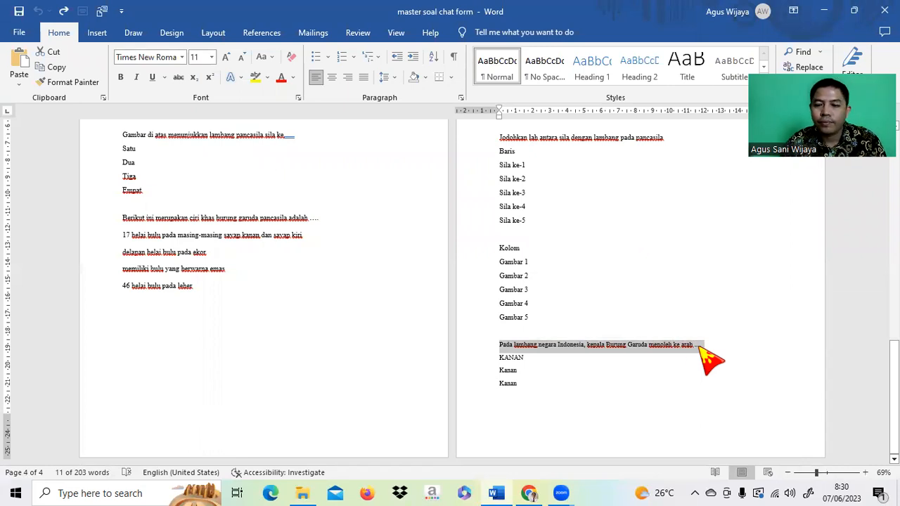
click(529, 493)
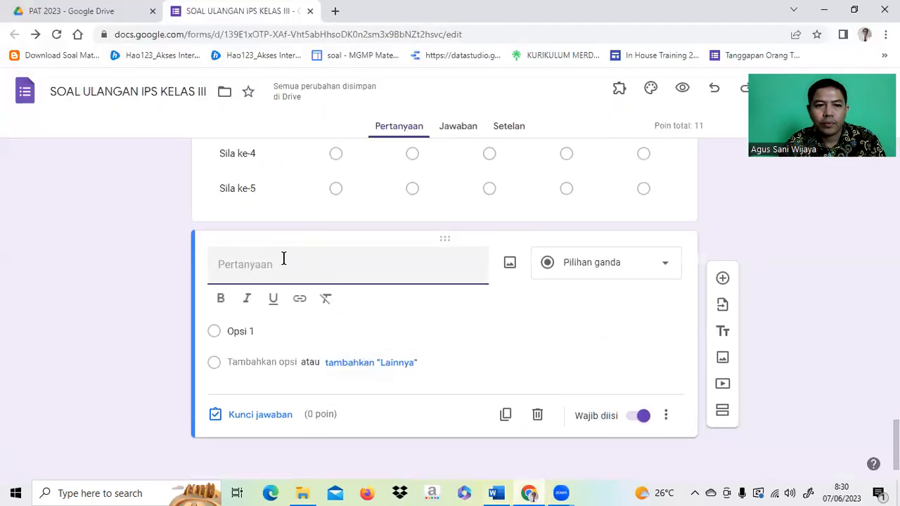
key(ctrl+v)
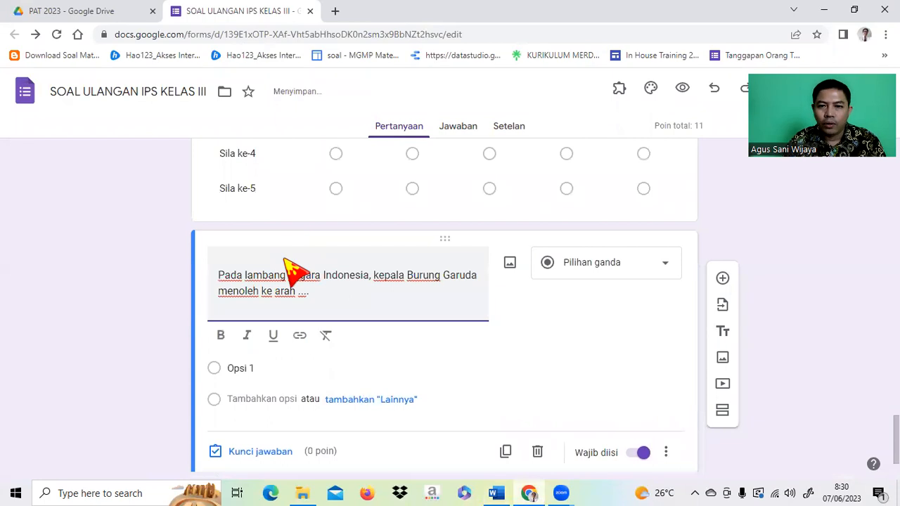
click(665, 265)
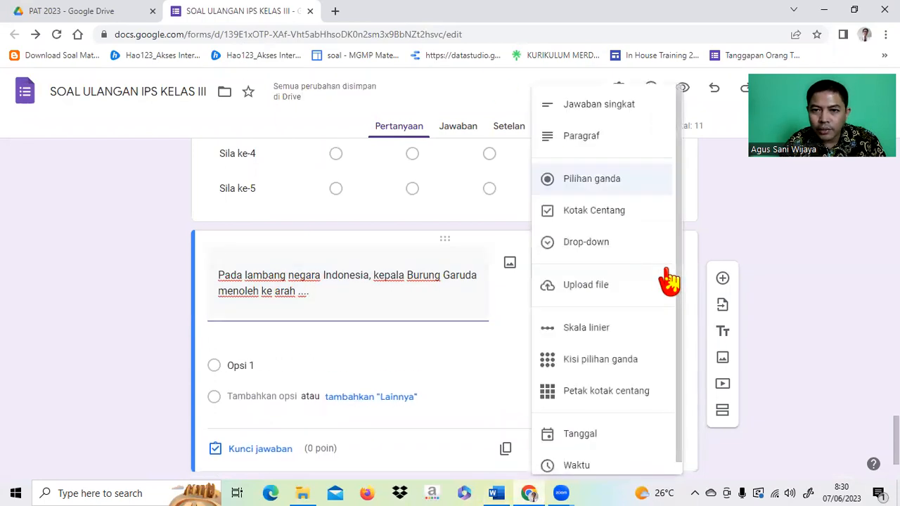
click(605, 105)
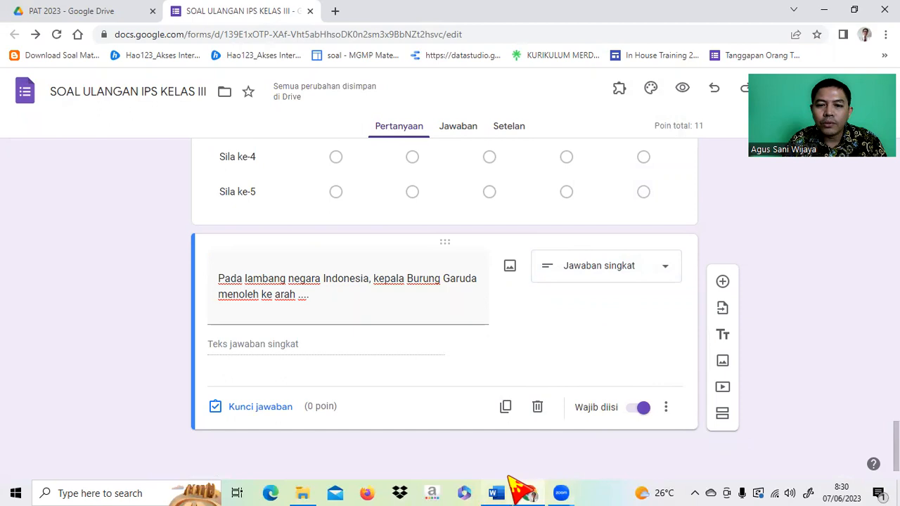
Enlarge the Word document to 100% and copy the three answer lines KANAN, Kanan, Kanan below the Burung Garuda question for the form.
mouse_move(496, 480)
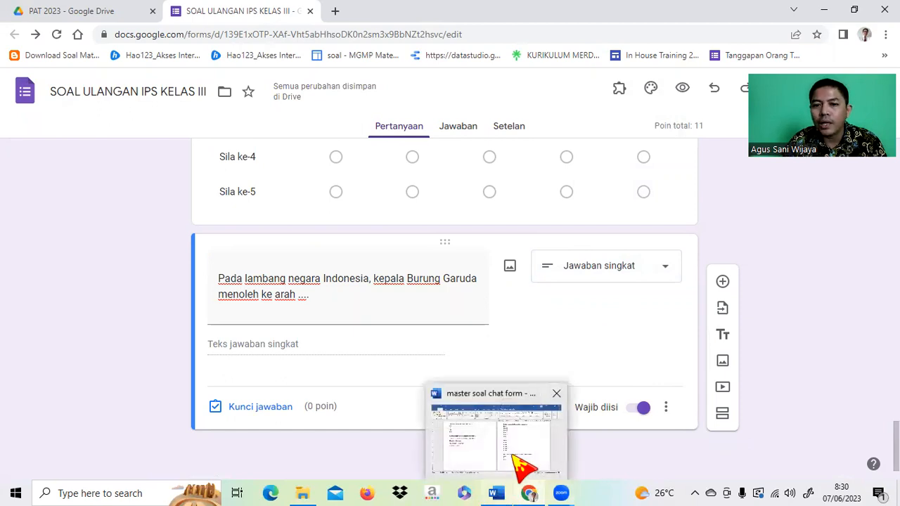
click(517, 455)
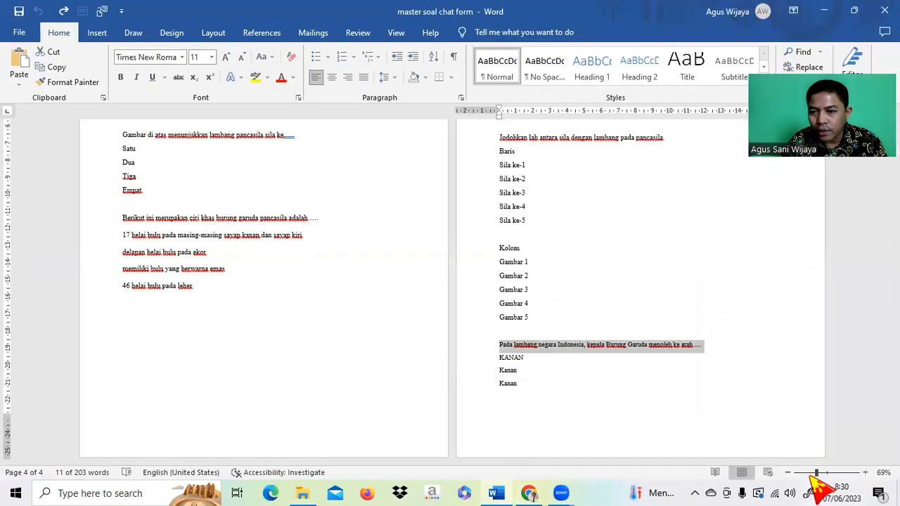
drag(817, 473, 827, 473)
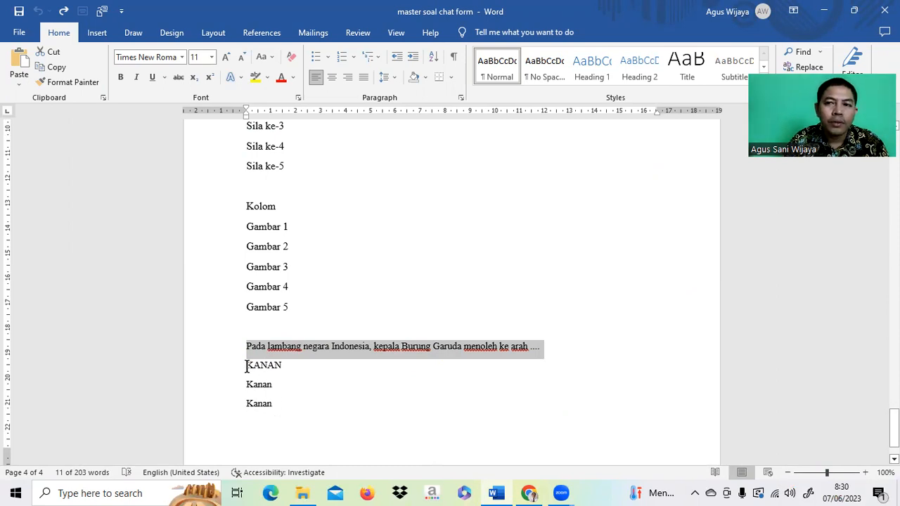
drag(281, 367, 277, 410)
key(ctrl+c)
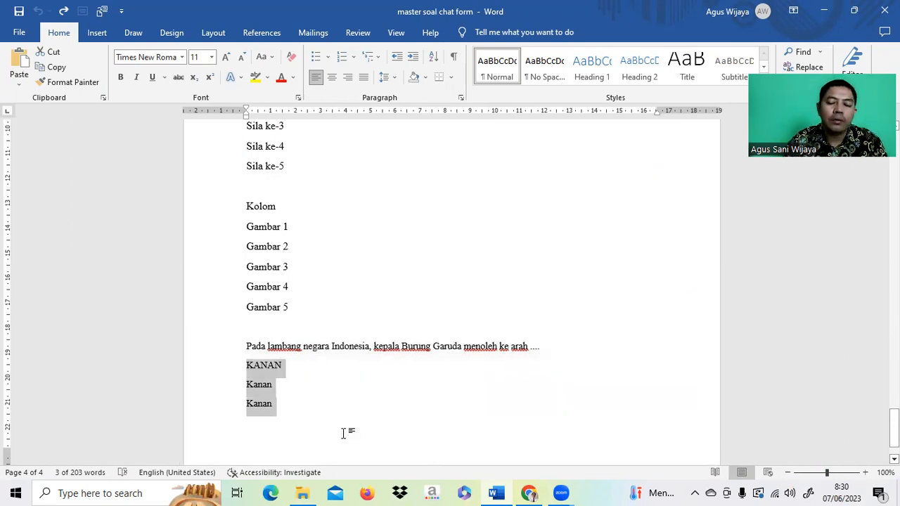
click(529, 493)
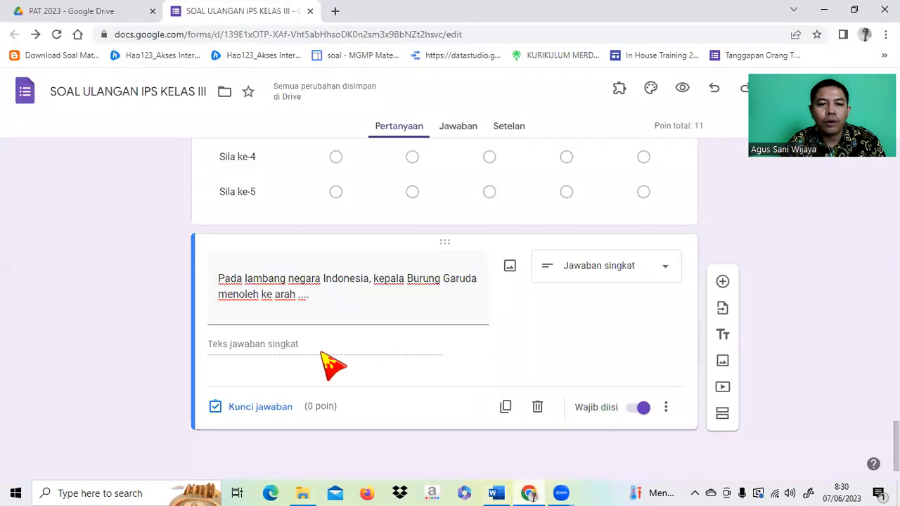
click(219, 315)
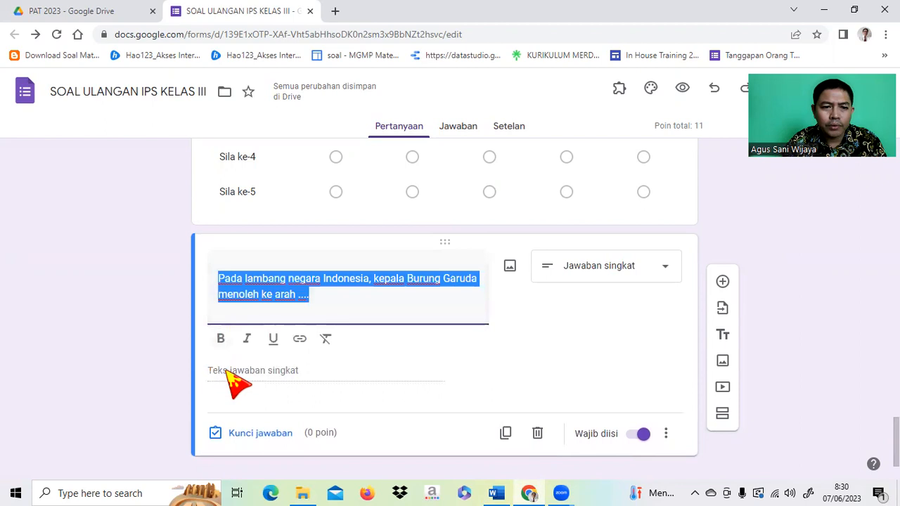
click(226, 371)
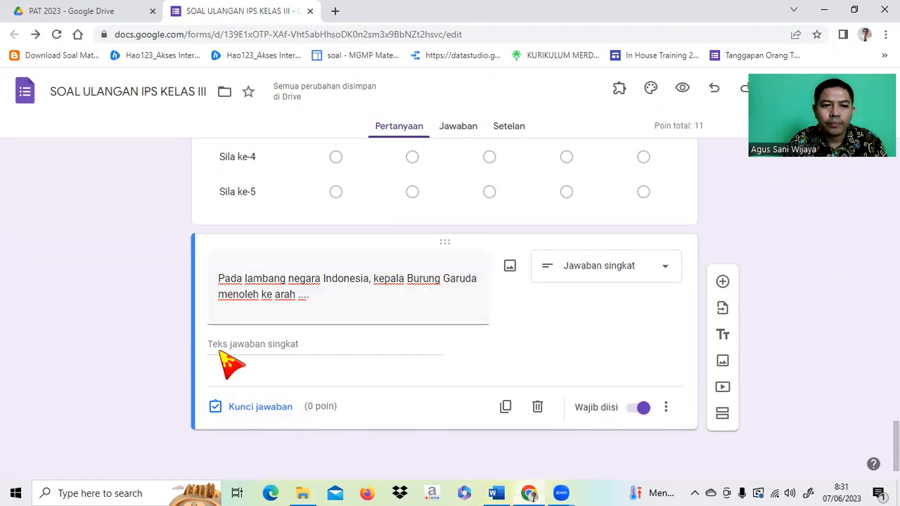
click(672, 272)
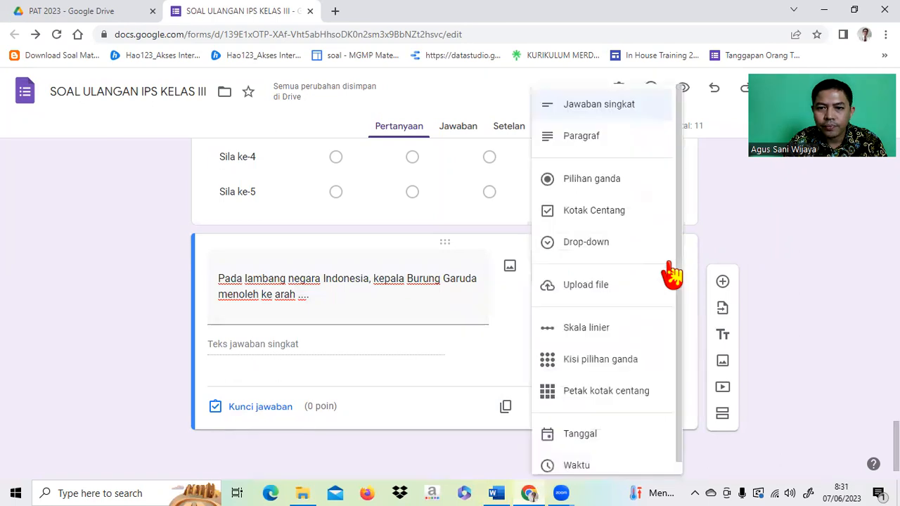
click(623, 106)
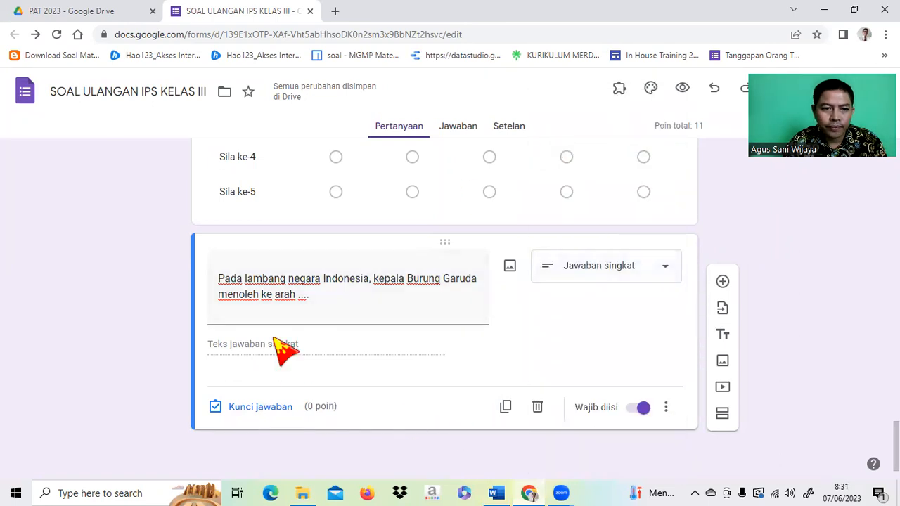
triple_click(227, 316)
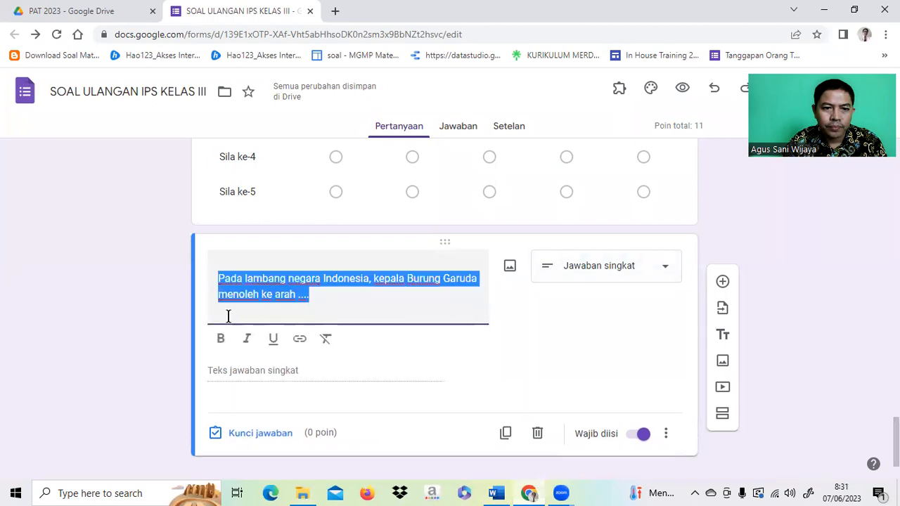
Paste the copied answers KANAN, Kanan and Kanan into the Burung Garuda question's answer key as correct answers.
click(276, 435)
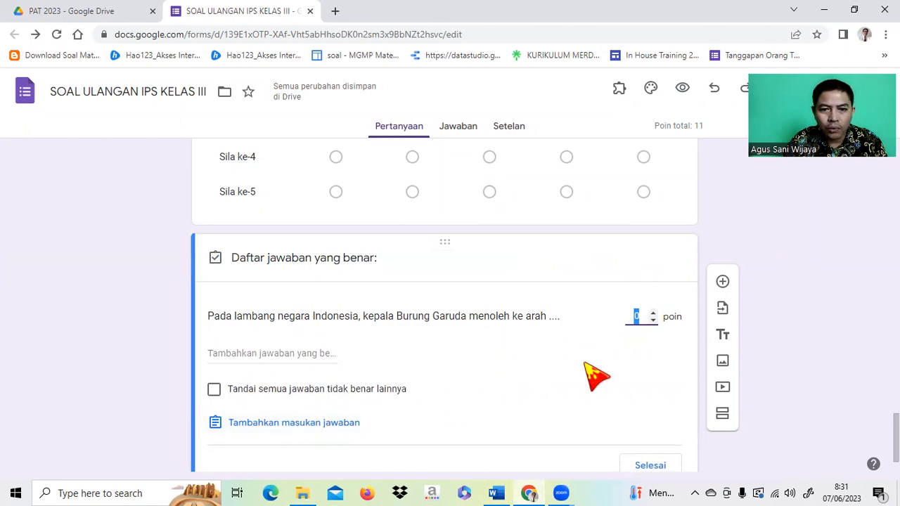
scroll(534, 357, down, 1)
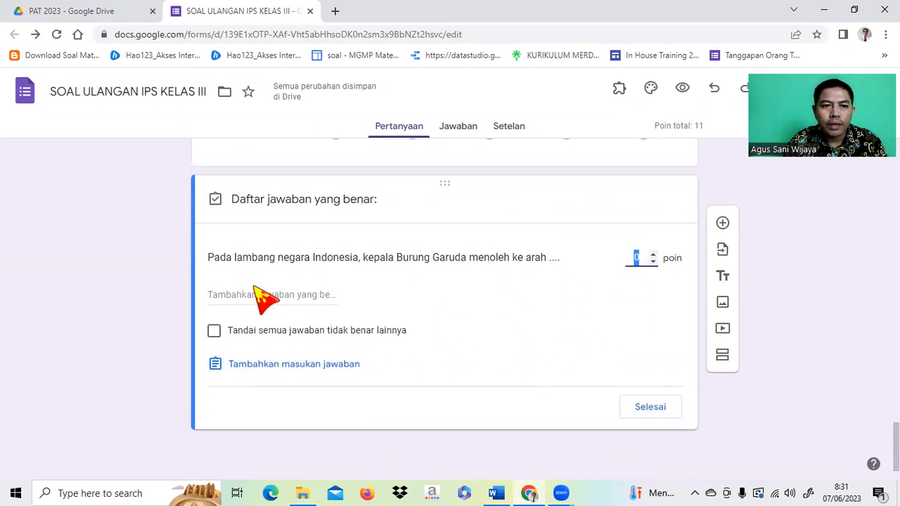
click(210, 290)
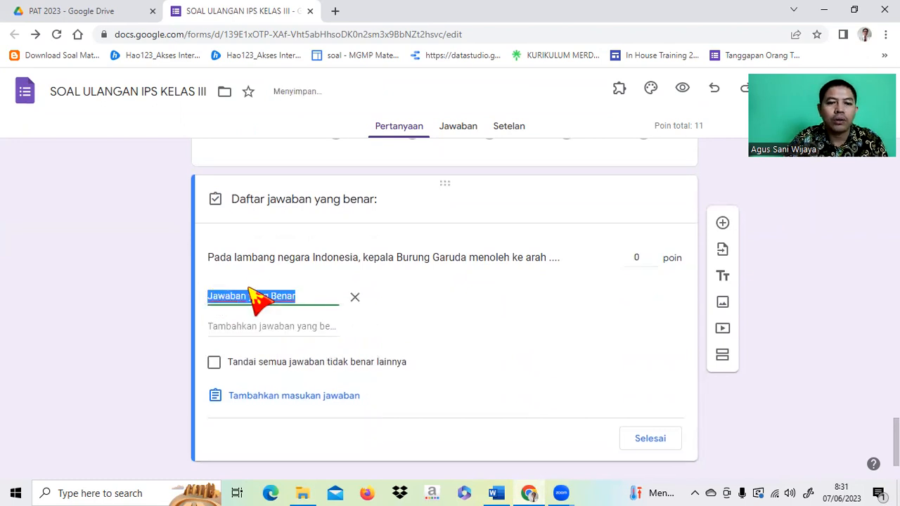
key(ctrl+v)
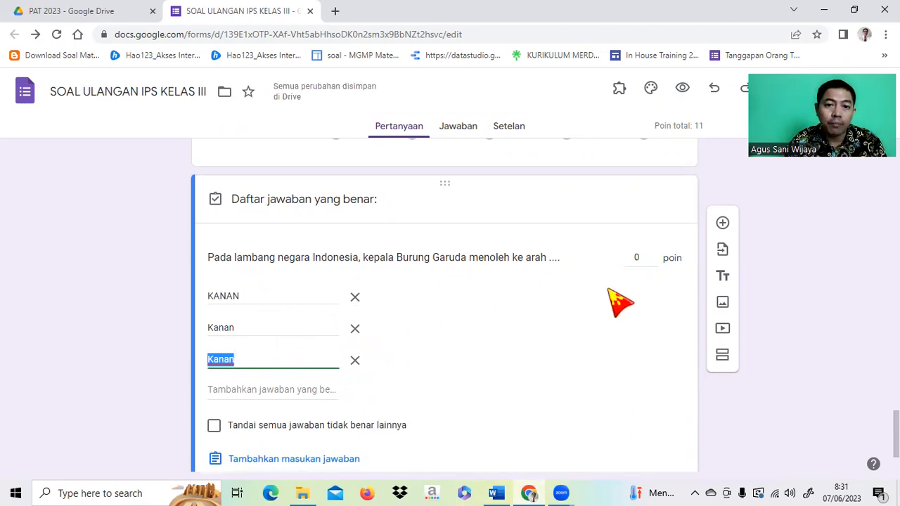
Set the Burung Garuda question's score to 4 points and finish its answer key.
click(638, 257)
text(4)
scroll(404, 343, down, 1)
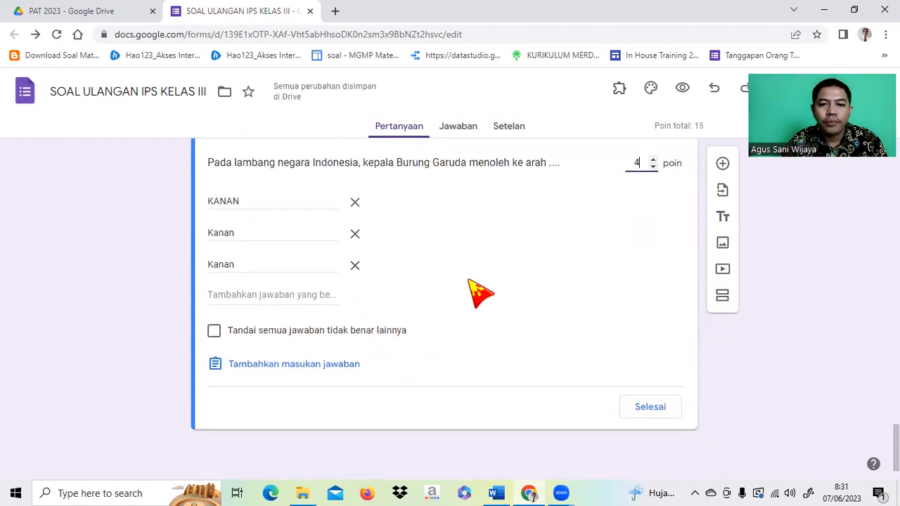
click(650, 412)
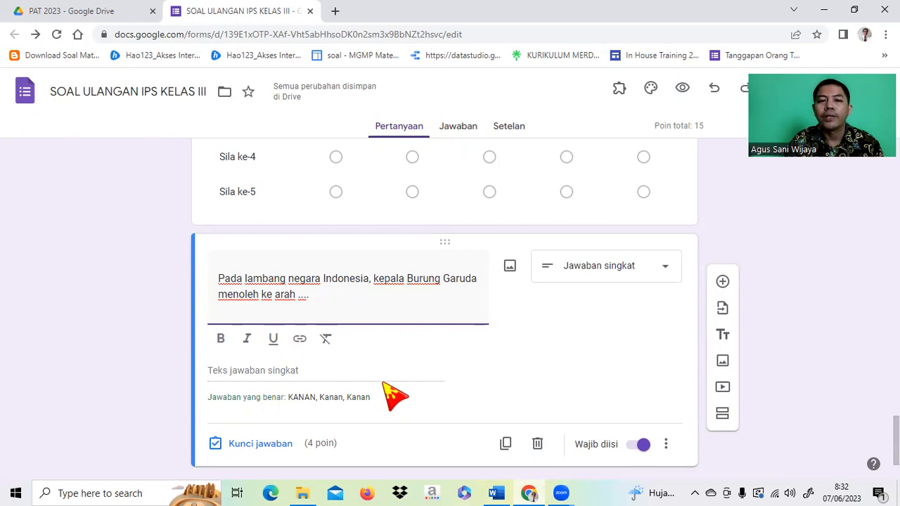
scroll(501, 371, down, 1)
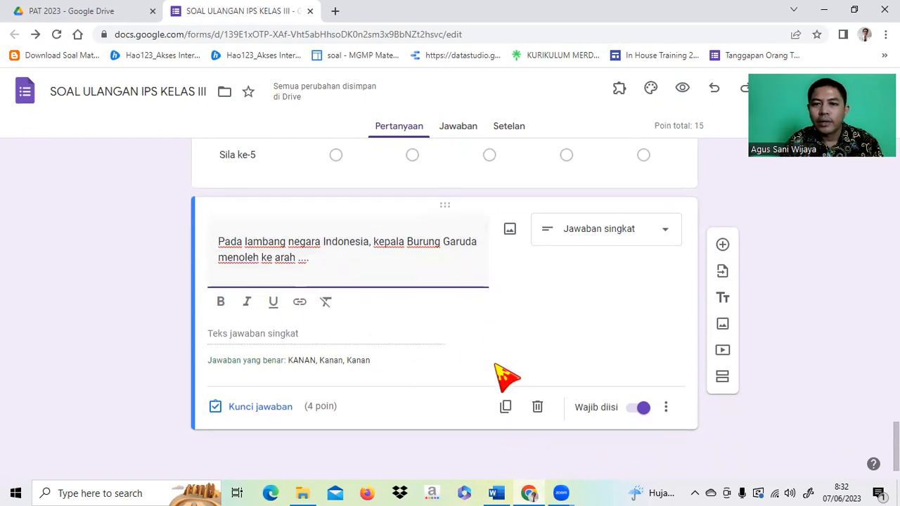
scroll(500, 371, up, 15)
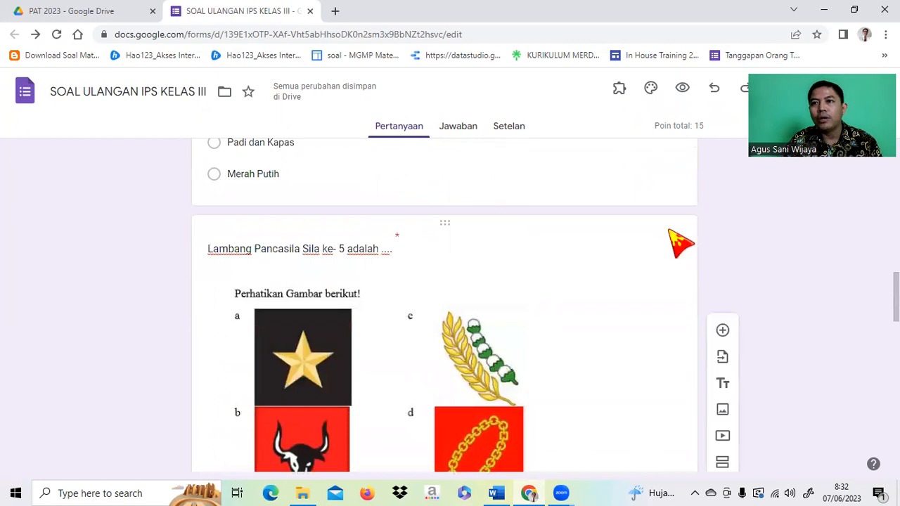